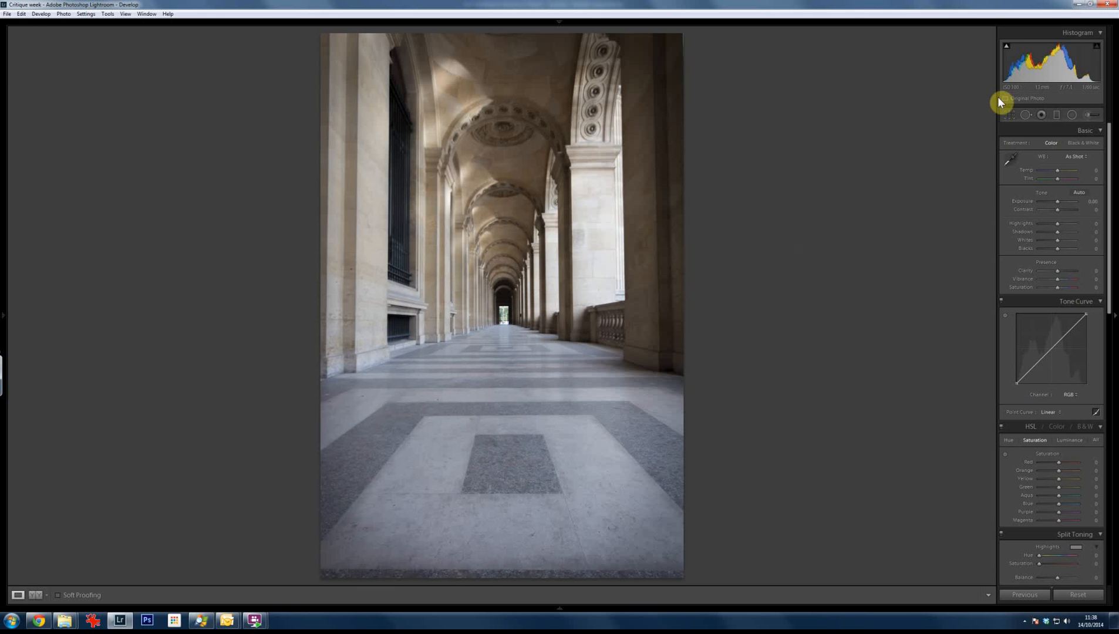
{"action": "left_click", "coordinate": [1012, 118]}
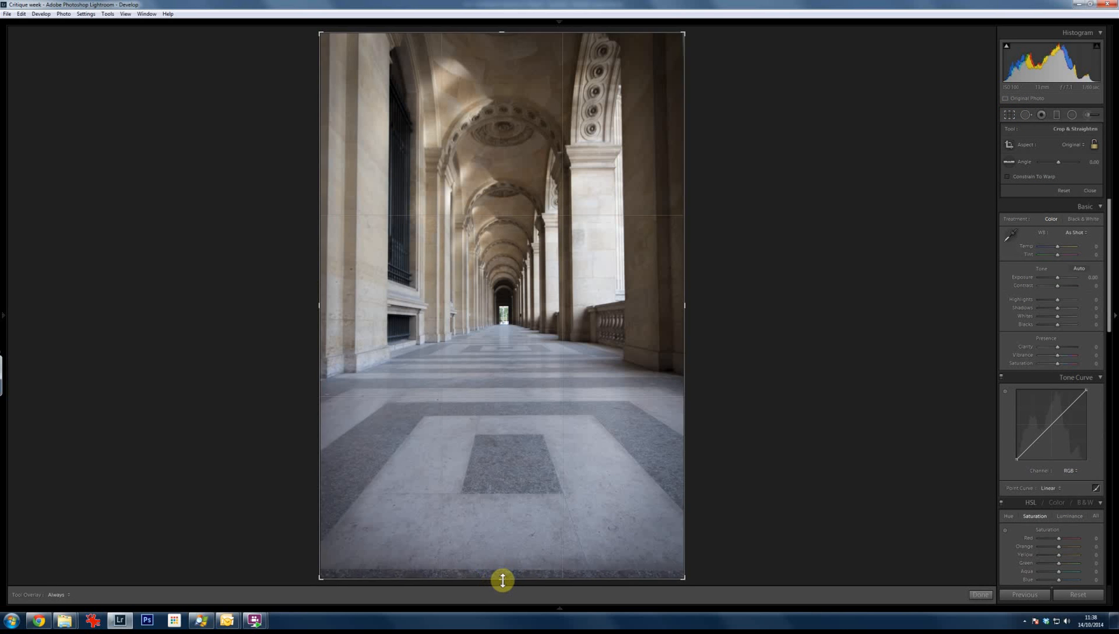
{"action": "left_click_drag", "start_coordinate": [502, 552], "coordinate": [505, 536]}
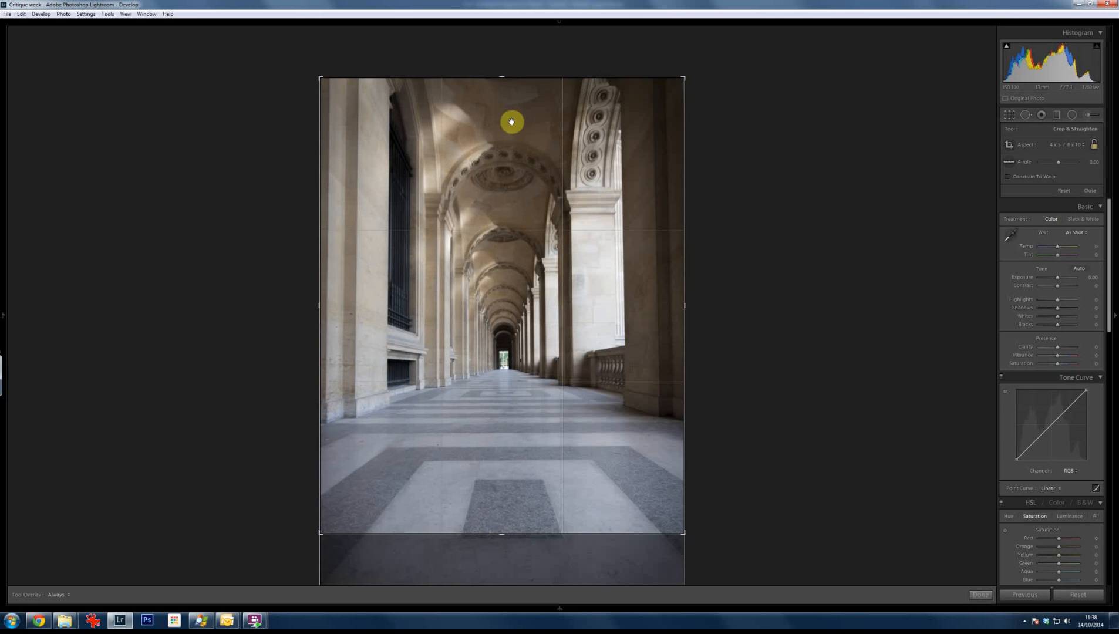
{"action": "left_click_drag", "start_coordinate": [503, 79], "coordinate": [507, 120]}
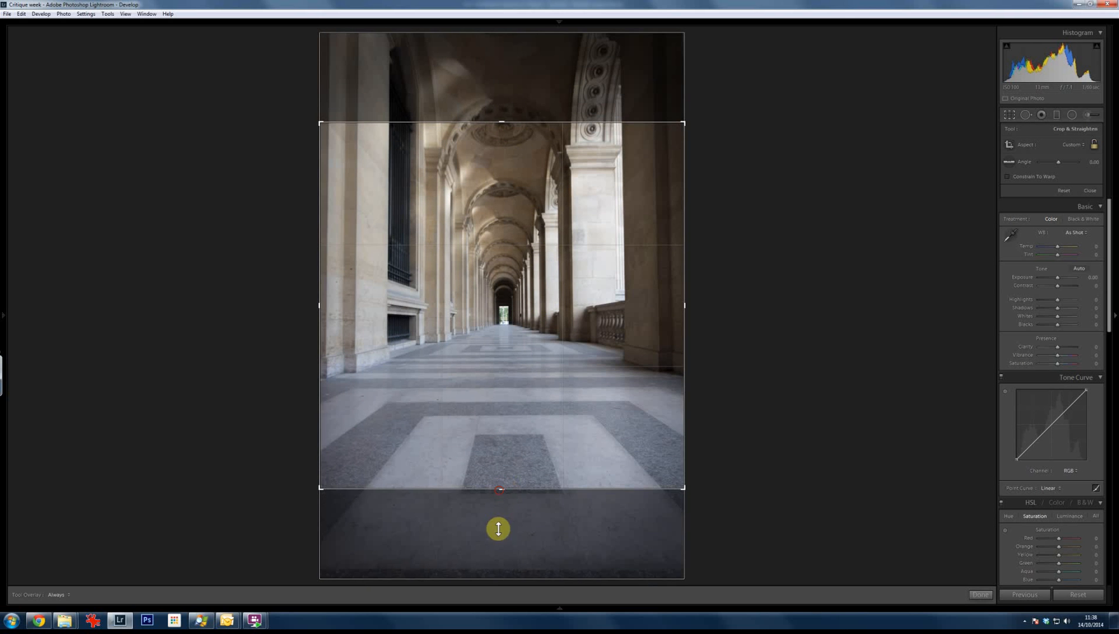
{"action": "key", "text": "ctrl+z"}
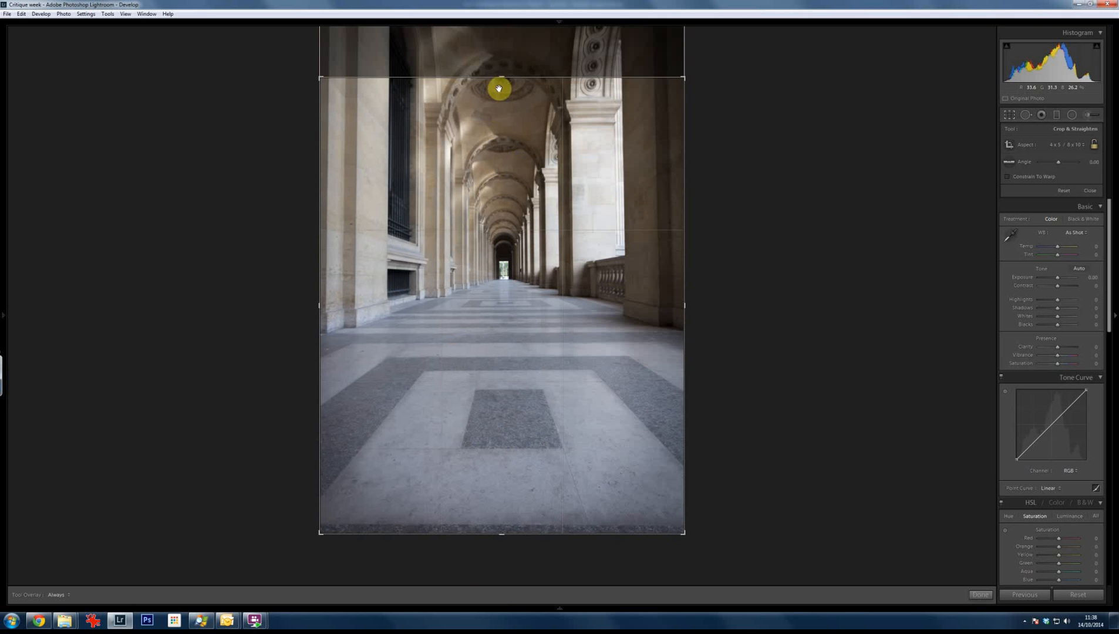
{"action": "left_click_drag", "start_coordinate": [501, 76], "coordinate": [513, 8]}
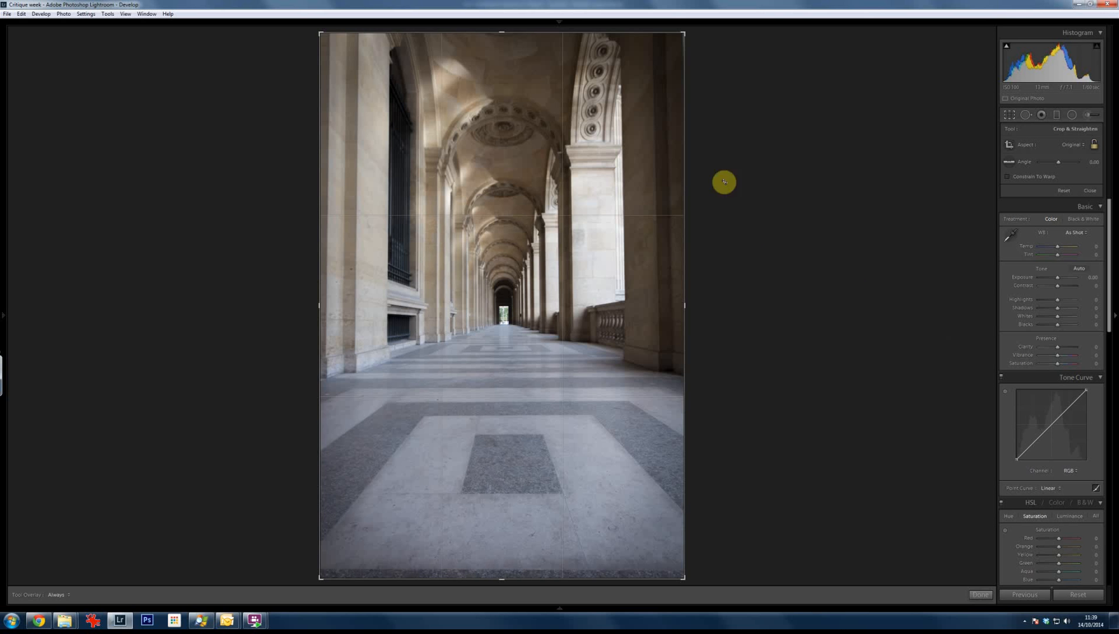
{"action": "left_click", "coordinate": [980, 595]}
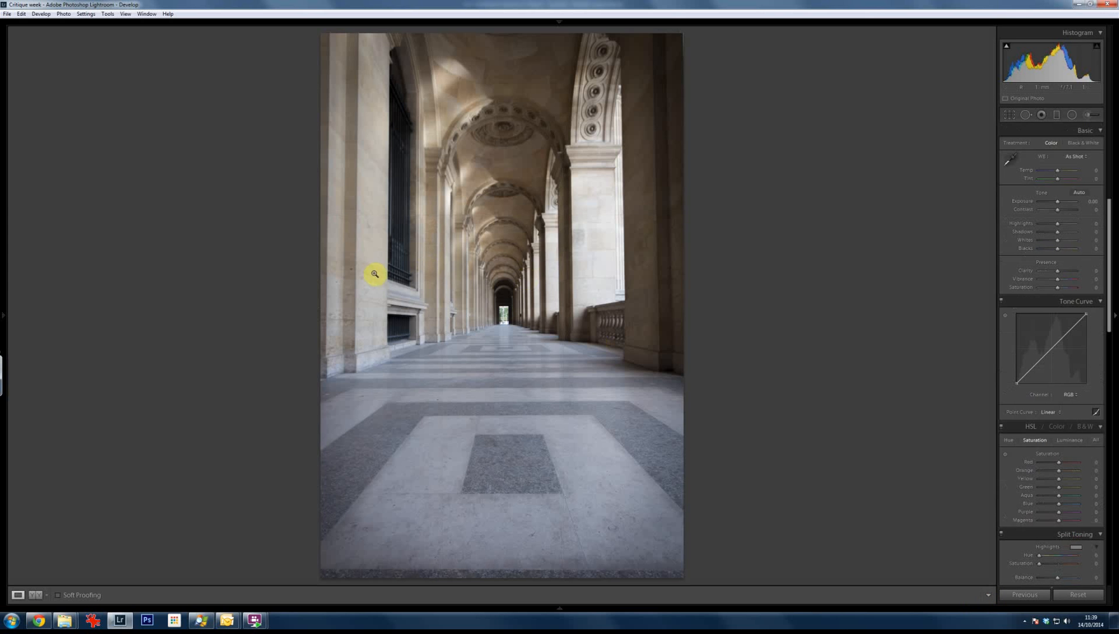
Inspect the arches and floor close up, and set the adjustment brush to Contrast 40 and Clarity 57
{"action": "left_click", "coordinate": [585, 131]}
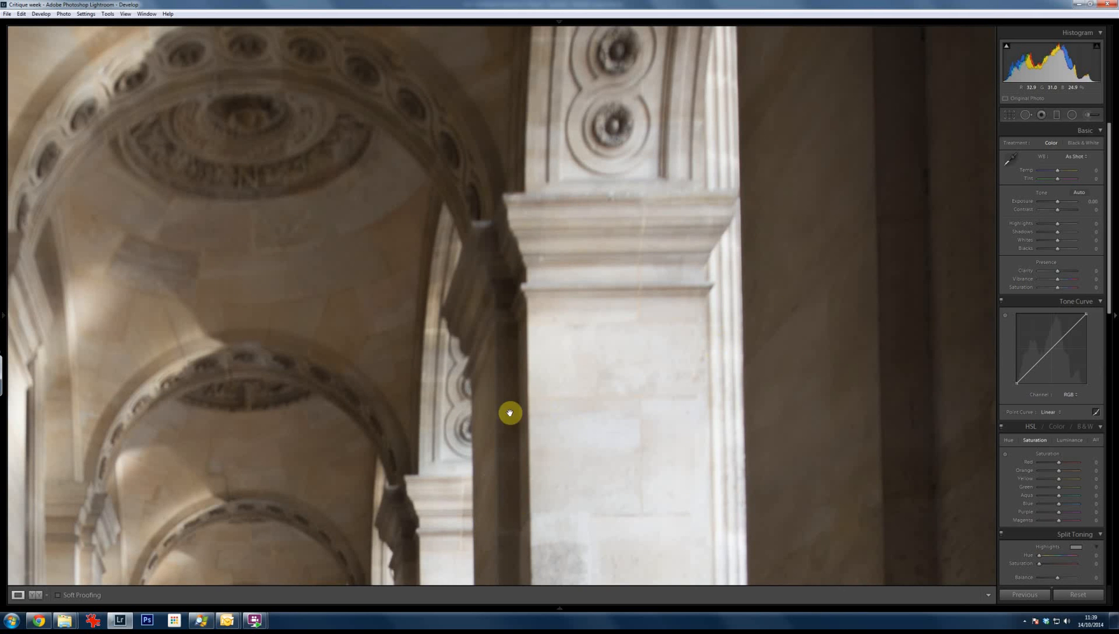
{"action": "left_click", "coordinate": [429, 456]}
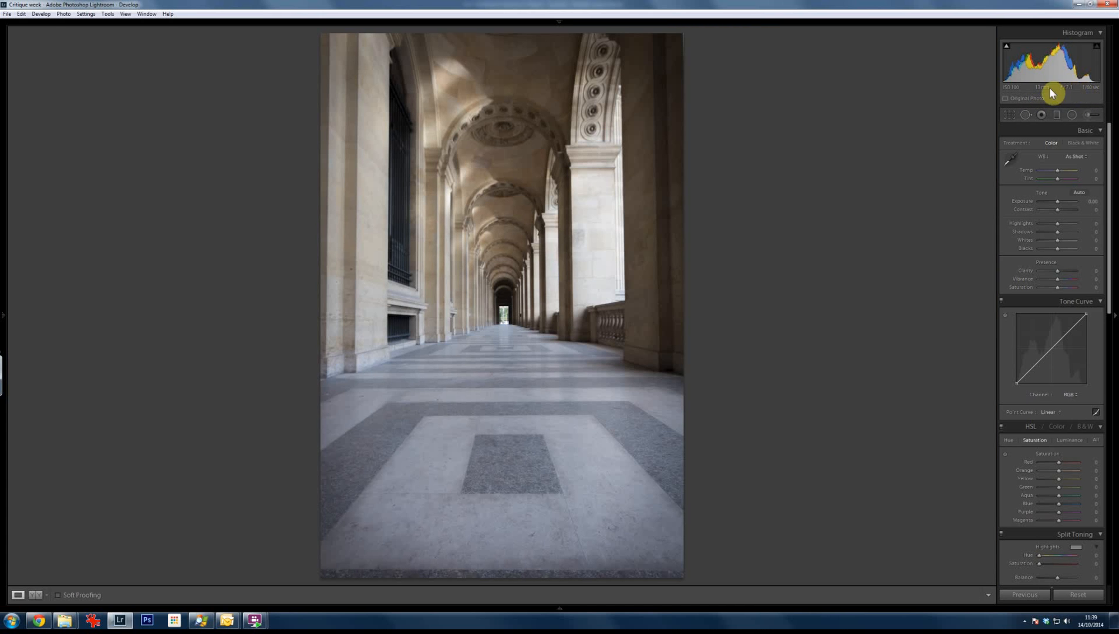
{"action": "left_click", "coordinate": [503, 450]}
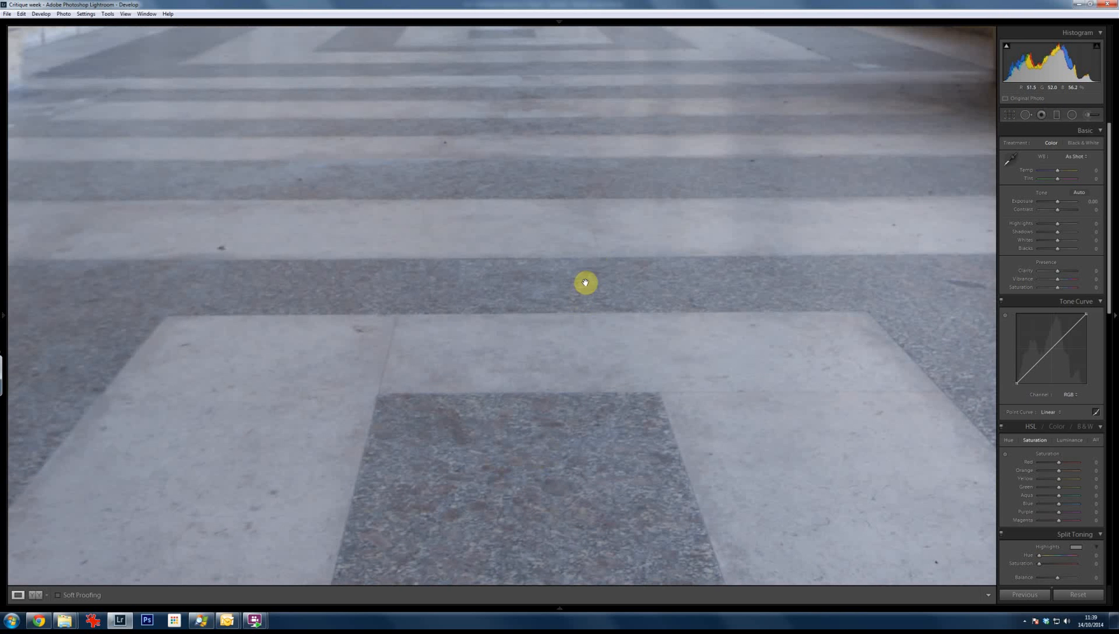
{"action": "left_click", "coordinate": [601, 238]}
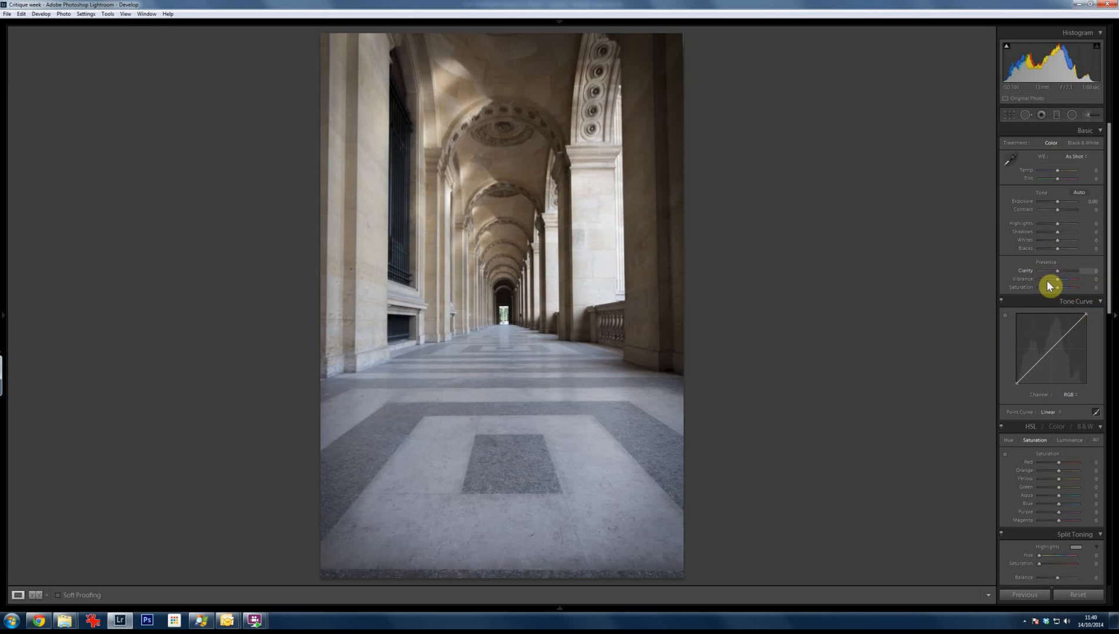
{"action": "left_click", "coordinate": [1087, 118]}
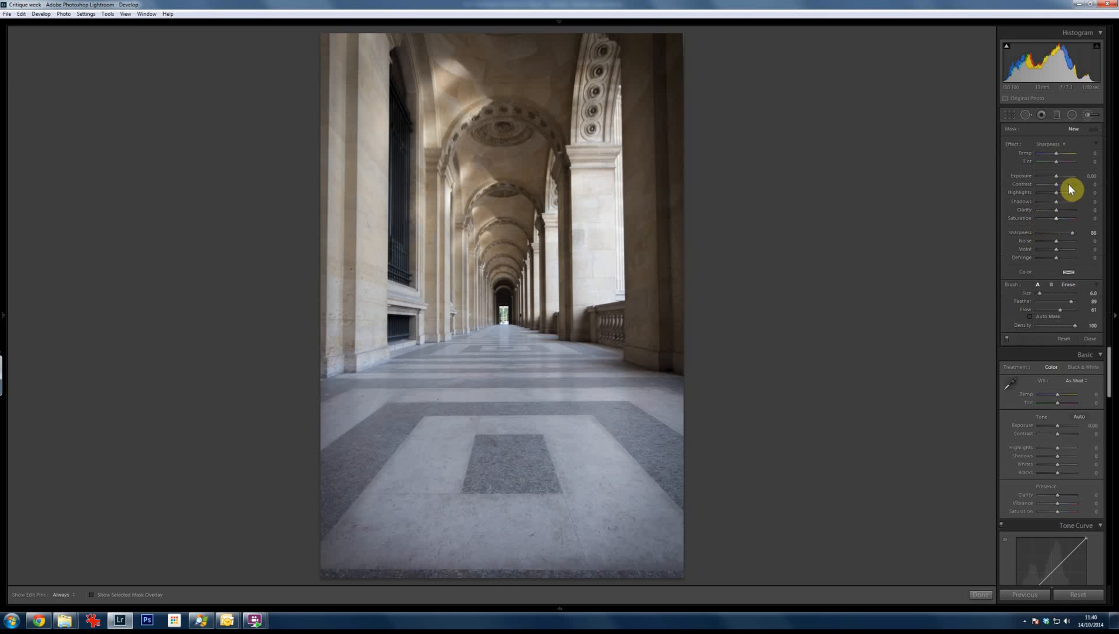
{"action": "left_click", "coordinate": [1050, 145]}
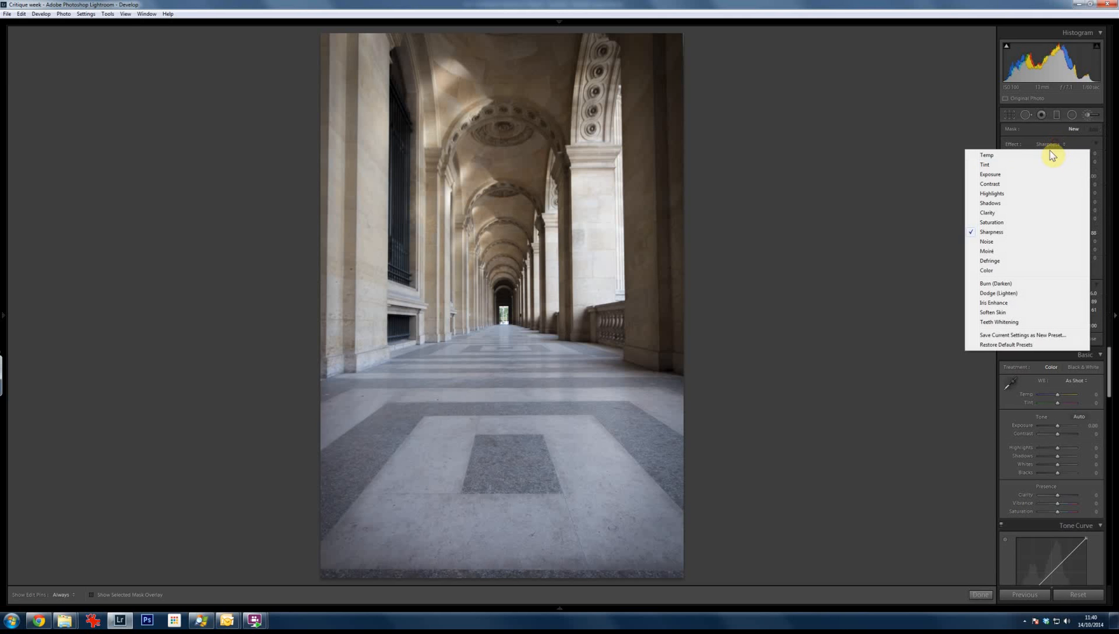
{"action": "left_click", "coordinate": [1017, 186]}
{"action": "left_click", "coordinate": [1066, 209]}
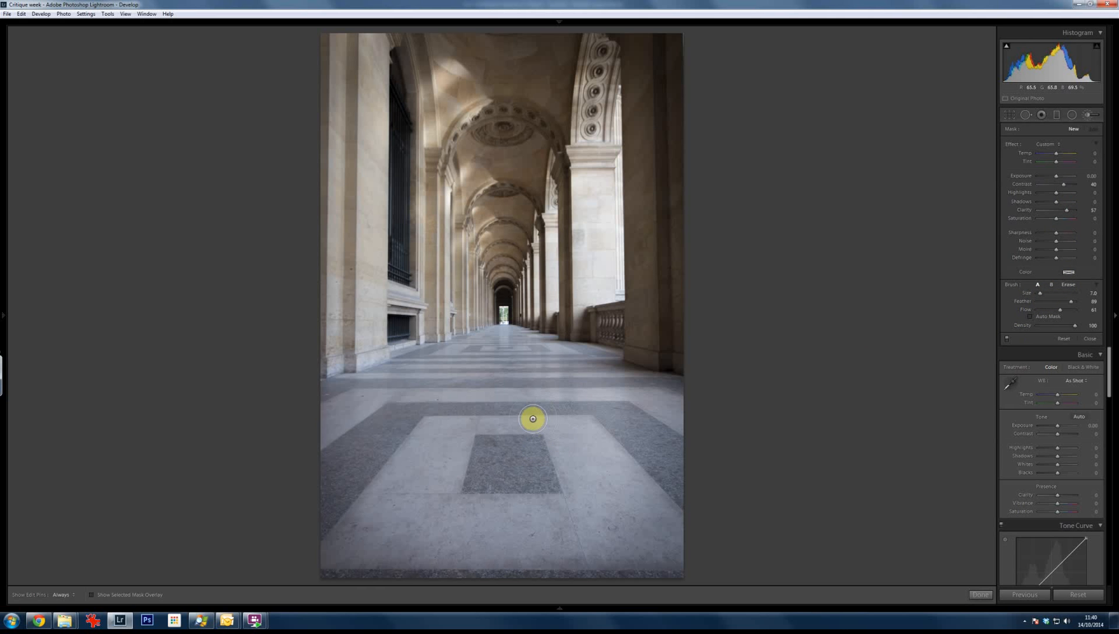
Brush the contrast and clarity adjustment over the patterned stone floor and compare the photo with the brush adjustments off and on
{"action": "scroll", "coordinate": [514, 423], "scroll_direction": "up", "scroll_amount": 5}
{"action": "mouse_move", "coordinate": [514, 422]}
{"action": "left_mouse_down"}
{"action": "mouse_move", "coordinate": [443, 434]}
{"action": "mouse_move", "coordinate": [349, 502]}
{"action": "mouse_move", "coordinate": [506, 458]}
{"action": "mouse_move", "coordinate": [536, 519]}
{"action": "mouse_move", "coordinate": [557, 473]}
{"action": "mouse_move", "coordinate": [565, 538]}
{"action": "mouse_move", "coordinate": [590, 510]}
{"action": "mouse_move", "coordinate": [640, 489]}
{"action": "mouse_move", "coordinate": [634, 532]}
{"action": "left_mouse_up"}
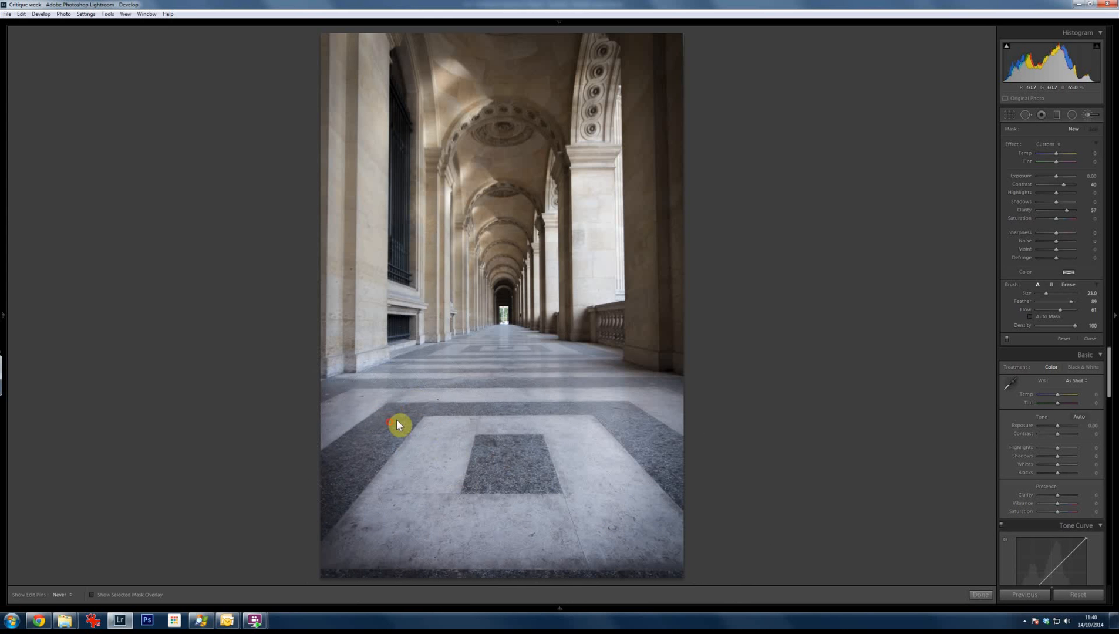
{"action": "left_click_drag", "start_coordinate": [426, 420], "coordinate": [493, 394]}
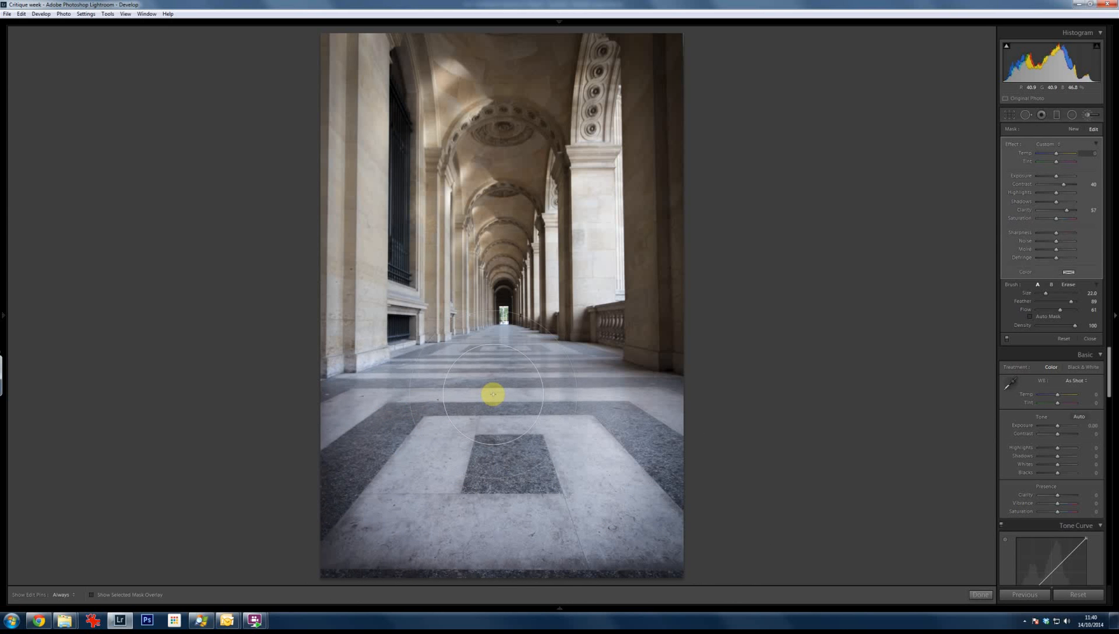
{"action": "key", "text": "h"}
{"action": "scroll", "coordinate": [376, 410], "scroll_direction": "down", "scroll_amount": 5}
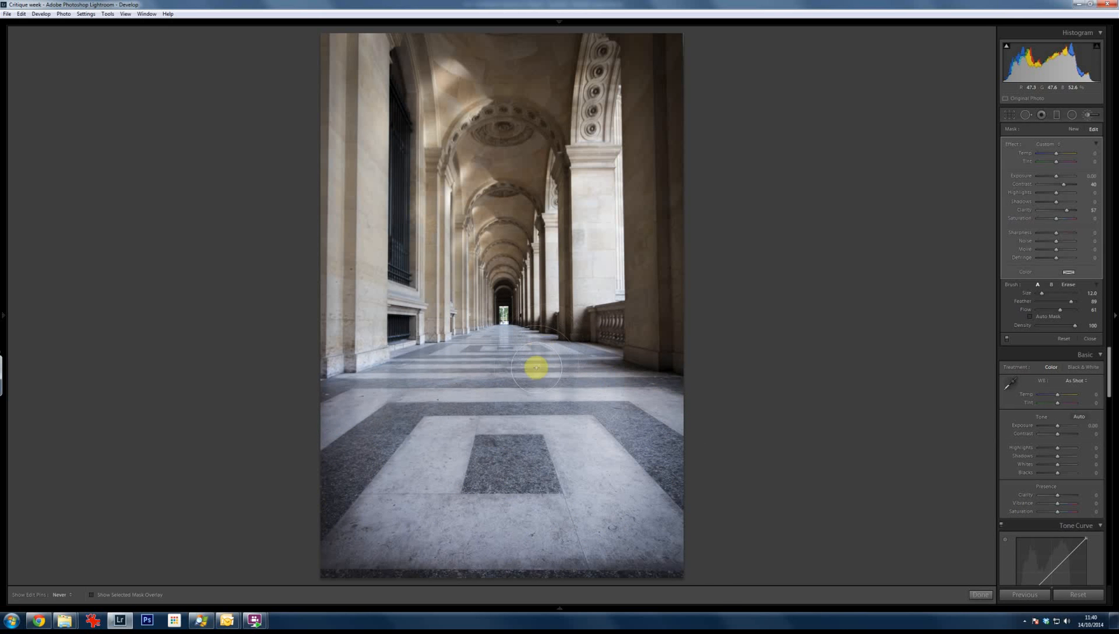
{"action": "key", "text": "h"}
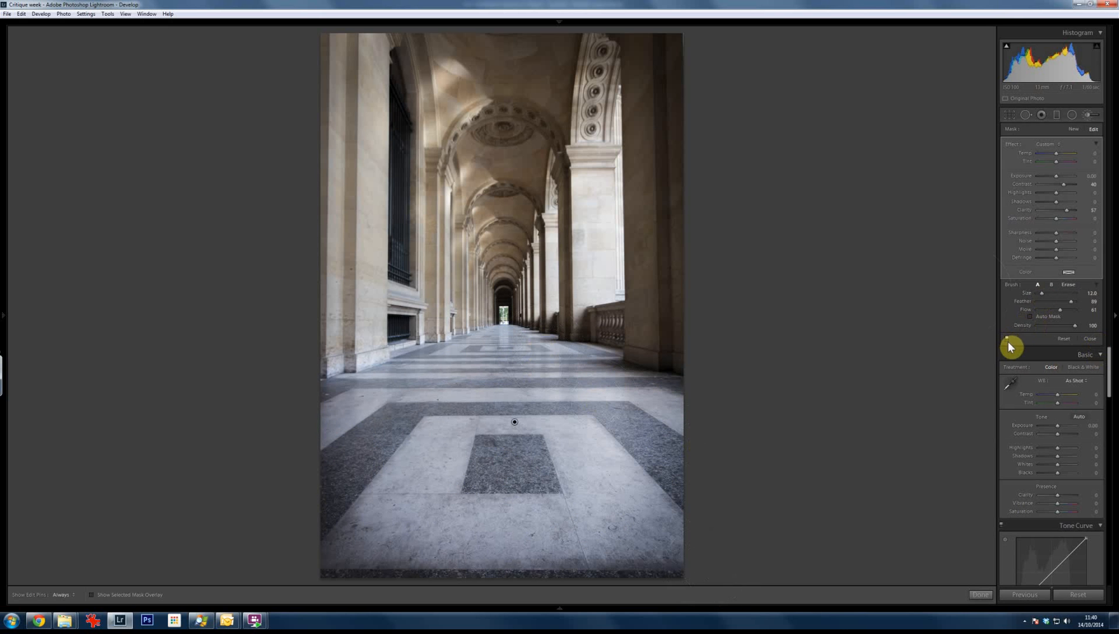
{"action": "left_click", "coordinate": [1008, 339]}
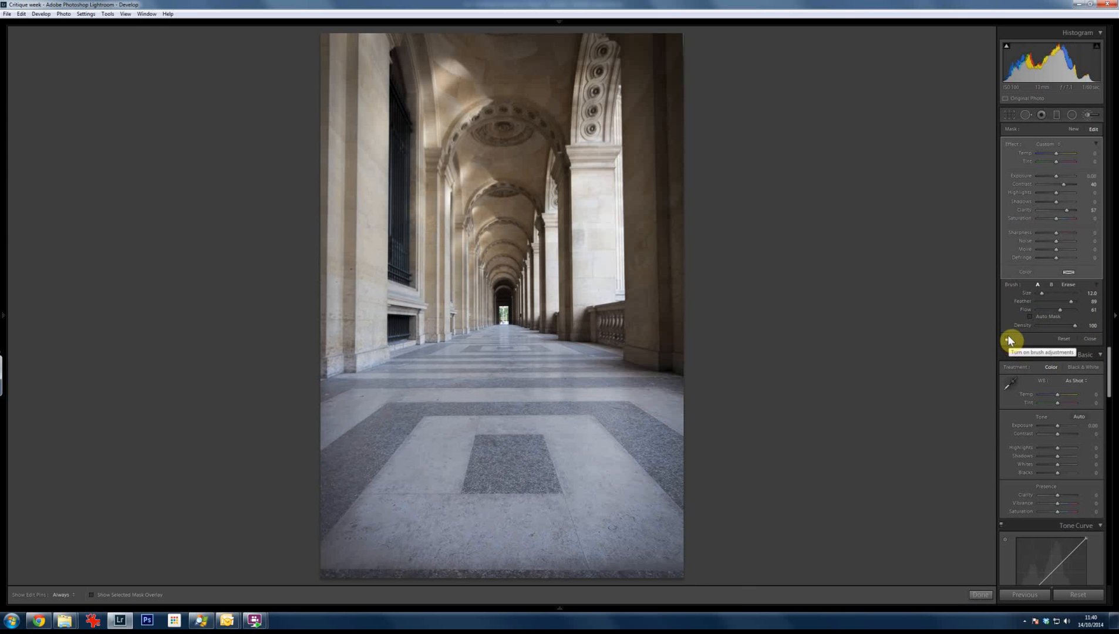
{"action": "left_click", "coordinate": [1008, 339]}
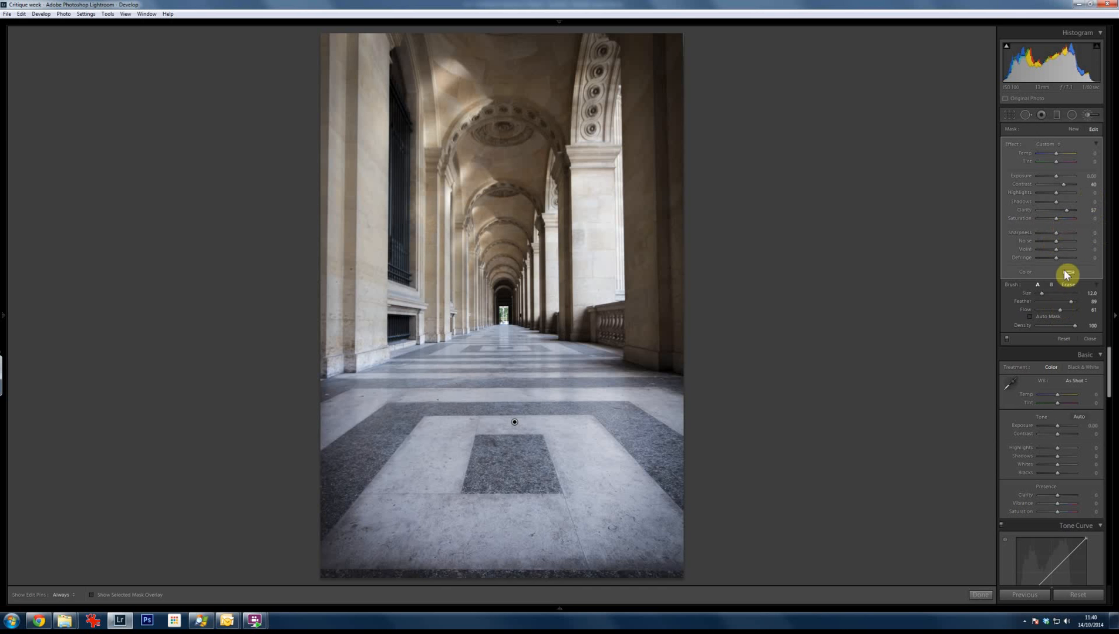
Paint a second brush adjustment over the ceiling, arches and walls with Contrast 24, Highlights 50 and Clarity 26, and close the brush
{"action": "left_click", "coordinate": [1076, 129]}
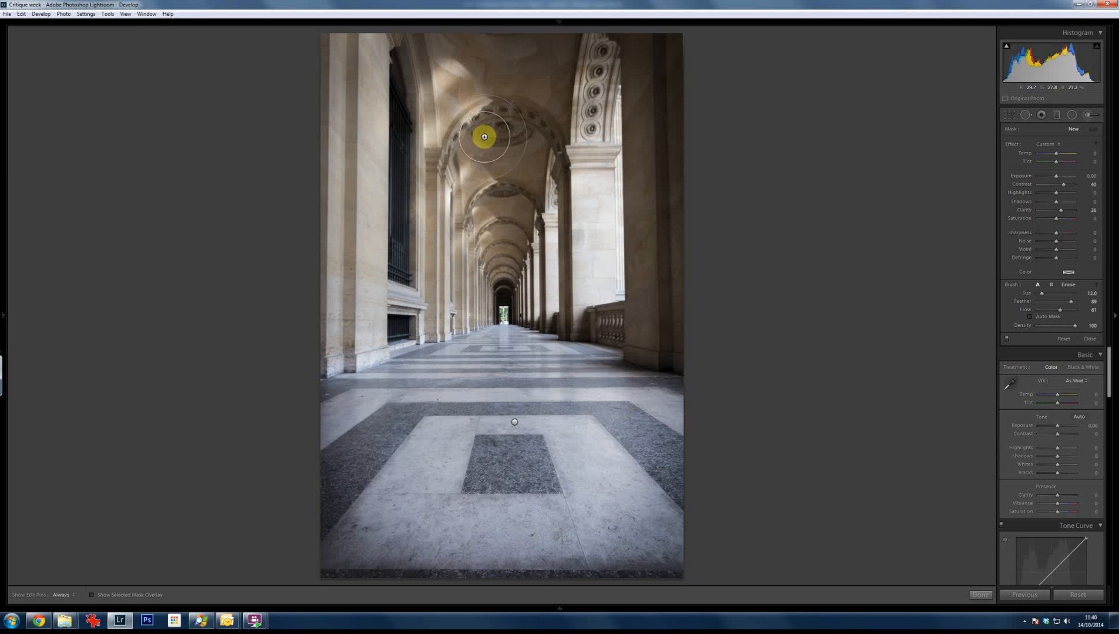
{"action": "scroll", "coordinate": [482, 176], "scroll_direction": "up", "scroll_amount": 3}
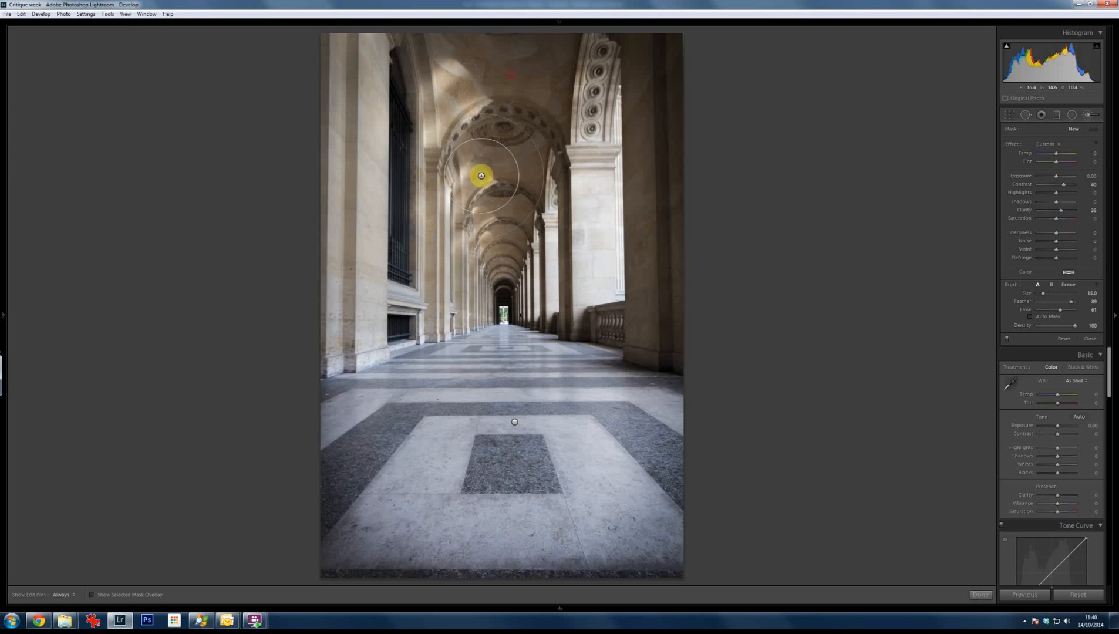
{"action": "scroll", "coordinate": [491, 189], "scroll_direction": "up", "scroll_amount": 4}
{"action": "key", "text": "h"}
{"action": "mouse_move", "coordinate": [500, 204]}
{"action": "left_mouse_down"}
{"action": "mouse_move", "coordinate": [380, 194]}
{"action": "mouse_move", "coordinate": [332, 297]}
{"action": "mouse_move", "coordinate": [379, 256]}
{"action": "mouse_move", "coordinate": [560, 201]}
{"action": "mouse_move", "coordinate": [641, 242]}
{"action": "mouse_move", "coordinate": [670, 279]}
{"action": "mouse_move", "coordinate": [639, 73]}
{"action": "mouse_move", "coordinate": [667, 57]}
{"action": "mouse_move", "coordinate": [621, 88]}
{"action": "mouse_move", "coordinate": [481, 66]}
{"action": "mouse_move", "coordinate": [318, 117]}
{"action": "mouse_move", "coordinate": [377, 224]}
{"action": "mouse_move", "coordinate": [337, 293]}
{"action": "left_mouse_up"}
{"action": "key", "text": "h"}
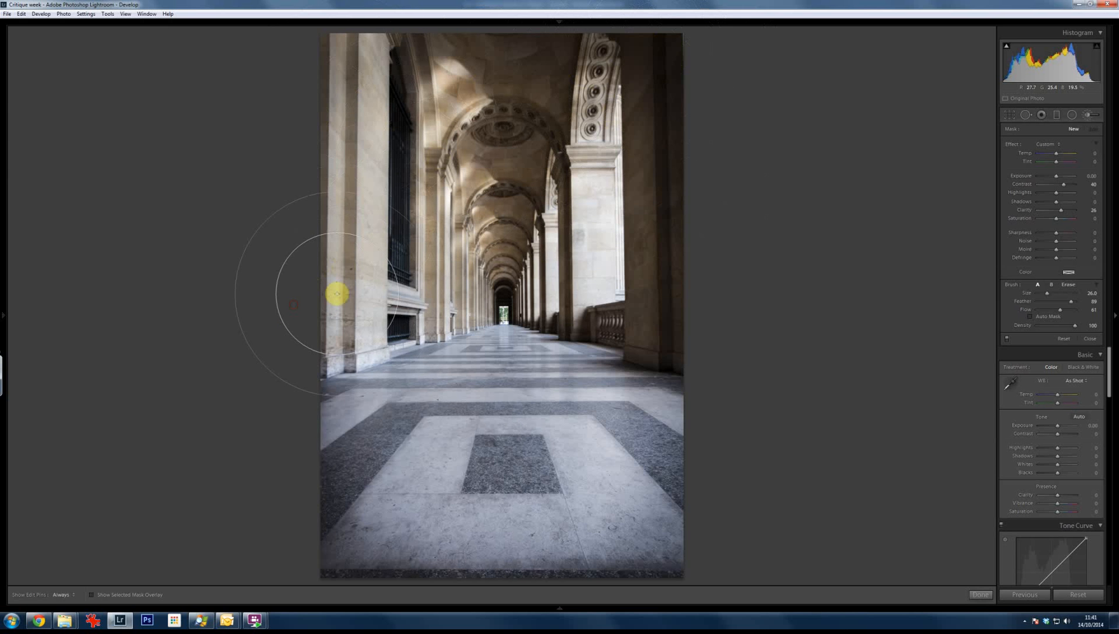
{"action": "left_click", "coordinate": [1062, 185]}
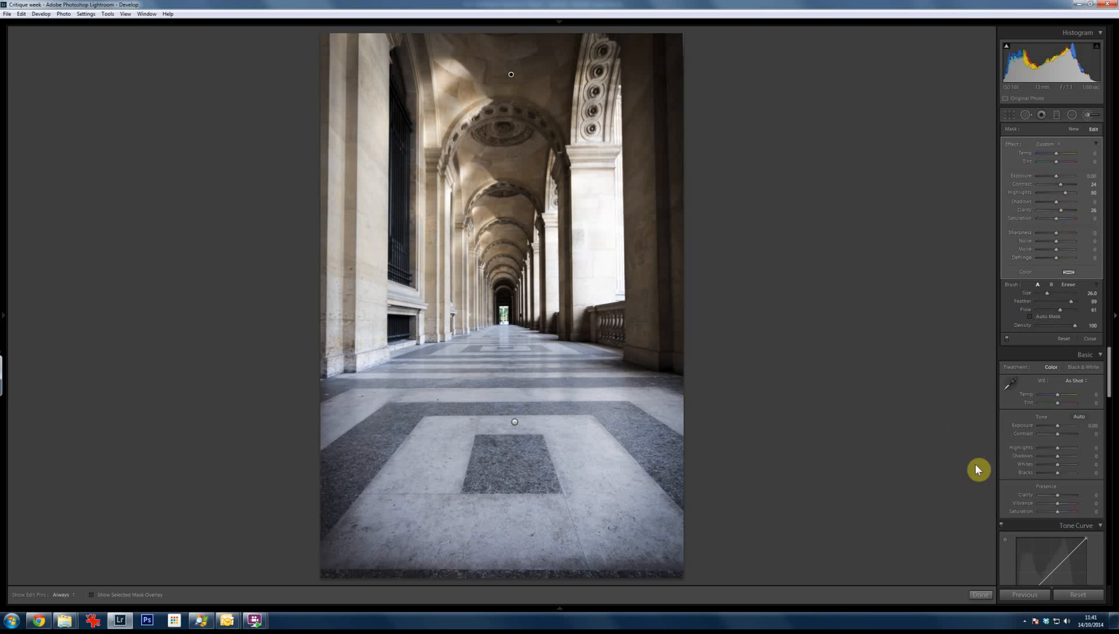
{"action": "left_click", "coordinate": [980, 594]}
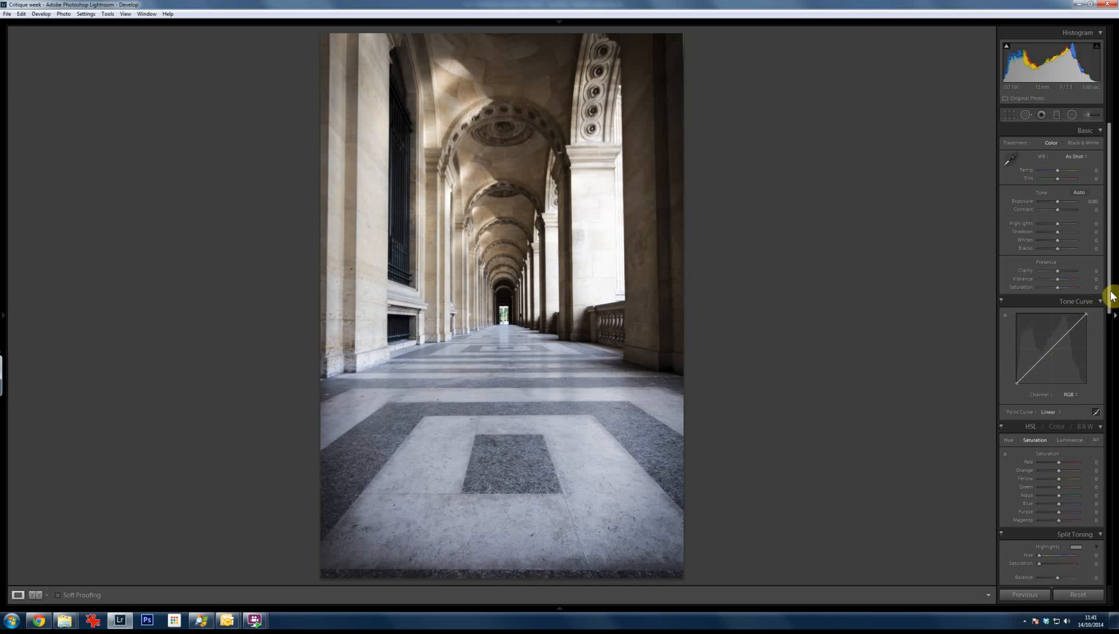
Apply the Vertical Upright lens correction to the colonnade photo
{"action": "left_click_drag", "start_coordinate": [1112, 297], "coordinate": [1063, 452]}
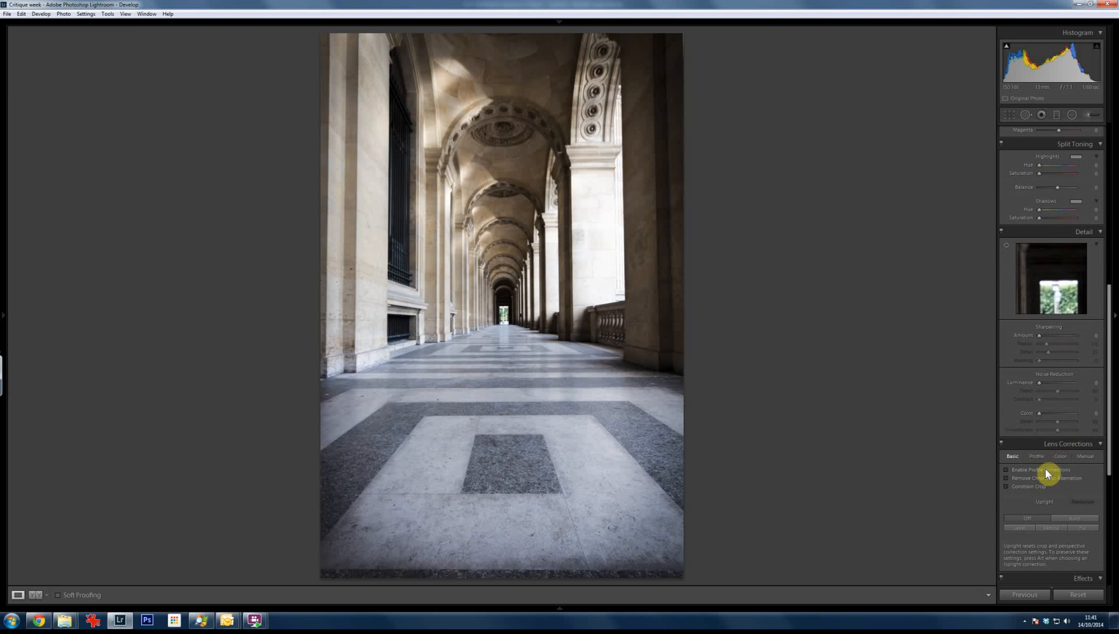
{"action": "left_click", "coordinate": [1050, 532]}
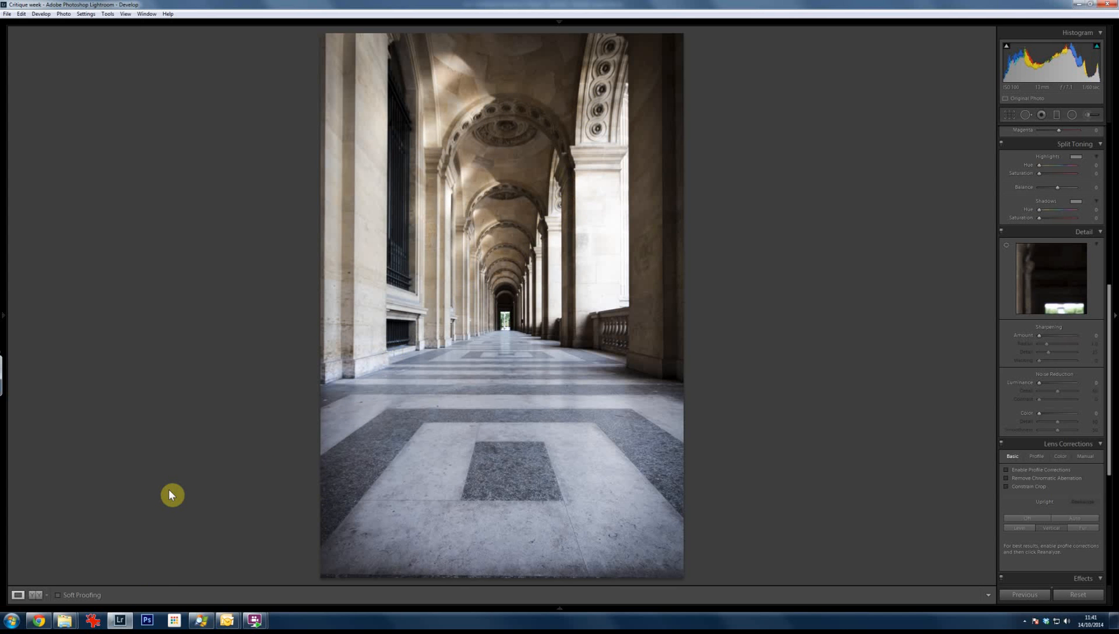
Go to the demolition site photo and crop it to a wide panorama that excludes the dark concrete frame and railing
{"action": "key", "text": "Right"}
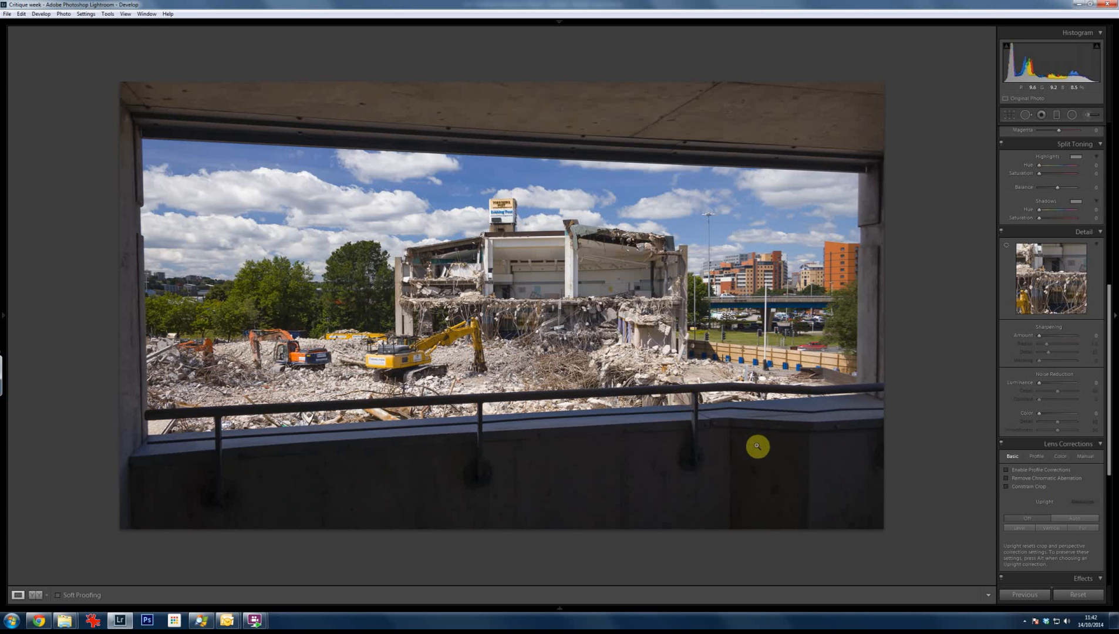
{"action": "left_click", "coordinate": [1010, 116]}
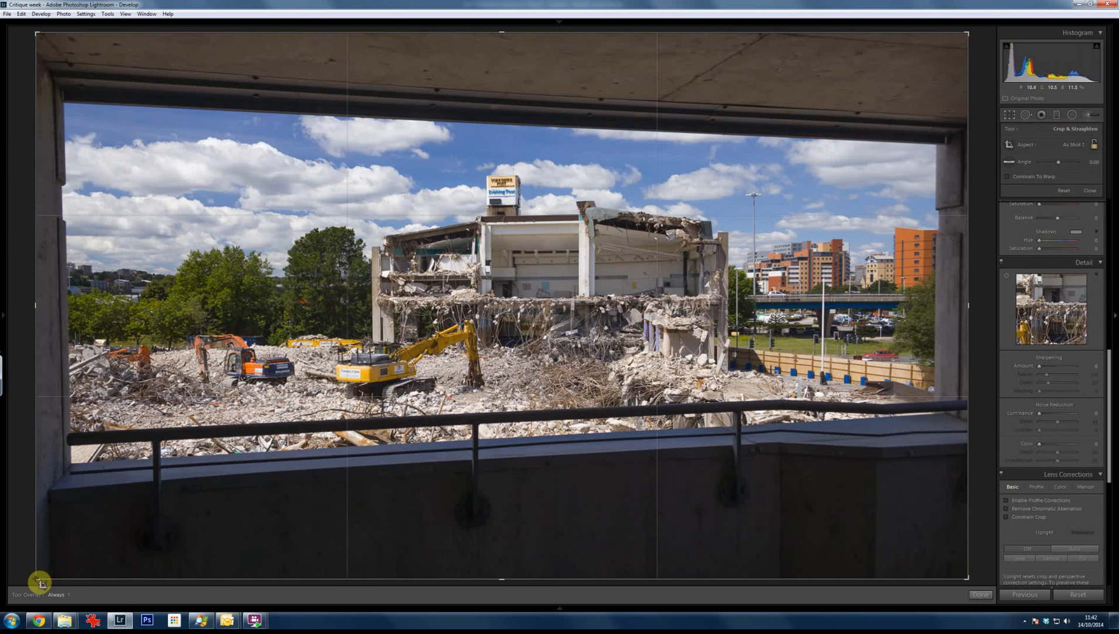
{"action": "left_click_drag", "start_coordinate": [51, 558], "coordinate": [55, 492]}
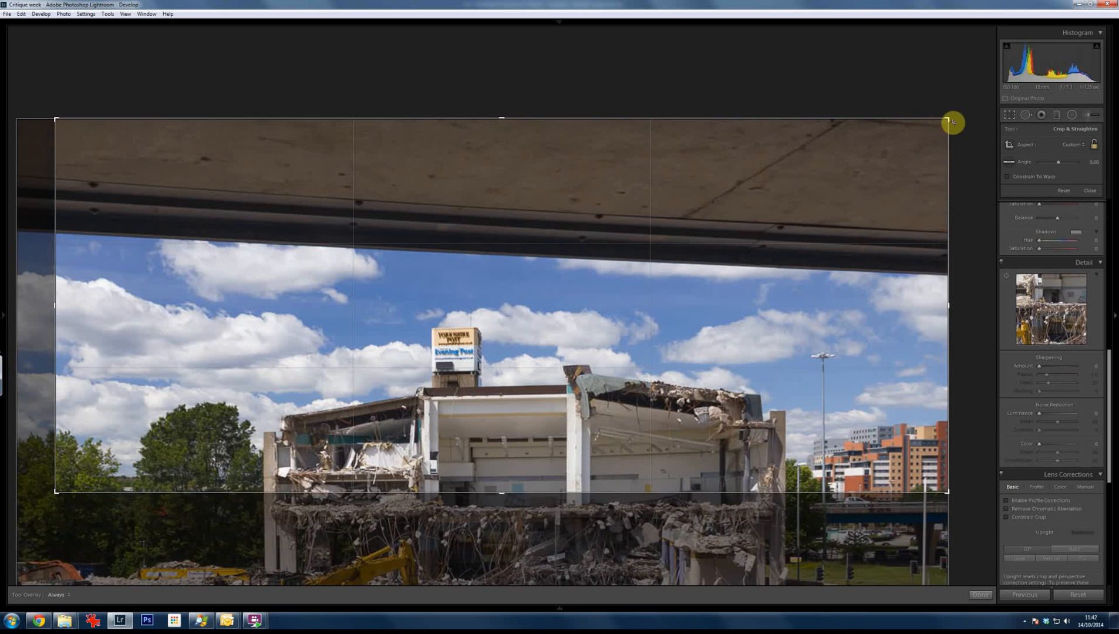
{"action": "left_click_drag", "start_coordinate": [951, 120], "coordinate": [930, 175]}
{"action": "key", "text": "Return"}
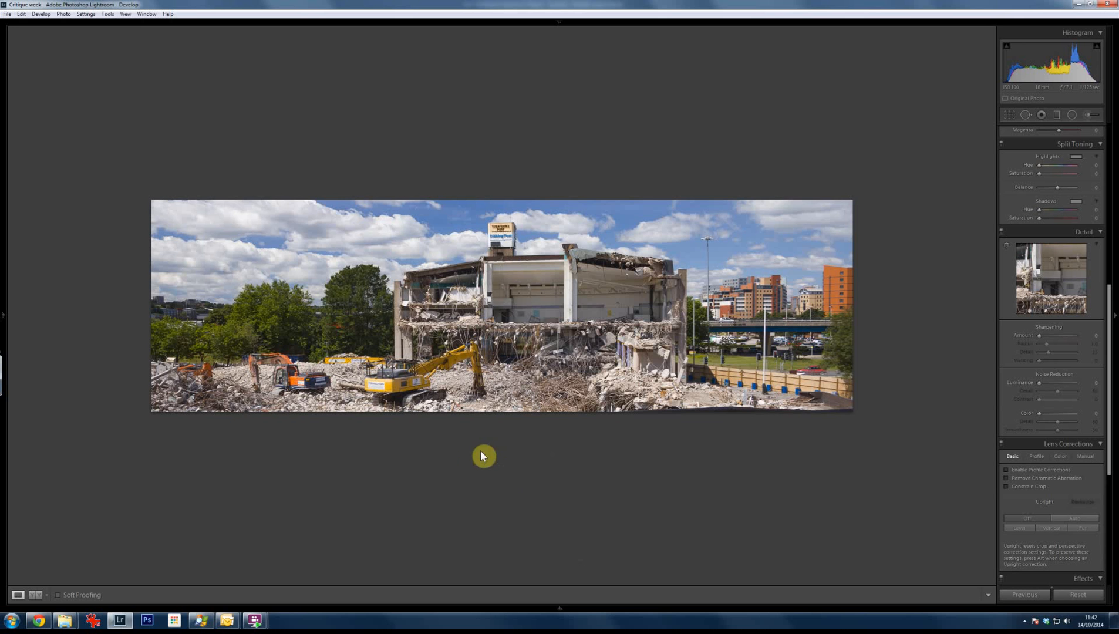
Compare the cropped demolition photo in side-by-side, split and stacked before/after views, return to the single view and dismiss the message notification
{"action": "left_click", "coordinate": [36, 594]}
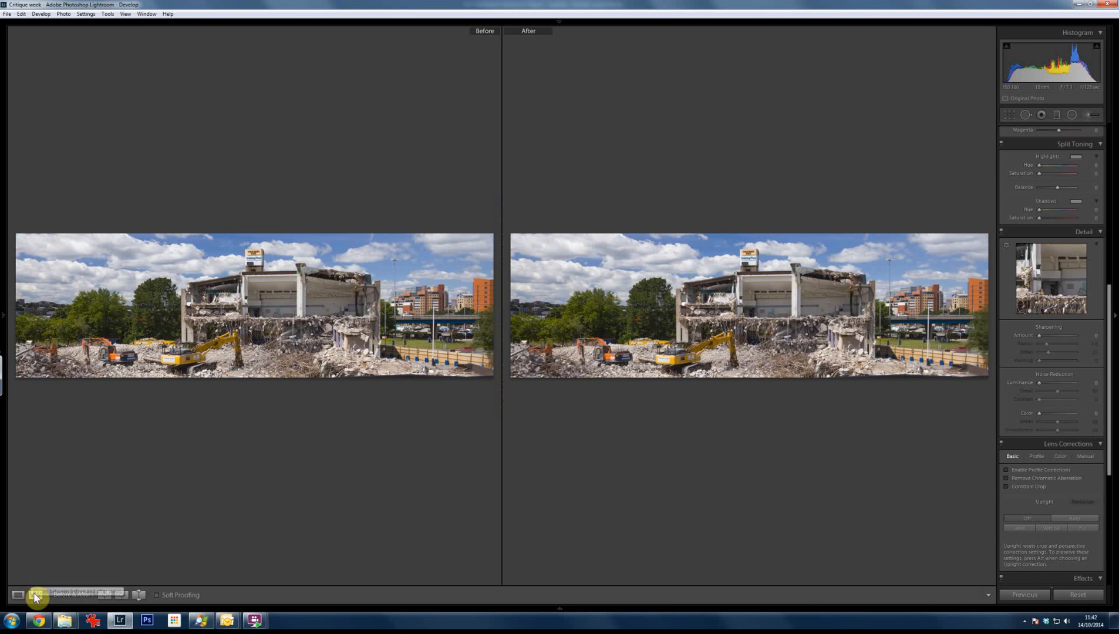
{"action": "left_click", "coordinate": [36, 595]}
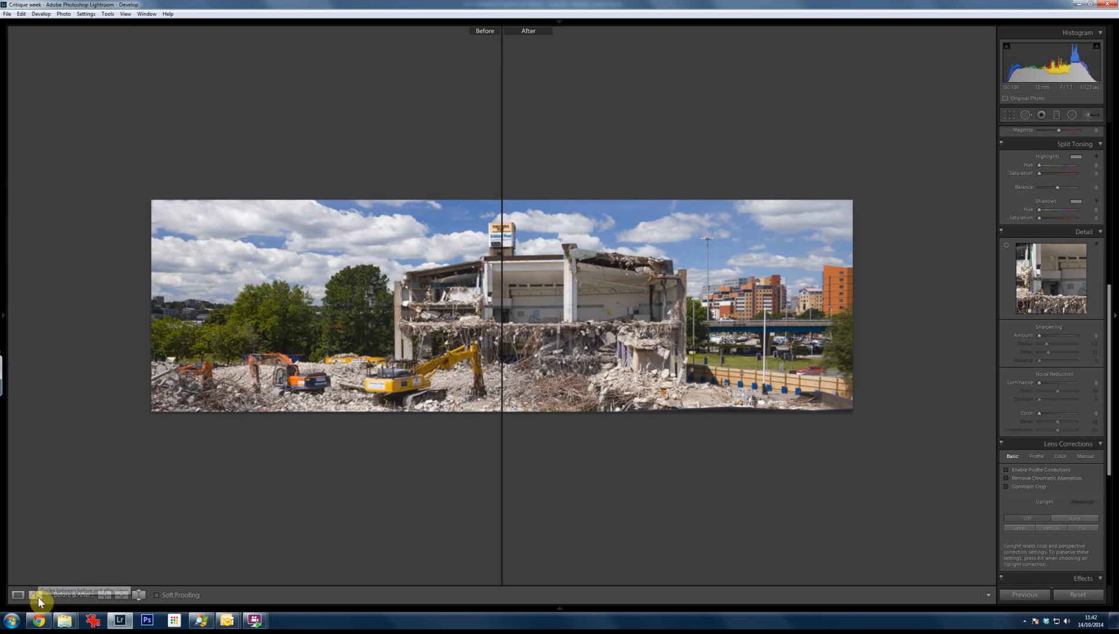
{"action": "left_click", "coordinate": [37, 595]}
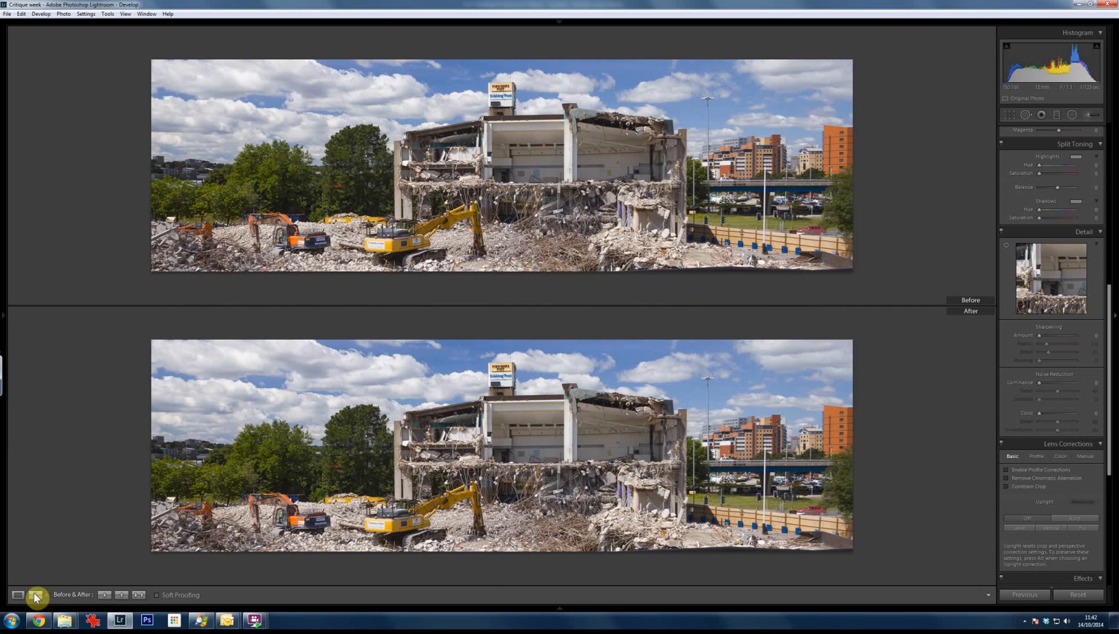
{"action": "left_click", "coordinate": [20, 596]}
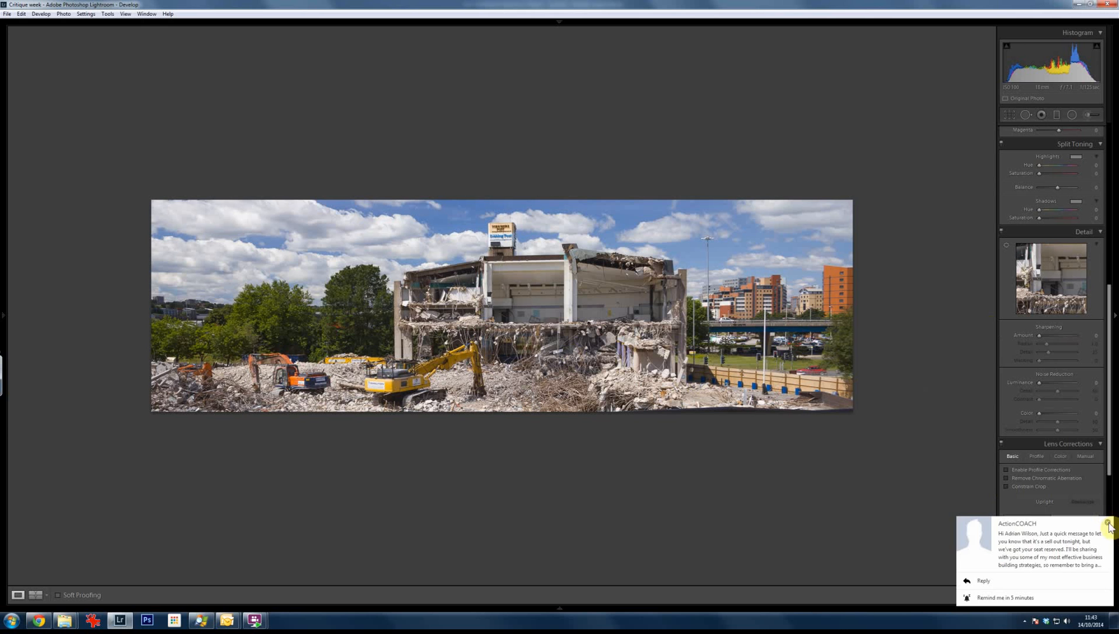
{"action": "left_click", "coordinate": [1108, 523]}
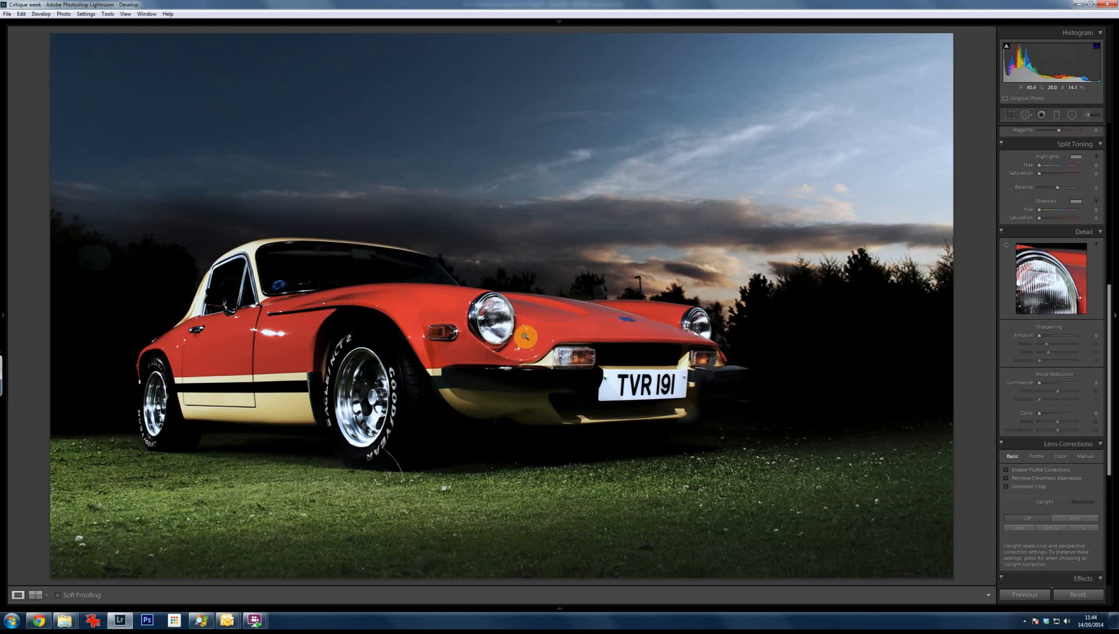
Heal the bright flash reflection on the red car's bodywork between the door and the front wheel arch with the Spot Removal tool
{"action": "left_click", "coordinate": [296, 393]}
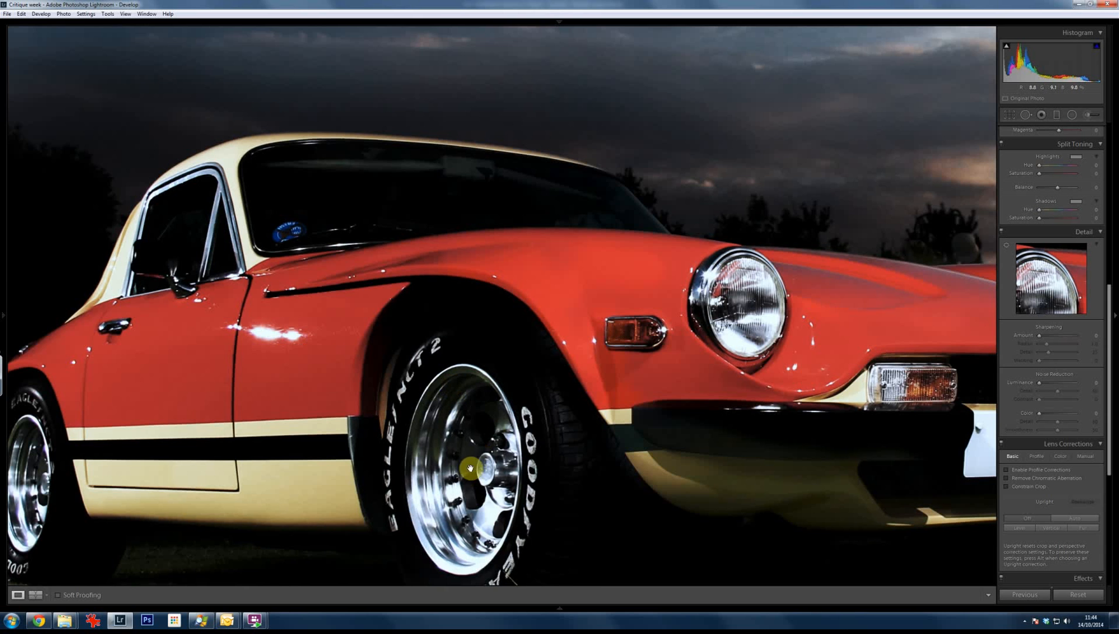
{"action": "mouse_move", "coordinate": [471, 468]}
{"action": "left_mouse_down"}
{"action": "mouse_move", "coordinate": [482, 392]}
{"action": "mouse_move", "coordinate": [572, 402]}
{"action": "mouse_move", "coordinate": [365, 251]}
{"action": "left_mouse_up"}
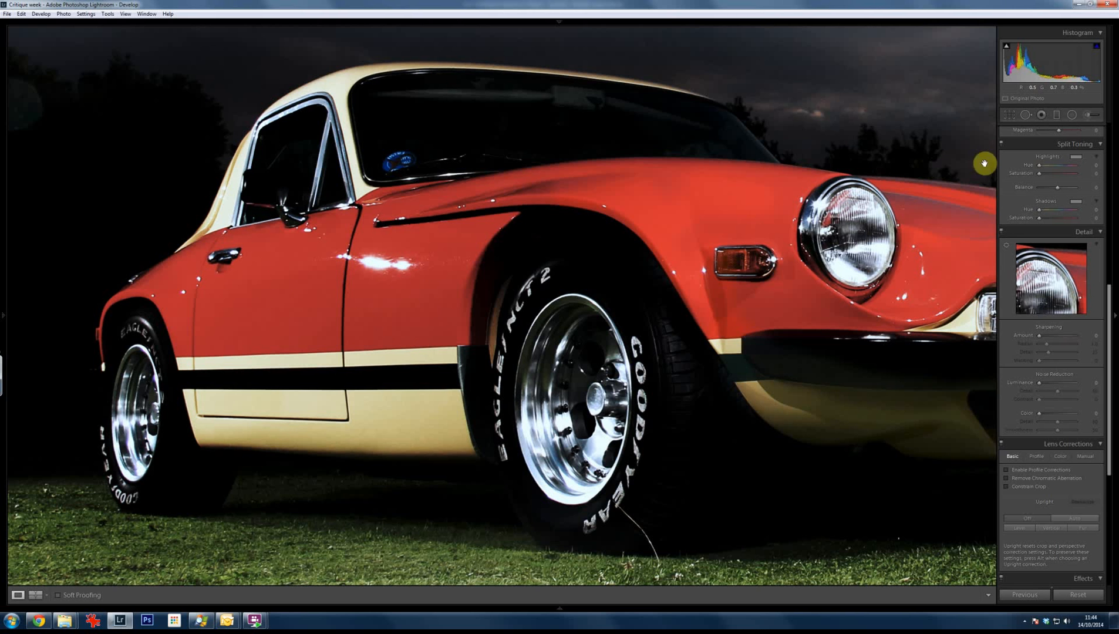
{"action": "left_click", "coordinate": [1025, 114]}
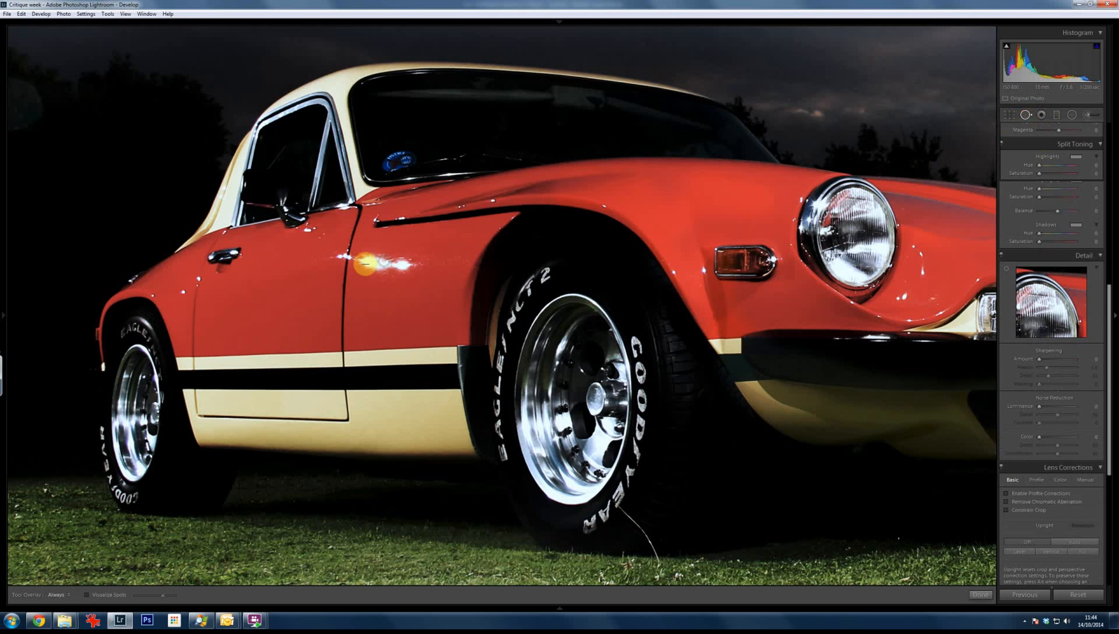
{"action": "left_click", "coordinate": [364, 260]}
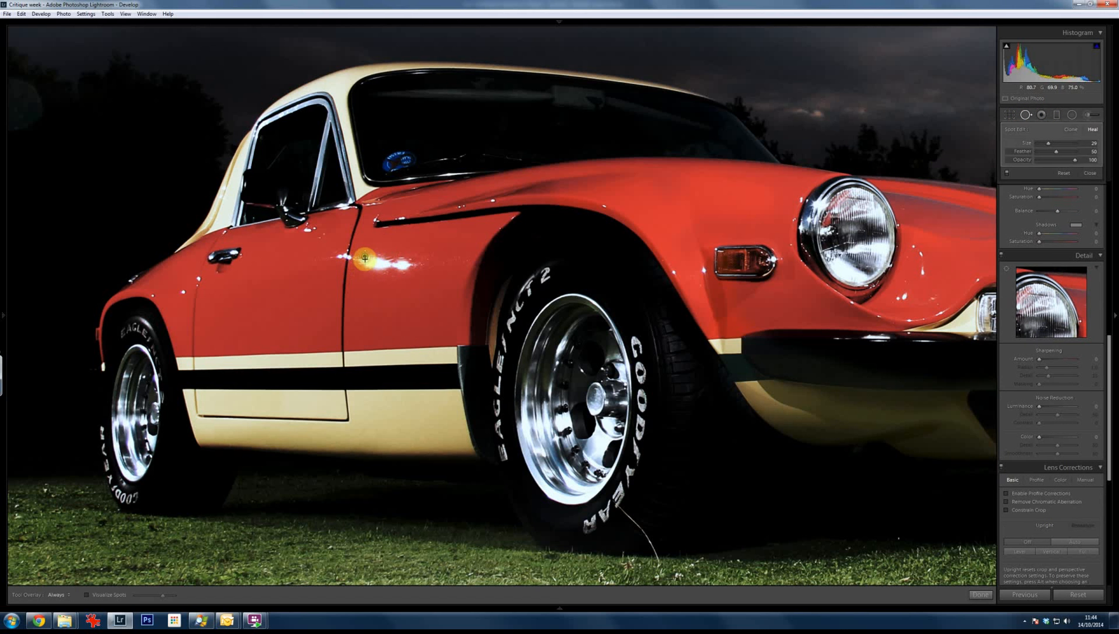
{"action": "left_click_drag", "start_coordinate": [380, 267], "coordinate": [406, 271]}
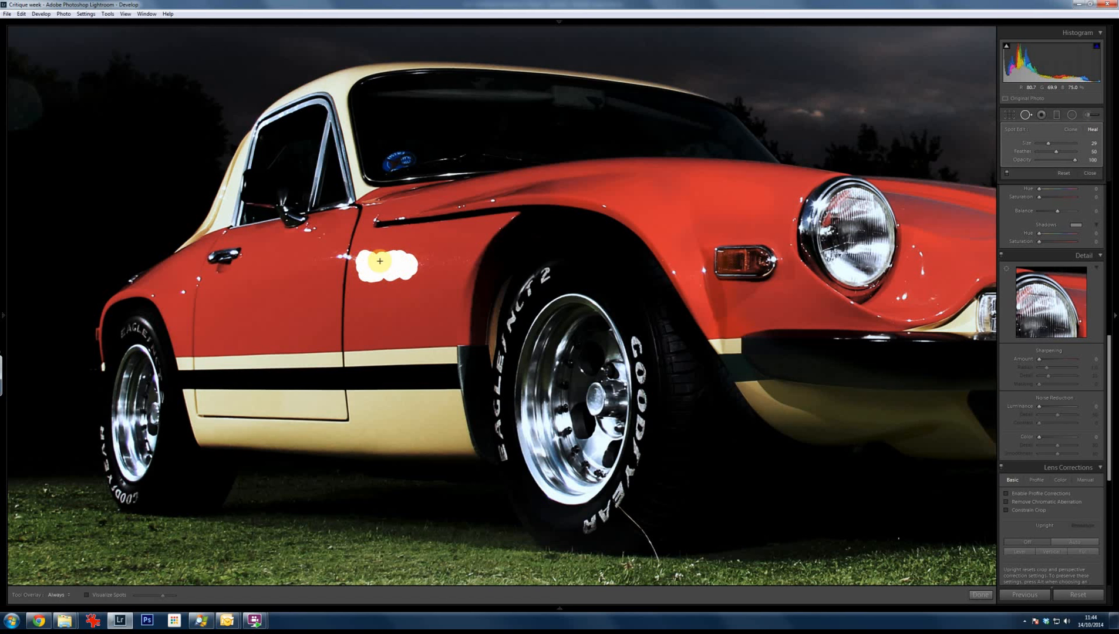
{"action": "mouse_move", "coordinate": [380, 261]}
{"action": "left_mouse_down"}
{"action": "mouse_move", "coordinate": [428, 259]}
{"action": "mouse_move", "coordinate": [418, 259]}
{"action": "left_mouse_up"}
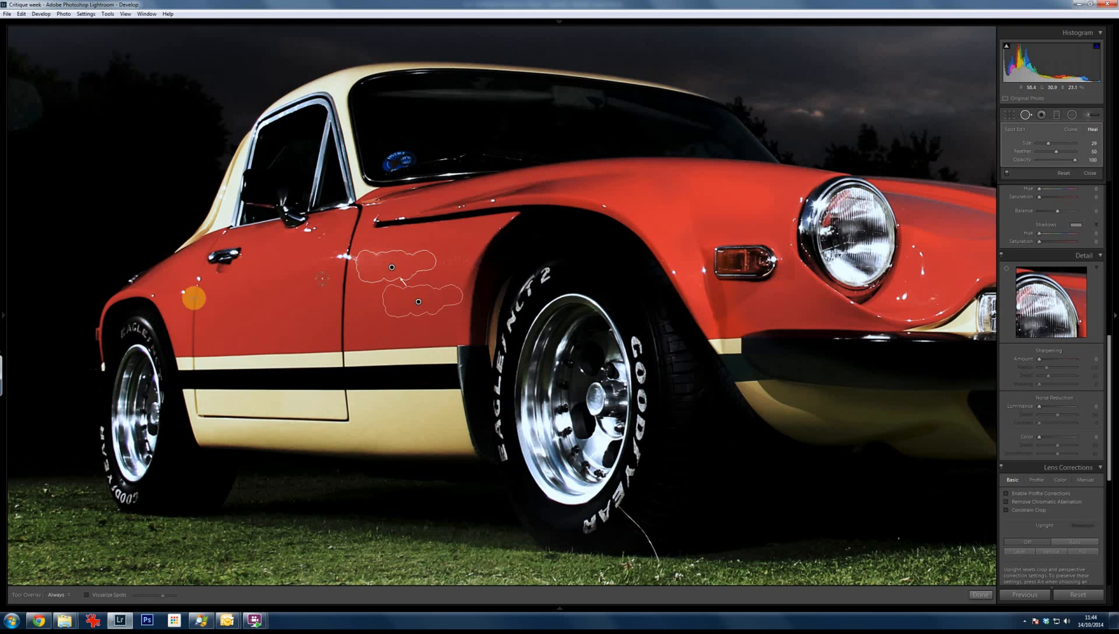
Heal the small bright glints on the car's rear wing and beside the front headlight
{"action": "left_click", "coordinate": [182, 292]}
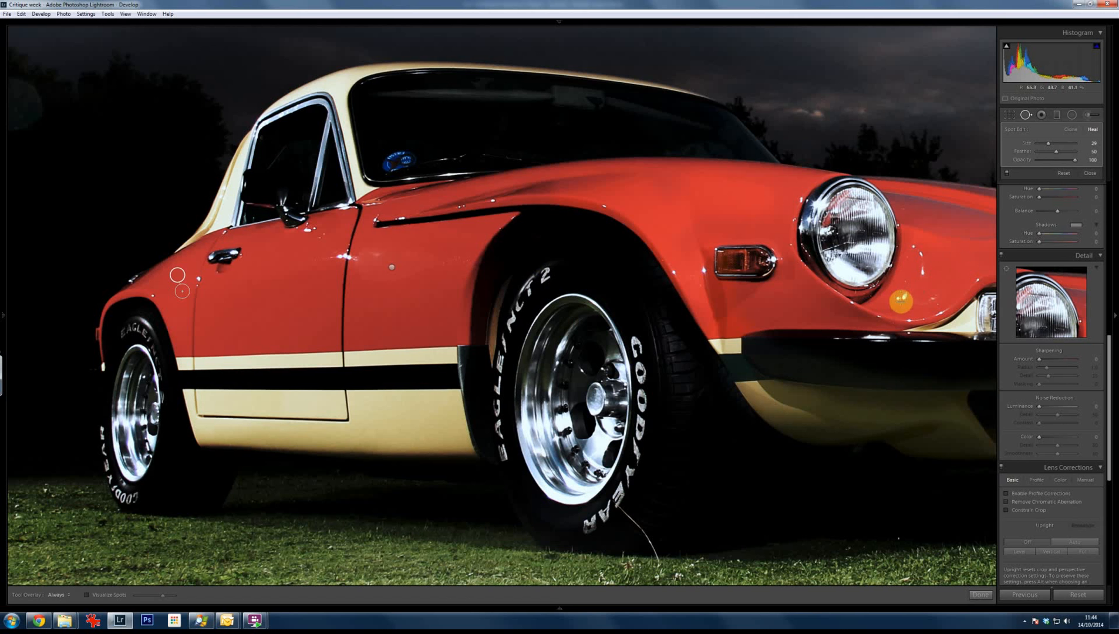
{"action": "left_click", "coordinate": [924, 272]}
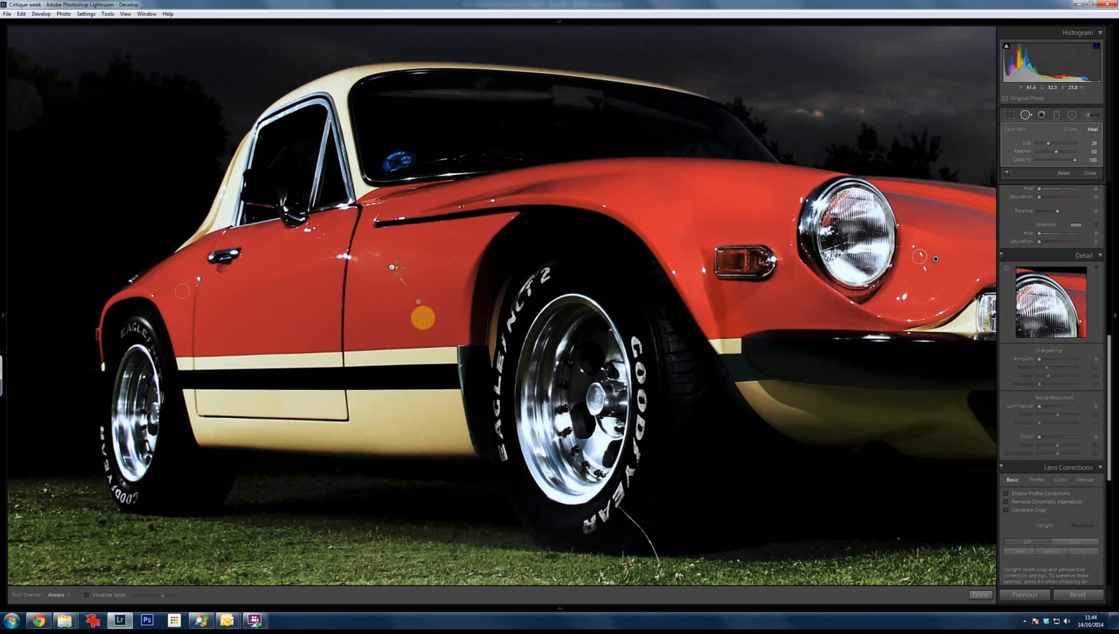
{"action": "mouse_move", "coordinate": [402, 300]}
{"action": "left_mouse_down"}
{"action": "mouse_move", "coordinate": [416, 288]}
{"action": "mouse_move", "coordinate": [422, 296]}
{"action": "left_mouse_up"}
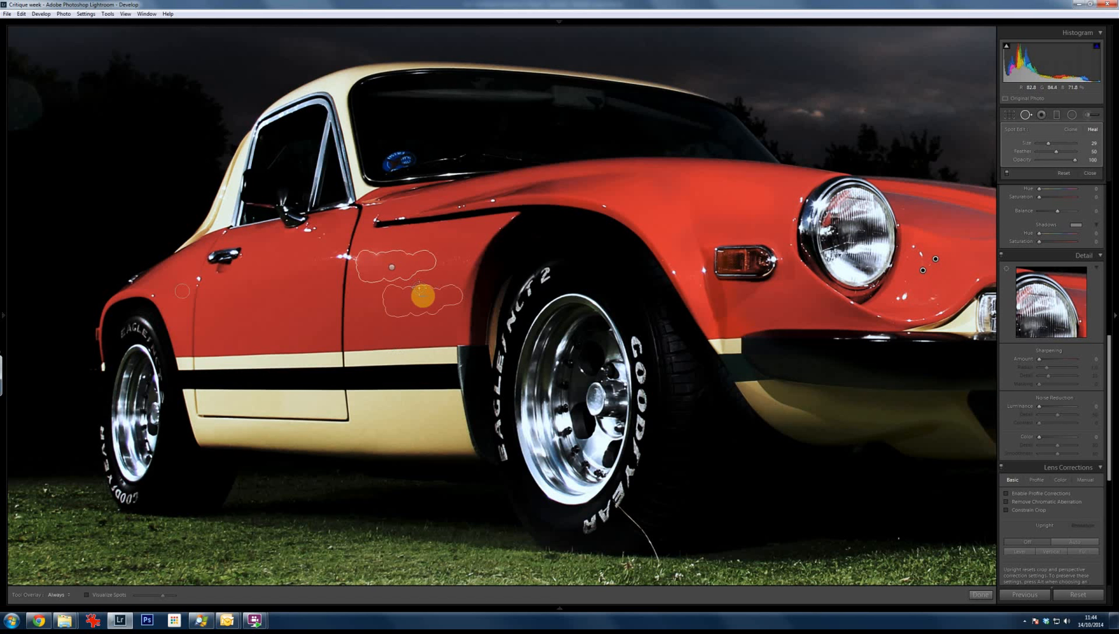
{"action": "key", "text": "z"}
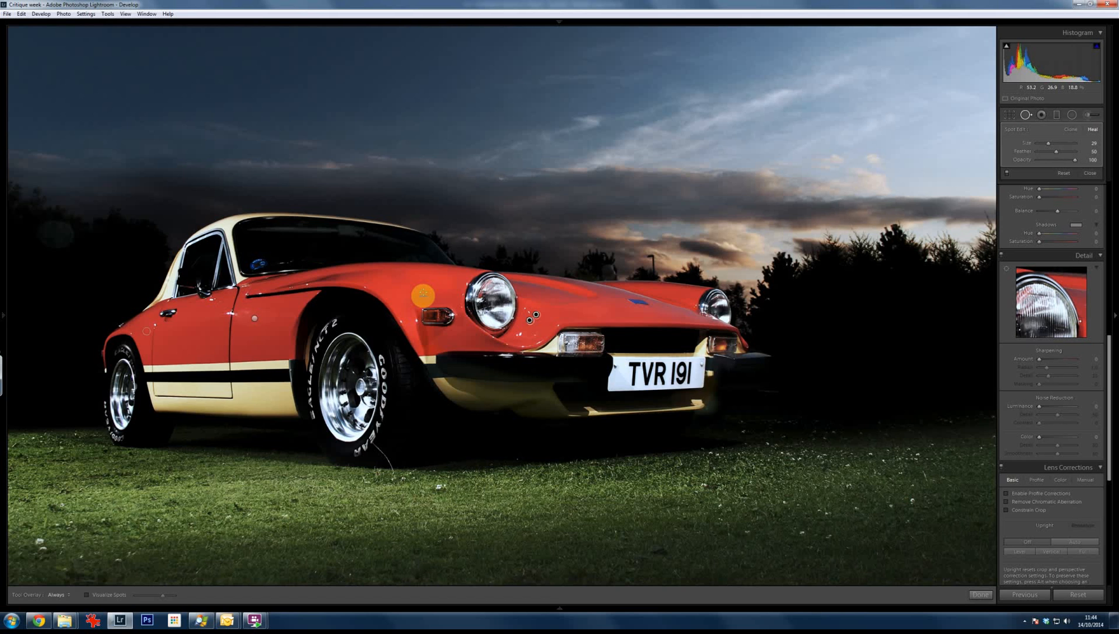
{"action": "key", "text": "ctrl+minus"}
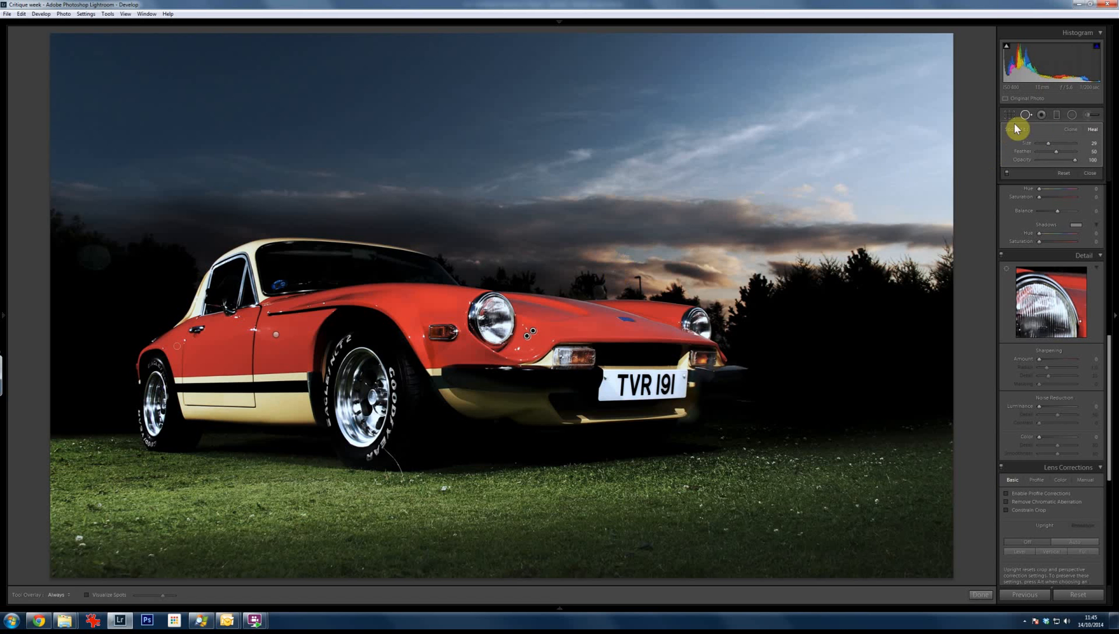
Darken the bright sky with a diagonal graduated filter using the Burn (Darken) effect and a further lowered exposure
{"action": "left_click", "coordinate": [1057, 114]}
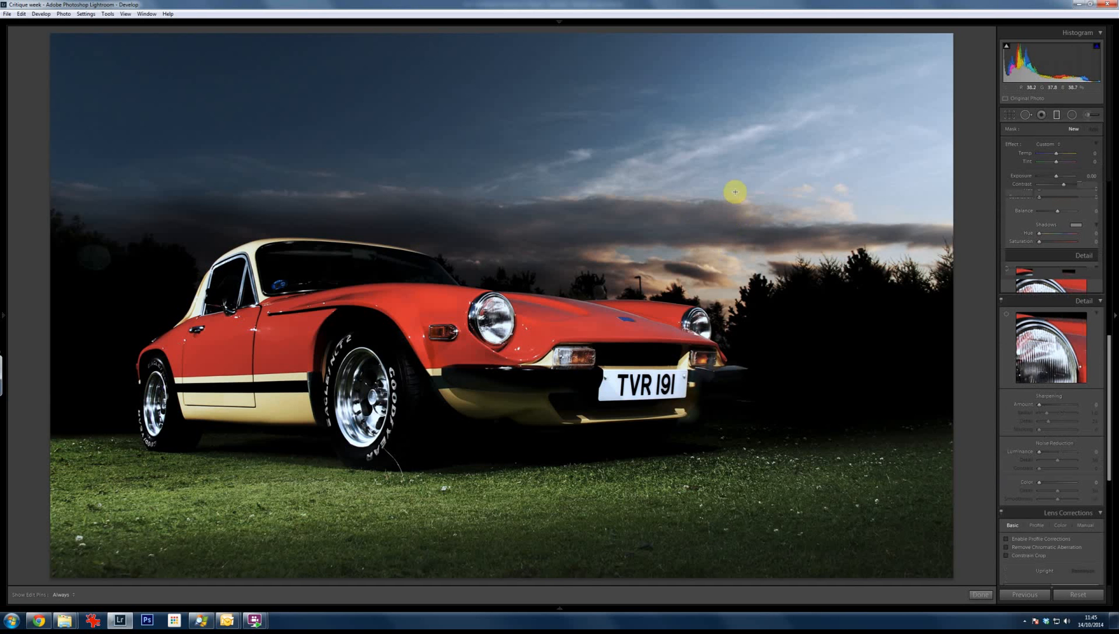
{"action": "left_click_drag", "start_coordinate": [623, 254], "coordinate": [698, 296]}
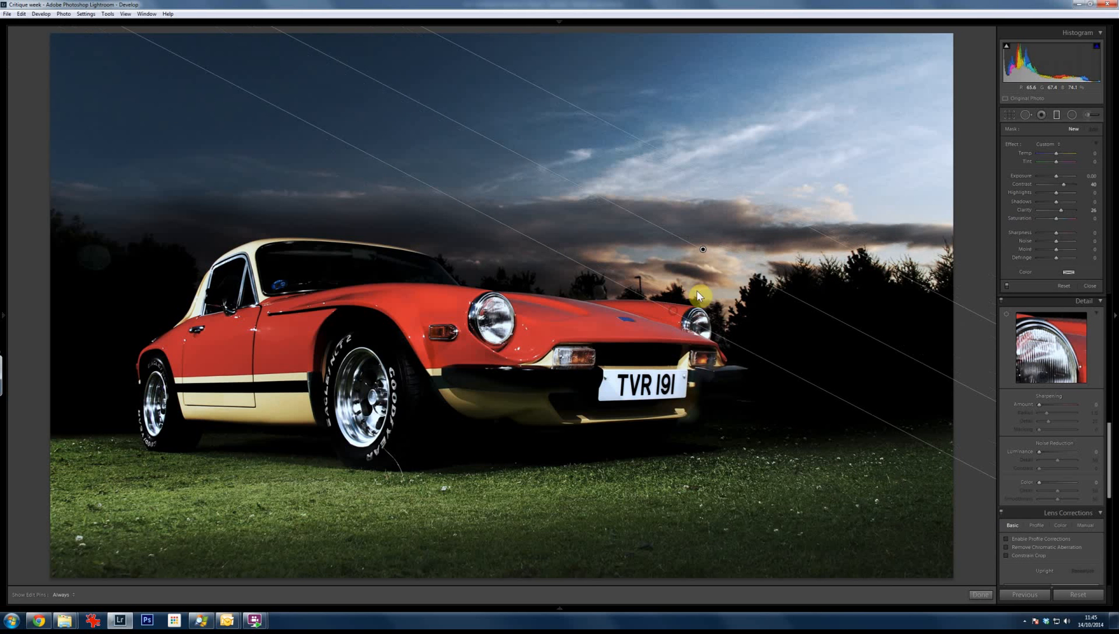
{"action": "left_click", "coordinate": [1056, 145]}
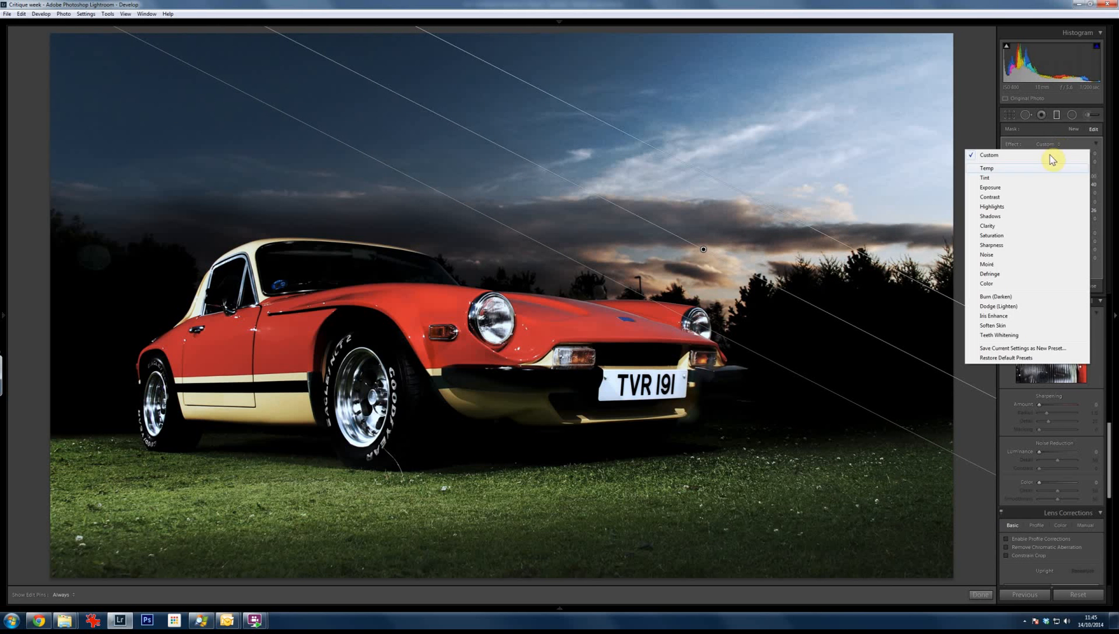
{"action": "left_click", "coordinate": [1010, 299]}
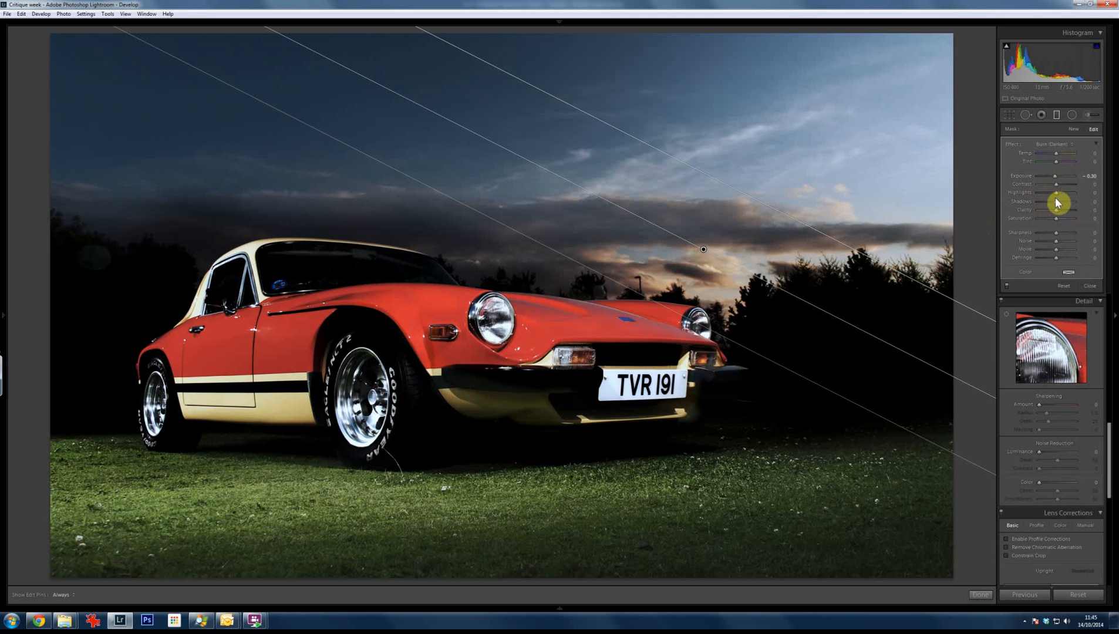
{"action": "left_click_drag", "start_coordinate": [1053, 176], "coordinate": [1042, 182]}
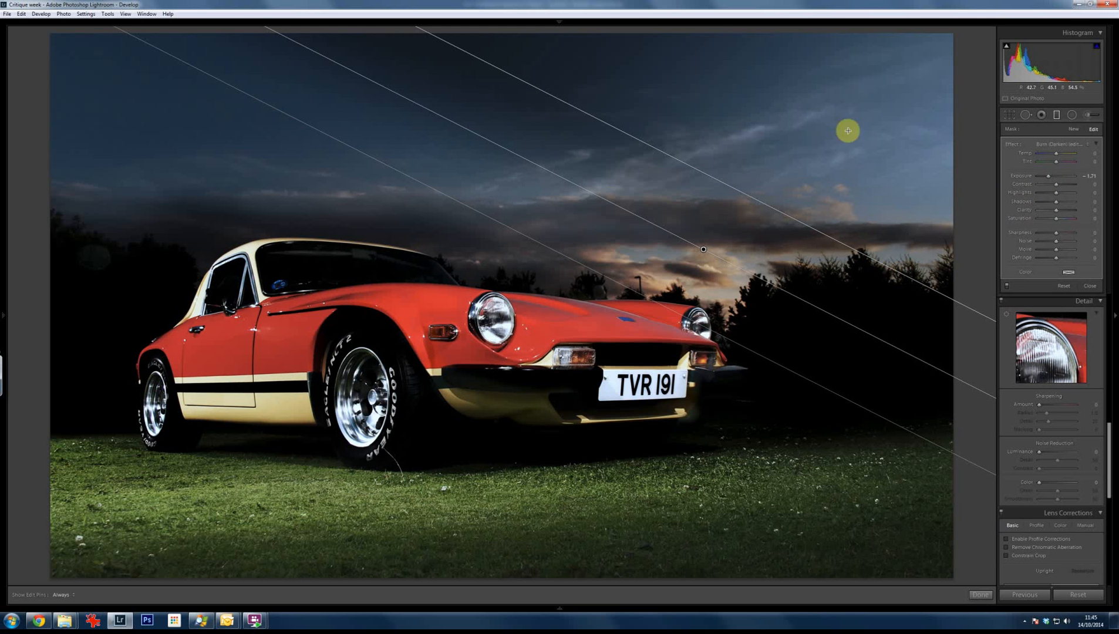
{"action": "left_click", "coordinate": [980, 595]}
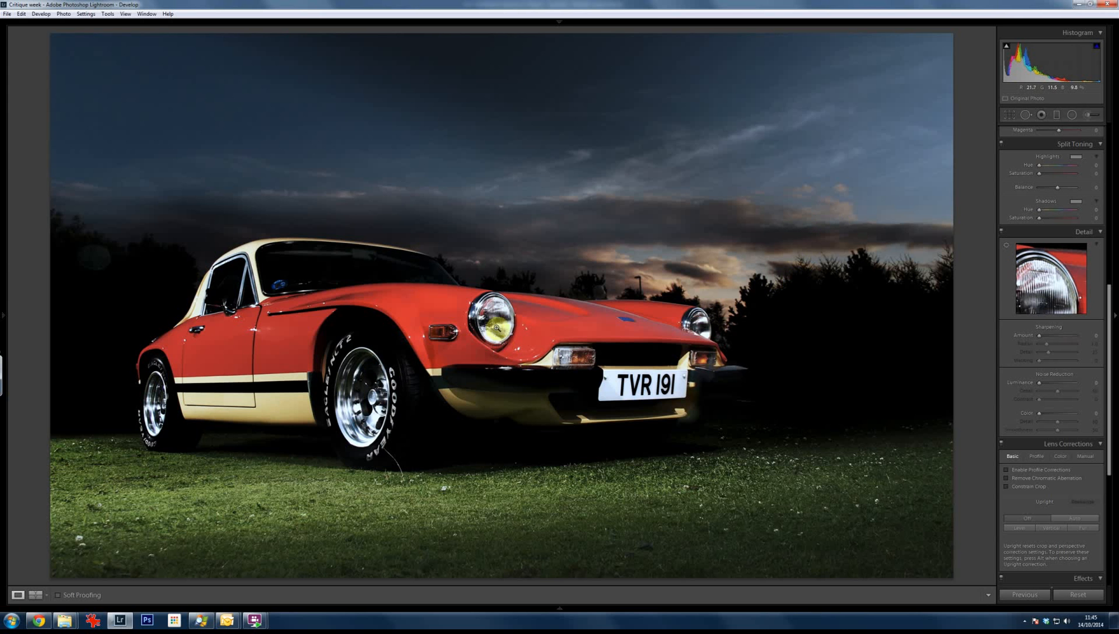
Inspect the car's front up close and add a dark Highlight Priority post-crop vignette with a lower midpoint and higher feather
{"action": "left_click", "coordinate": [500, 356]}
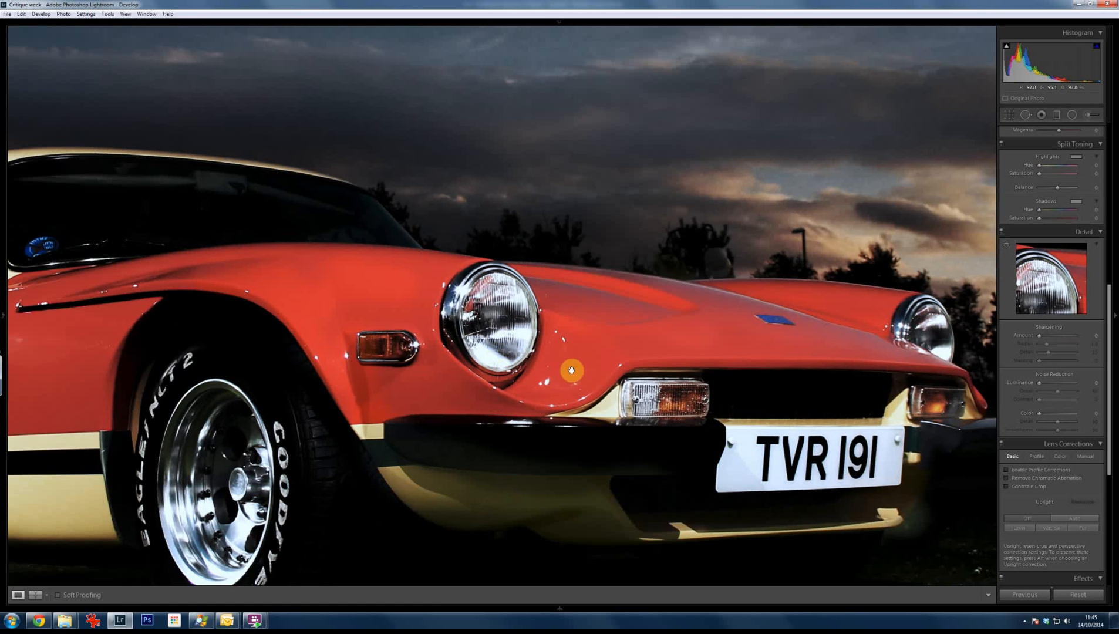
{"action": "left_click", "coordinate": [741, 246]}
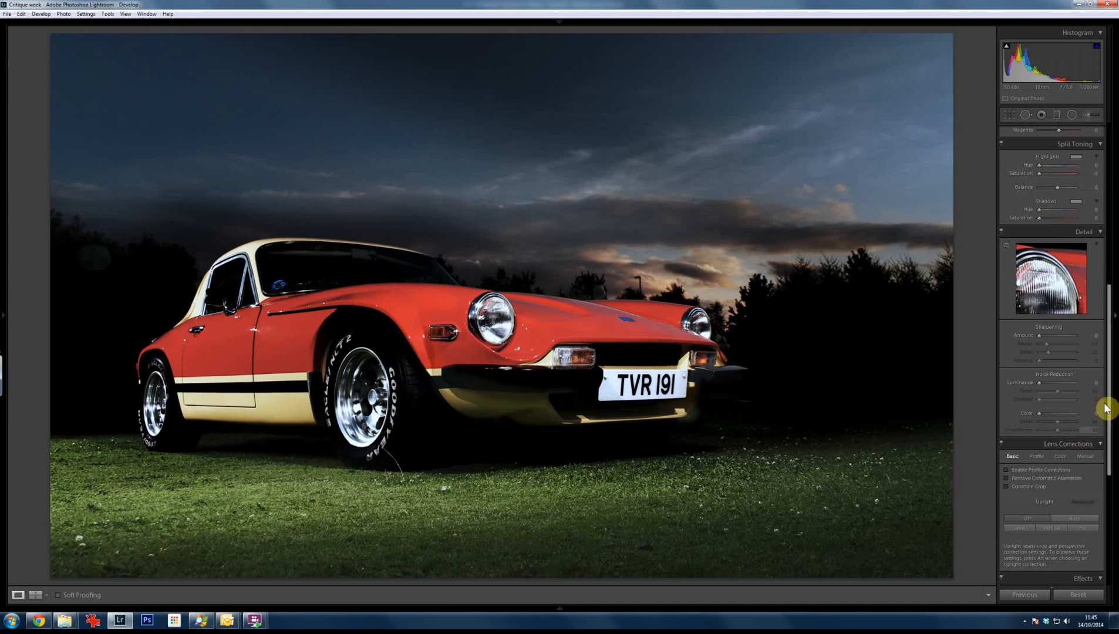
{"action": "scroll", "coordinate": [1099, 520], "scroll_direction": "down", "scroll_amount": 3}
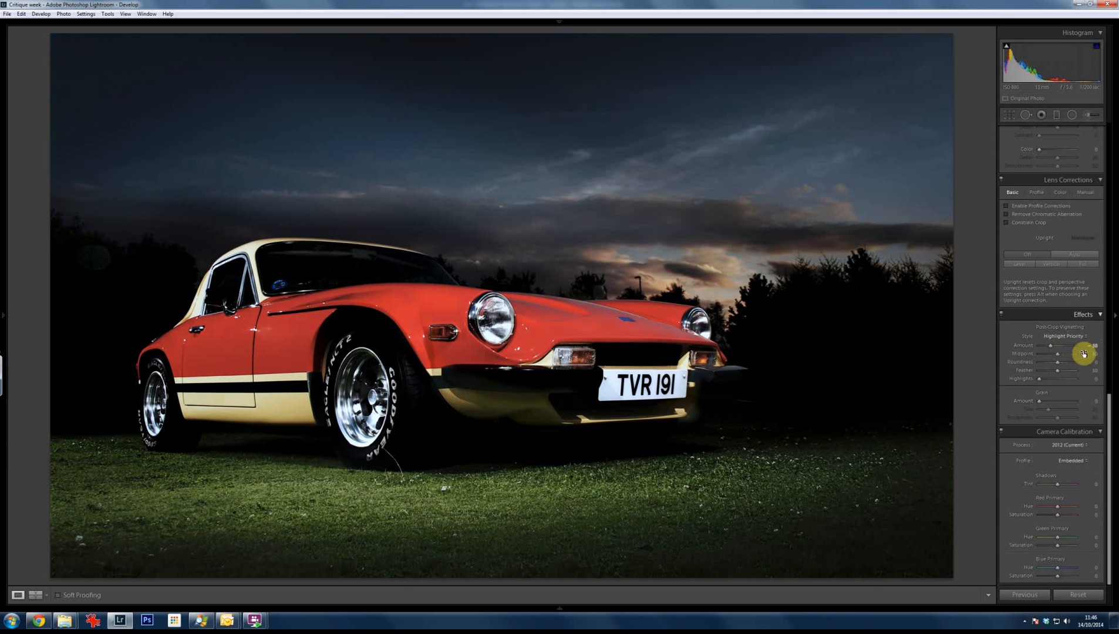
{"action": "left_click_drag", "start_coordinate": [1053, 352], "coordinate": [1049, 353]}
{"action": "left_click_drag", "start_coordinate": [1057, 370], "coordinate": [1073, 370]}
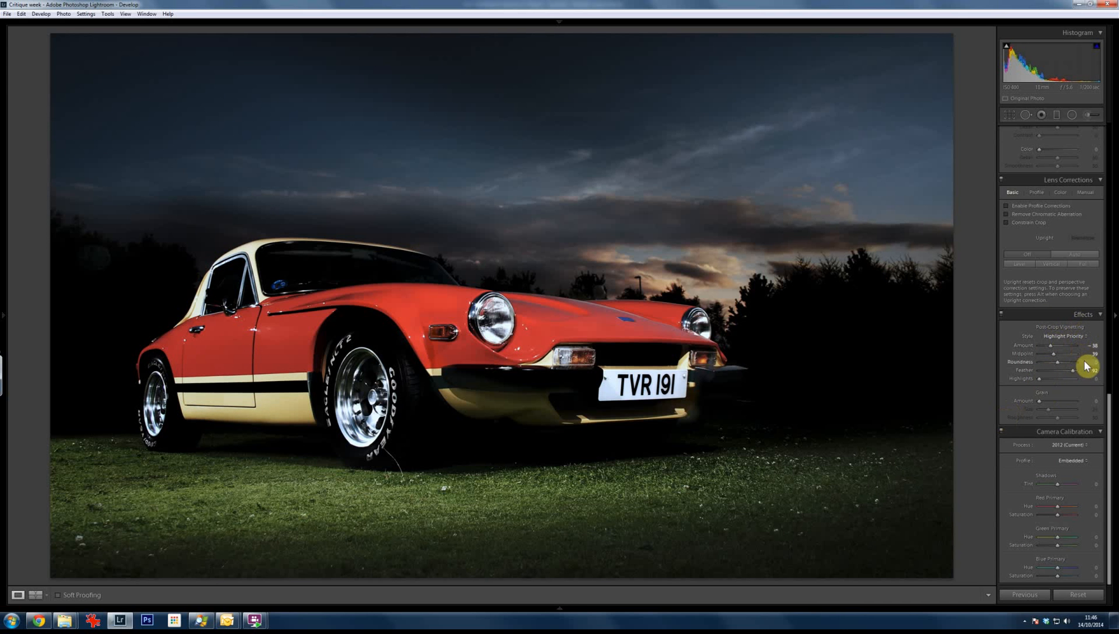
Brighten the red bodywork tones with the targeted adjustment of the tone curve
{"action": "left_click_drag", "start_coordinate": [1109, 413], "coordinate": [1110, 147]}
{"action": "left_click", "coordinate": [1005, 301]}
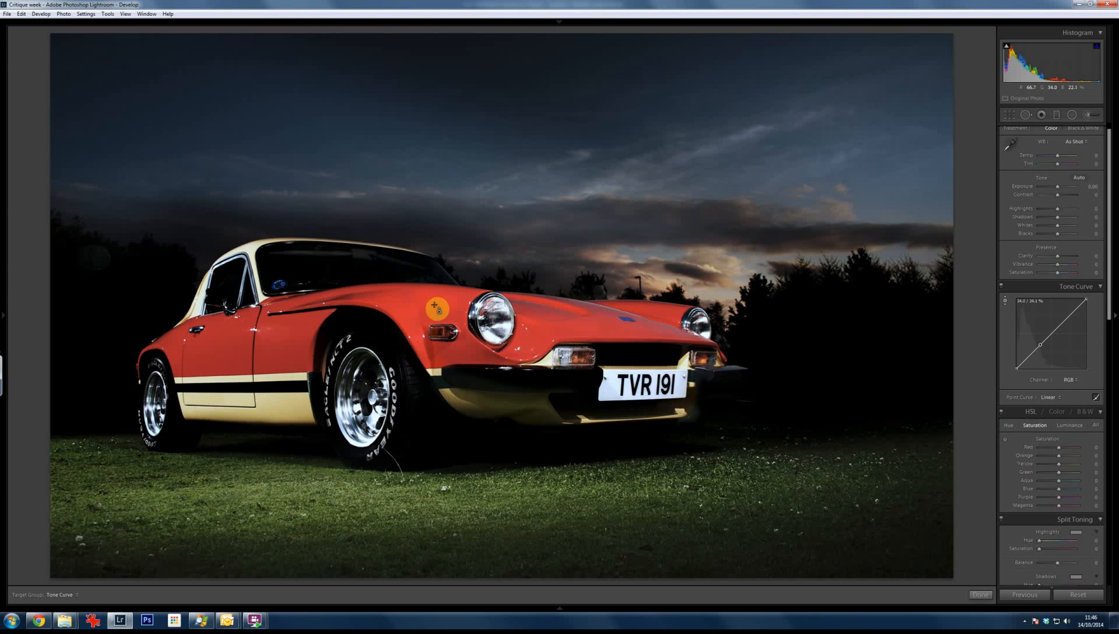
{"action": "left_click_drag", "start_coordinate": [558, 320], "coordinate": [558, 307]}
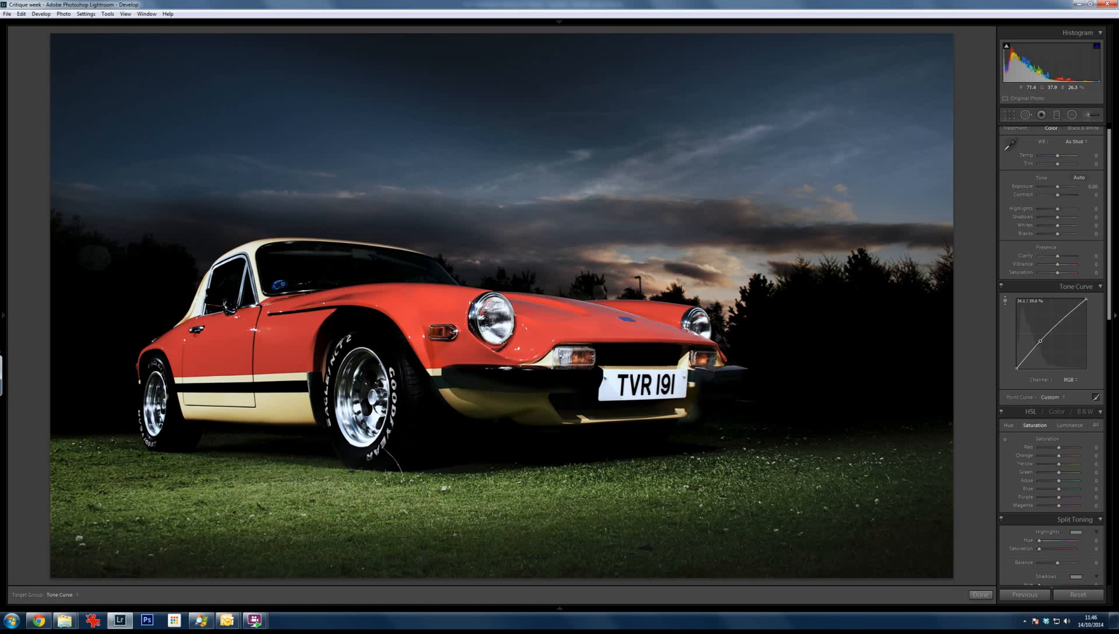
{"action": "left_click_drag", "start_coordinate": [435, 310], "coordinate": [434, 305]}
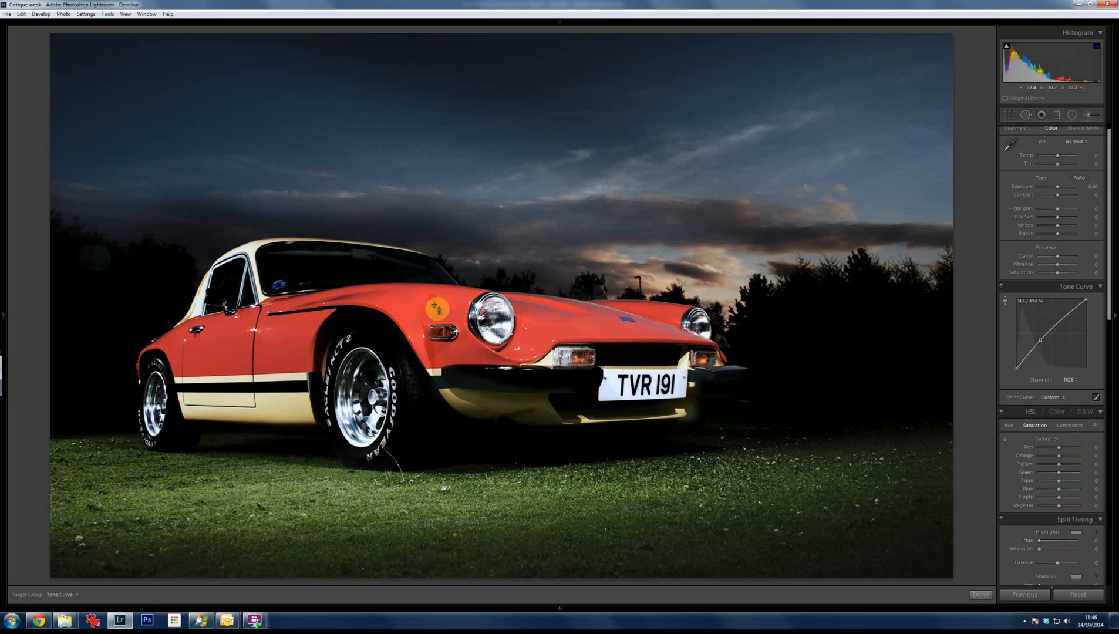
Set the car photo's Vibrance to +50, Shadows to +7 and Contrast to +36
{"action": "left_click", "coordinate": [1066, 264]}
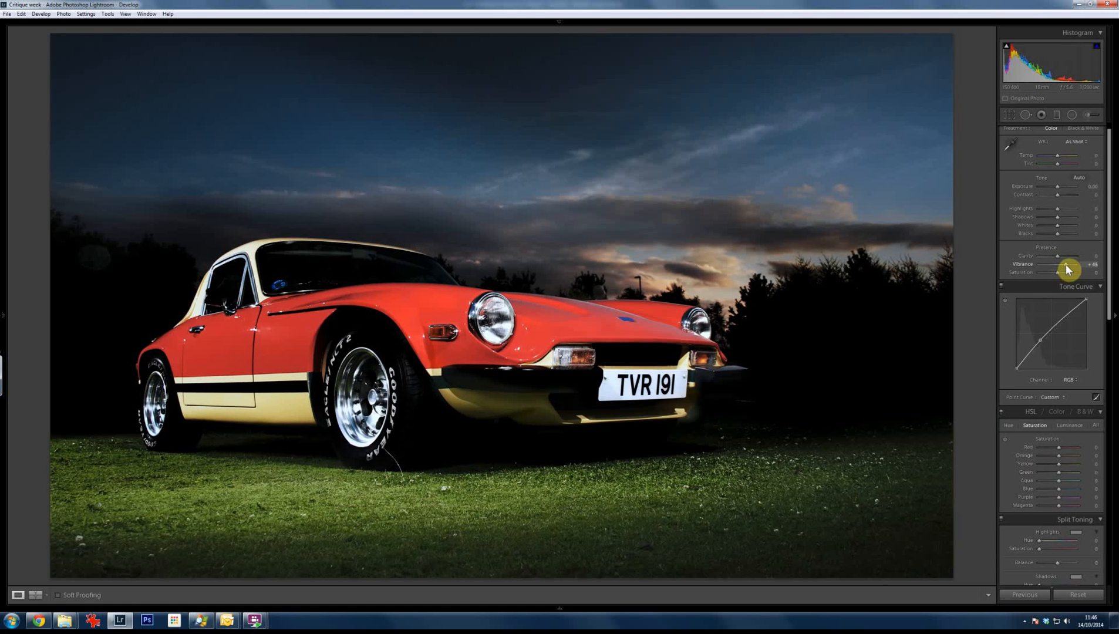
{"action": "left_click_drag", "start_coordinate": [1067, 264], "coordinate": [1068, 264]}
{"action": "left_click_drag", "start_coordinate": [1067, 221], "coordinate": [1062, 210]}
{"action": "type", "text": "36"}
{"action": "key", "text": "Return"}
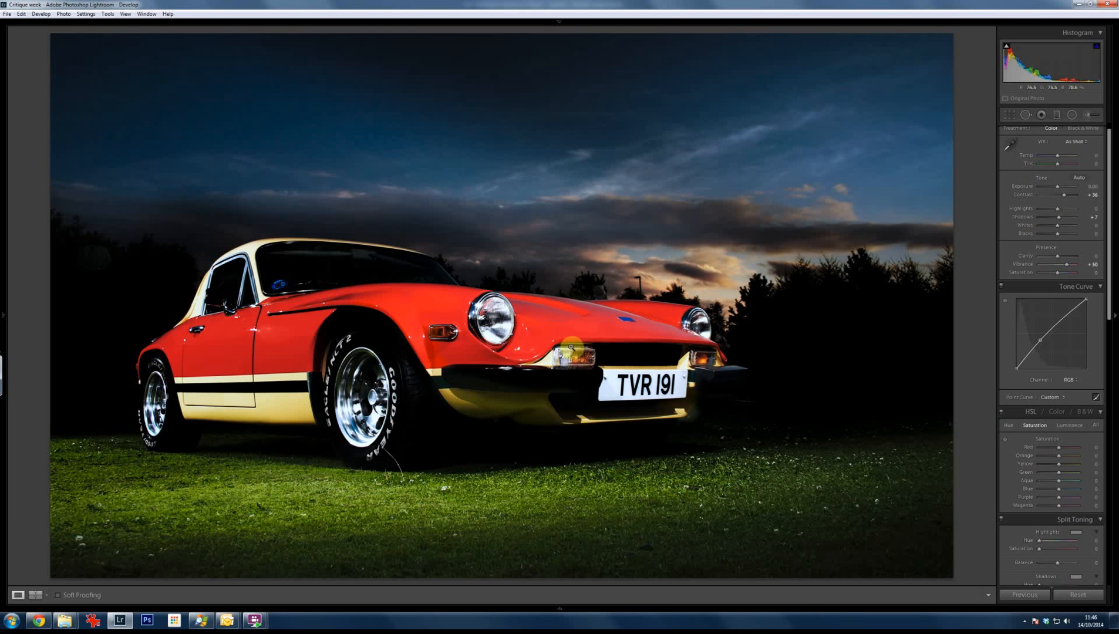
Go to the sunset motorcycle photo, inspect its engine area up close and set Highlights to -14
{"action": "left_click", "coordinate": [658, 298]}
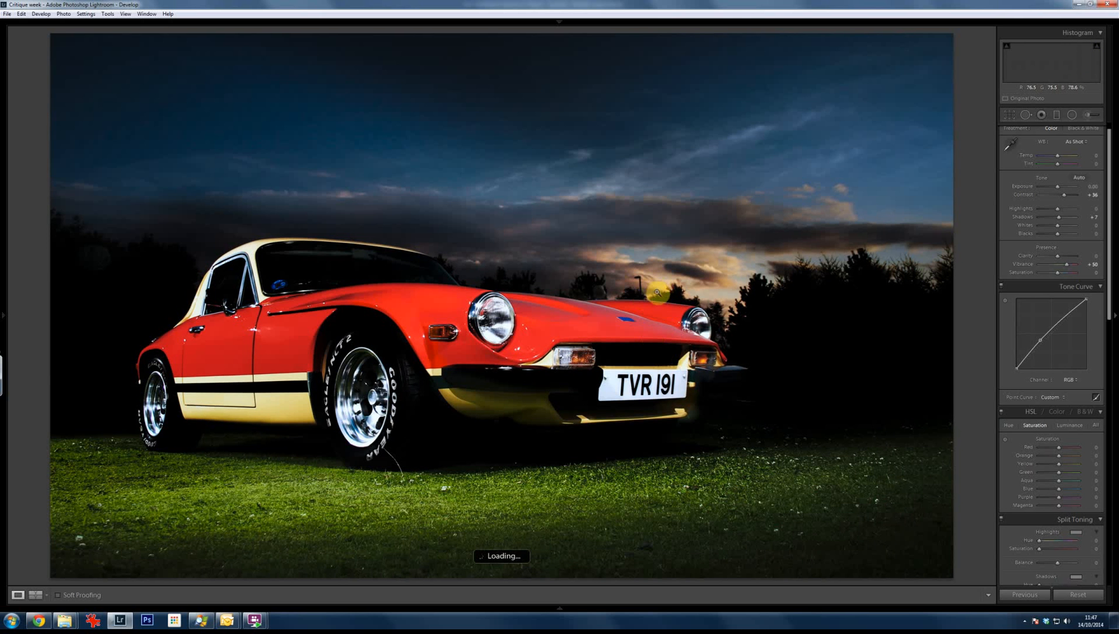
{"action": "key", "text": "Right"}
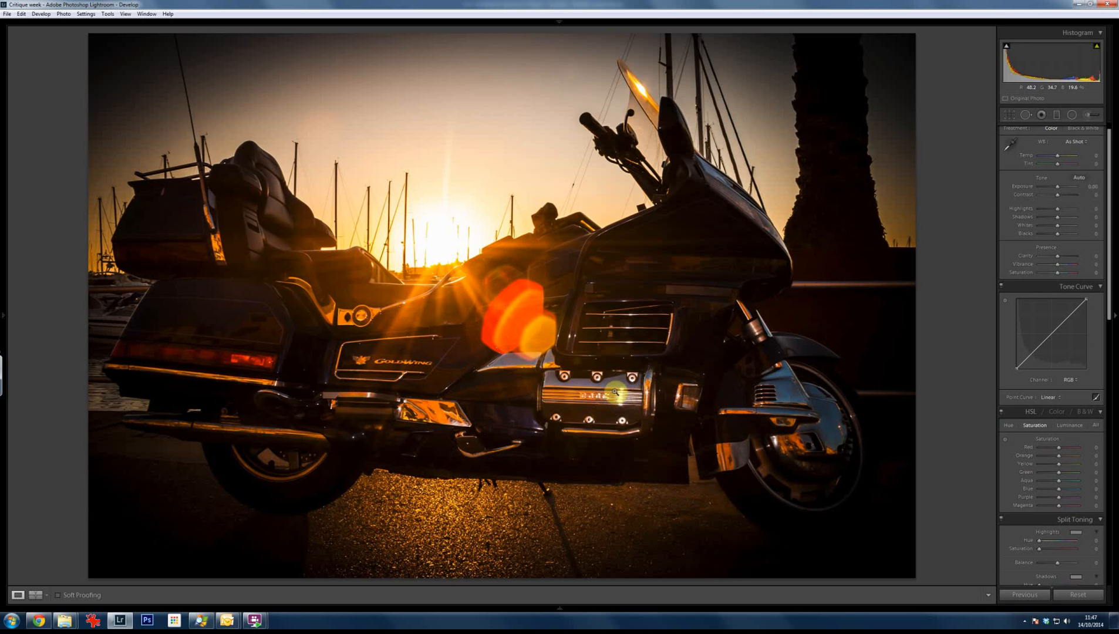
{"action": "left_click", "coordinate": [645, 490]}
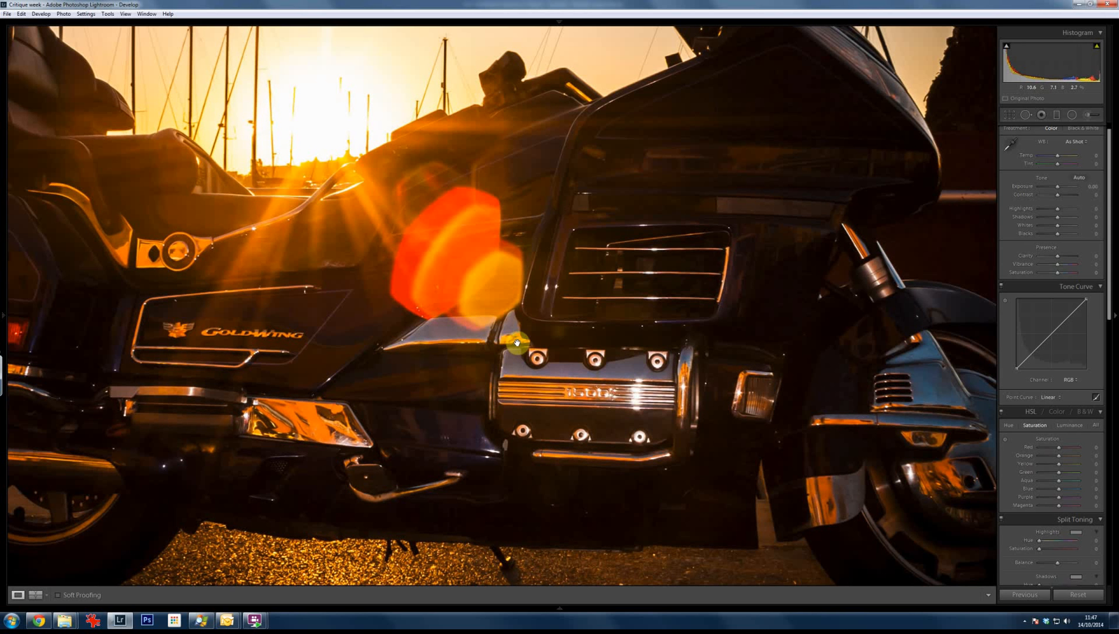
{"action": "left_click", "coordinate": [540, 359]}
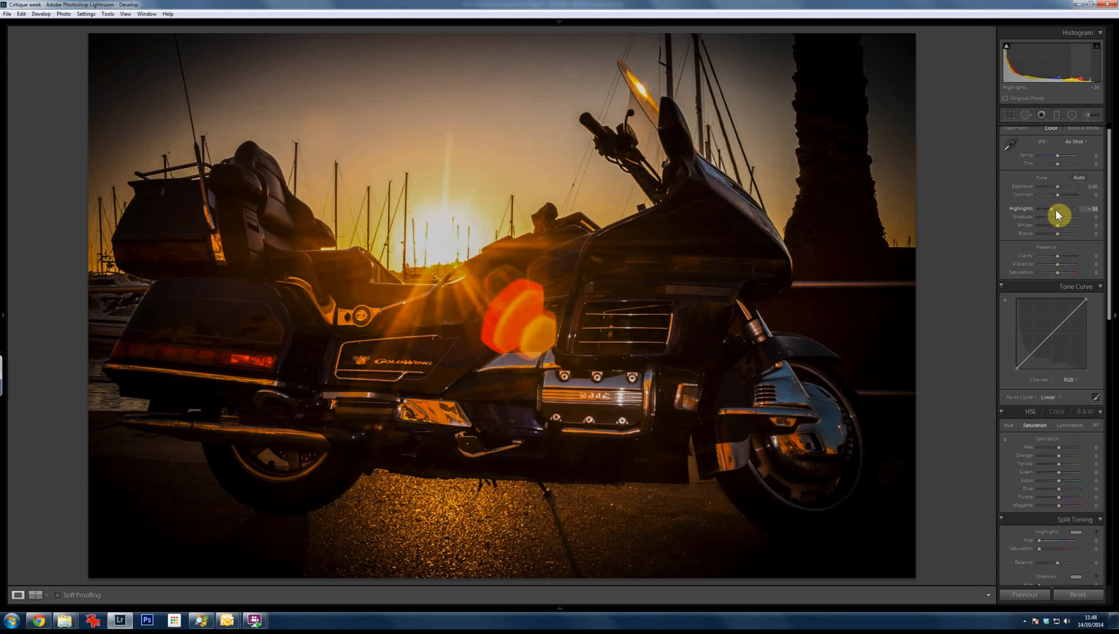
{"action": "left_click_drag", "start_coordinate": [1058, 215], "coordinate": [1060, 216]}
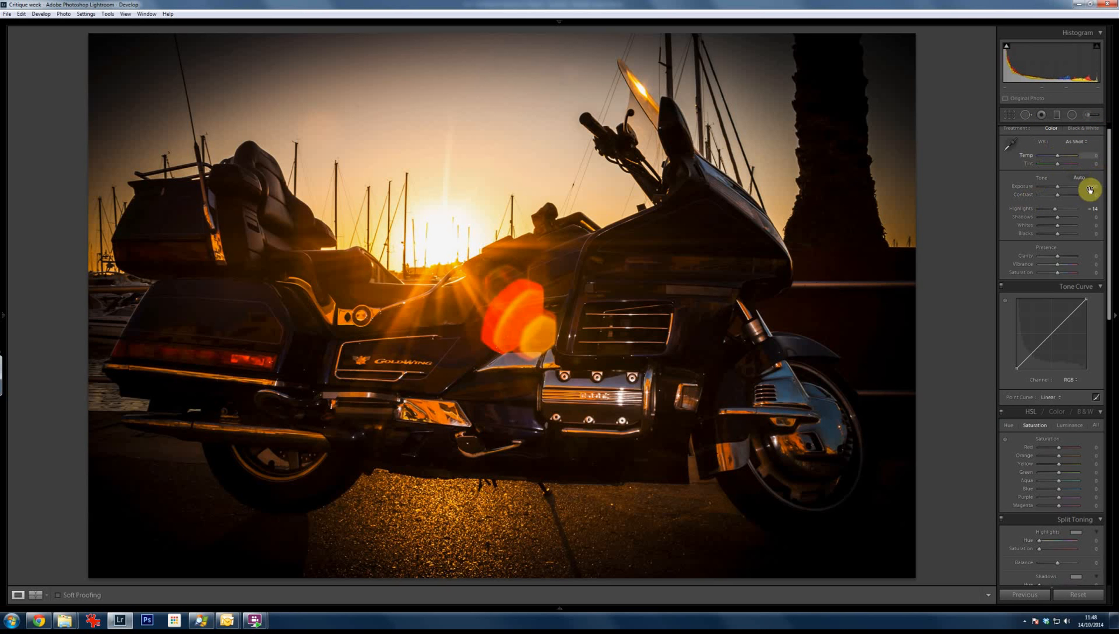
Paint an adjustment brush with the Highlights effect, size 17, over the motorcycle's bodywork and chrome, with the edit pins hidden
{"action": "left_click", "coordinate": [1088, 117]}
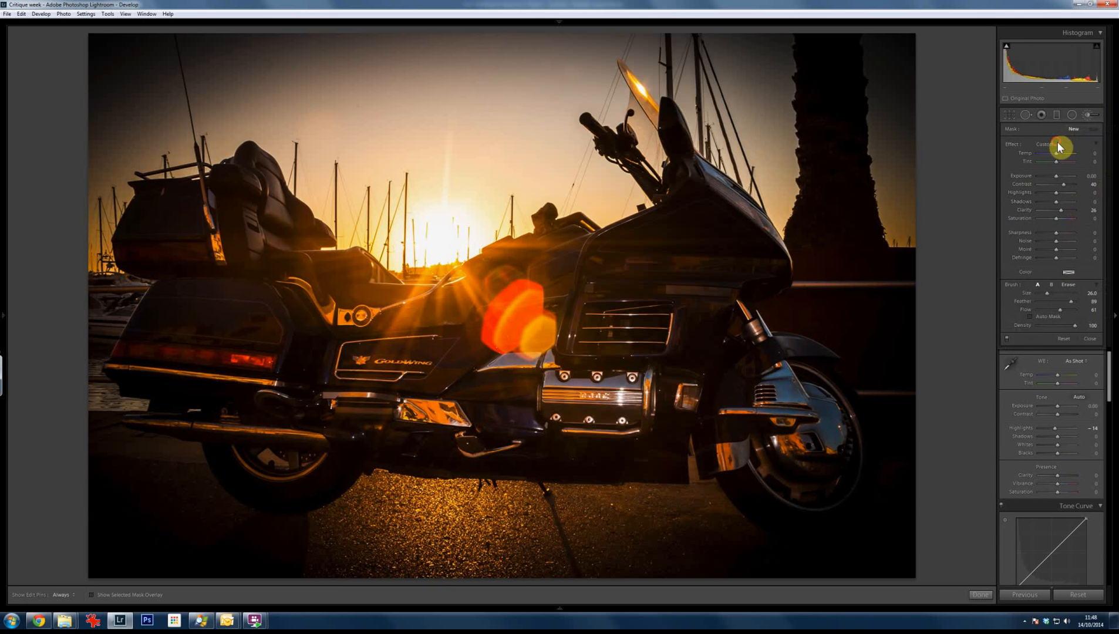
{"action": "left_click", "coordinate": [1058, 145]}
{"action": "left_click", "coordinate": [1033, 207]}
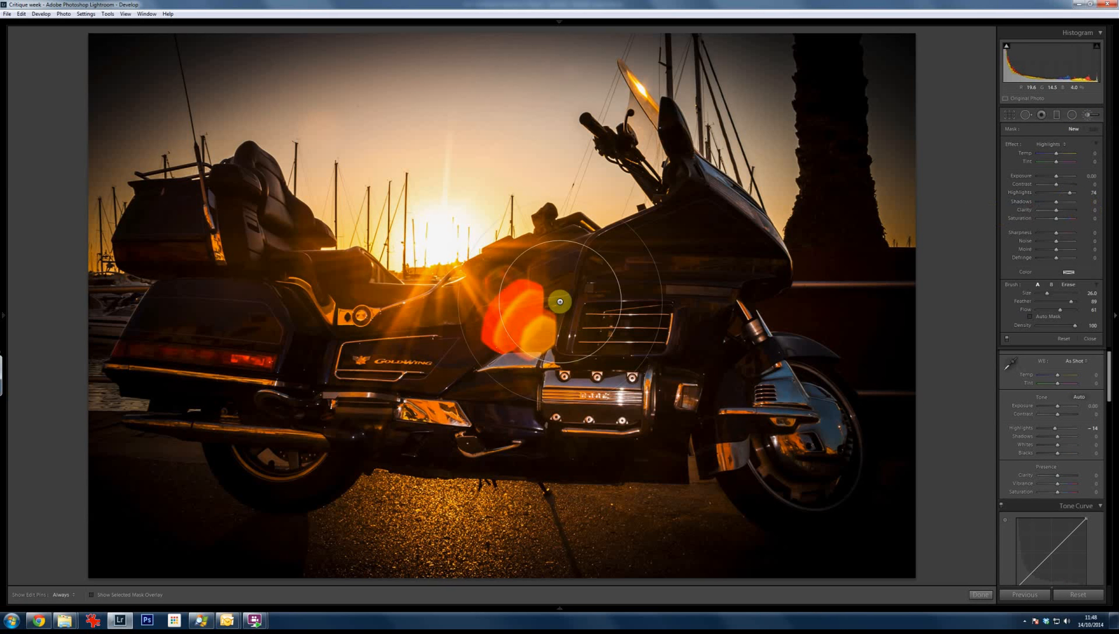
{"action": "scroll", "coordinate": [599, 345], "scroll_direction": "down", "scroll_amount": 2}
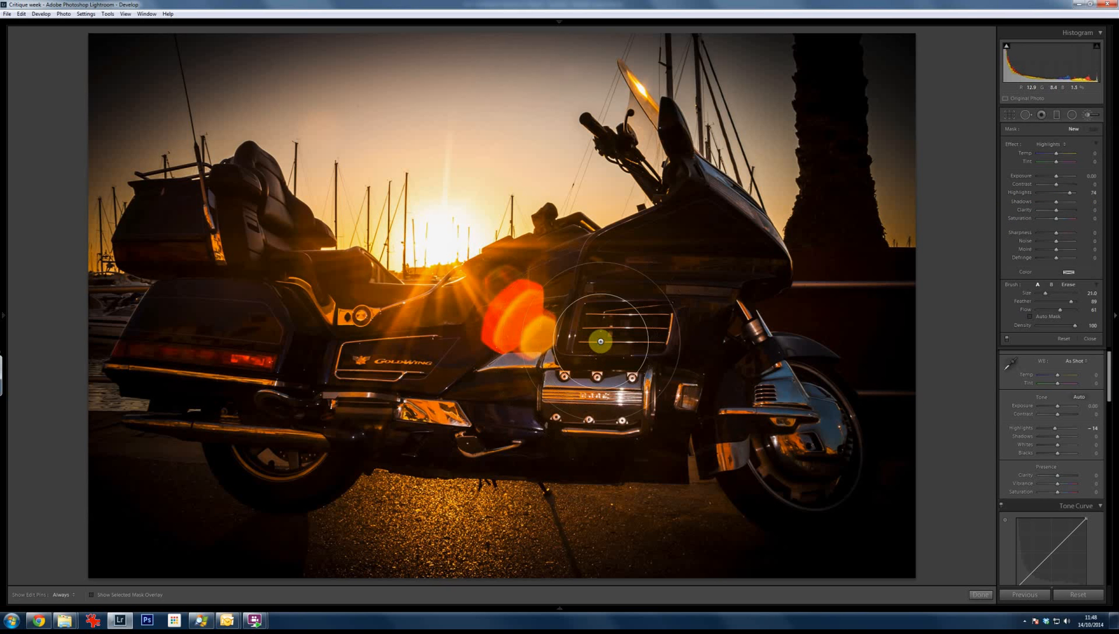
{"action": "key", "text": "h"}
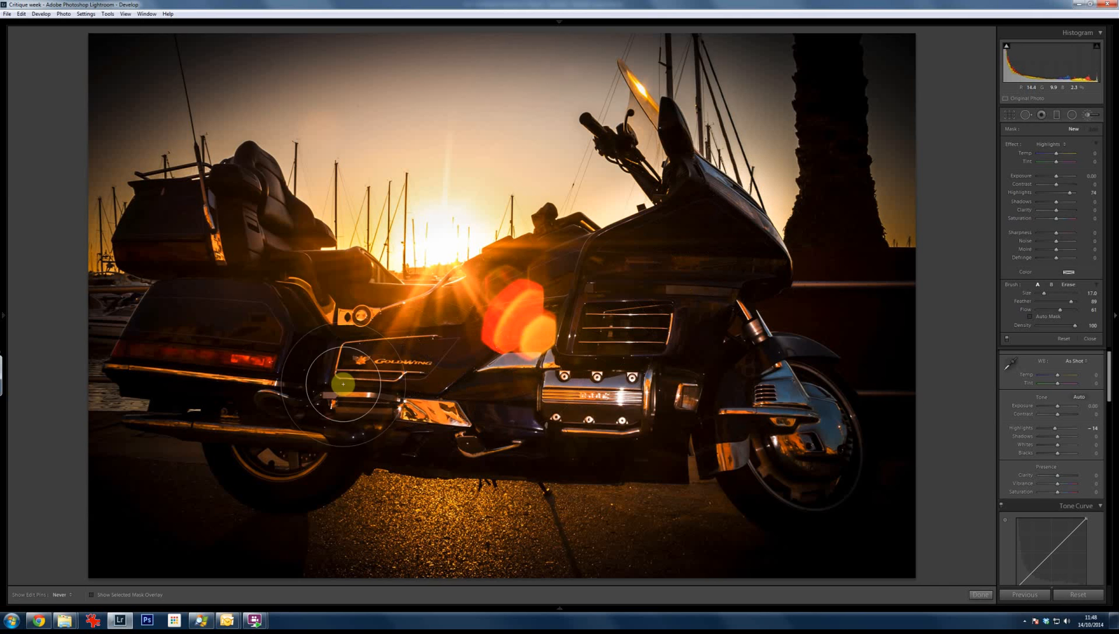
{"action": "mouse_move", "coordinate": [260, 411]}
{"action": "left_mouse_down"}
{"action": "mouse_move", "coordinate": [227, 370]}
{"action": "mouse_move", "coordinate": [173, 341]}
{"action": "mouse_move", "coordinate": [313, 313]}
{"action": "left_mouse_up"}
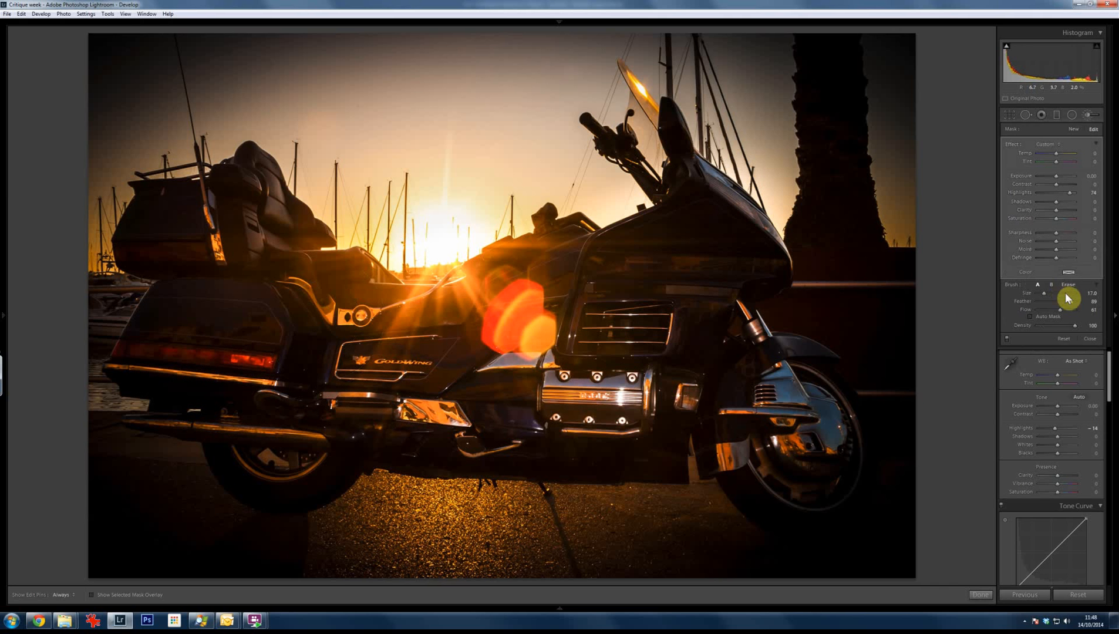
Set the motorcycle brush's Highlights to 100 and Clarity to 40, and finish the brush adjustment
{"action": "left_click", "coordinate": [1073, 196]}
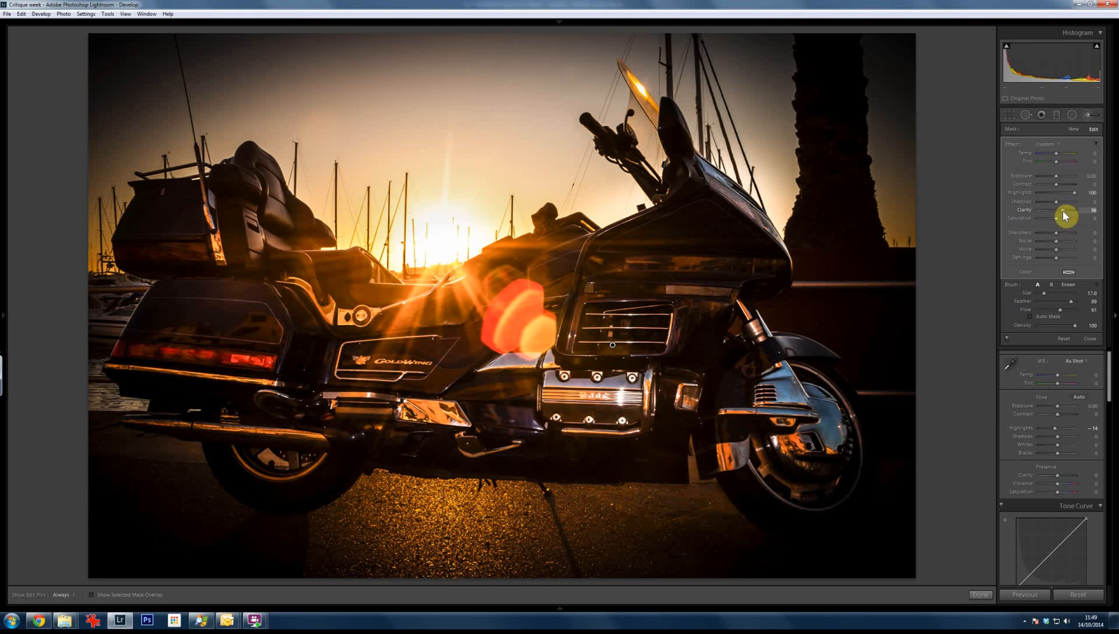
{"action": "left_click_drag", "start_coordinate": [1066, 216], "coordinate": [1064, 217]}
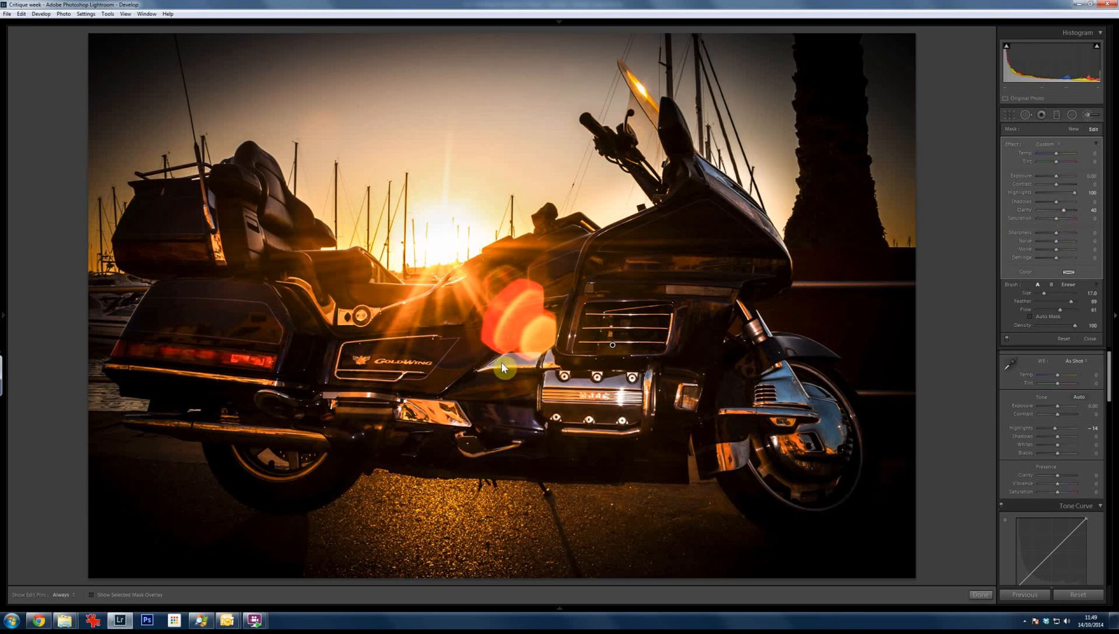
{"action": "left_click", "coordinate": [1066, 241]}
{"action": "left_click", "coordinate": [981, 595]}
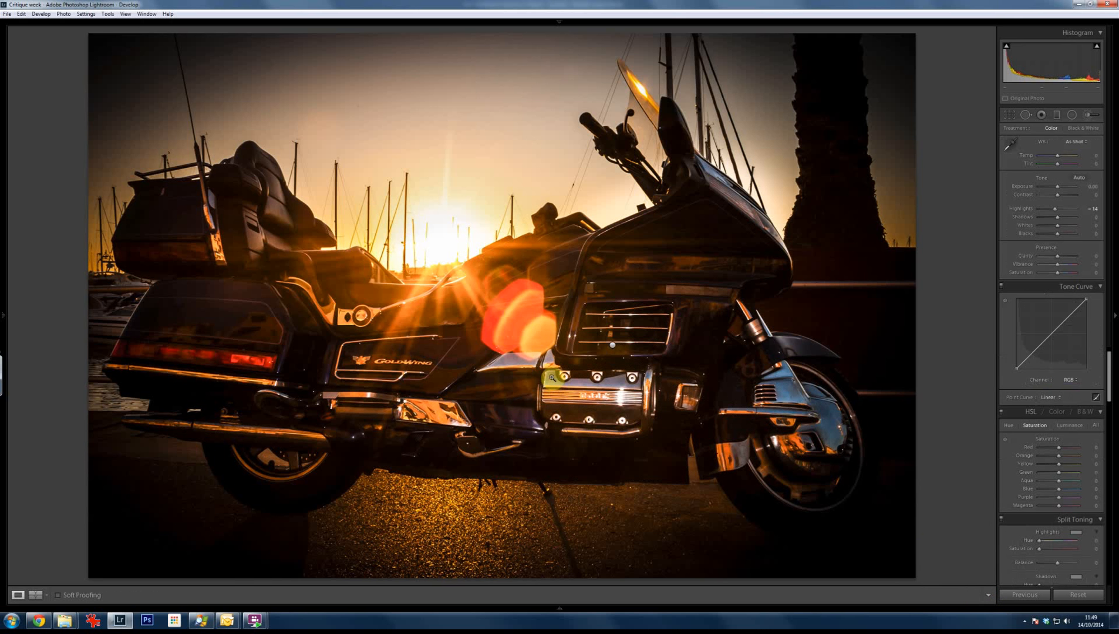
Inspect the motorcycle's engine and lens flare up close and compare the photo's before and after versions one above the other
{"action": "left_click", "coordinate": [532, 425]}
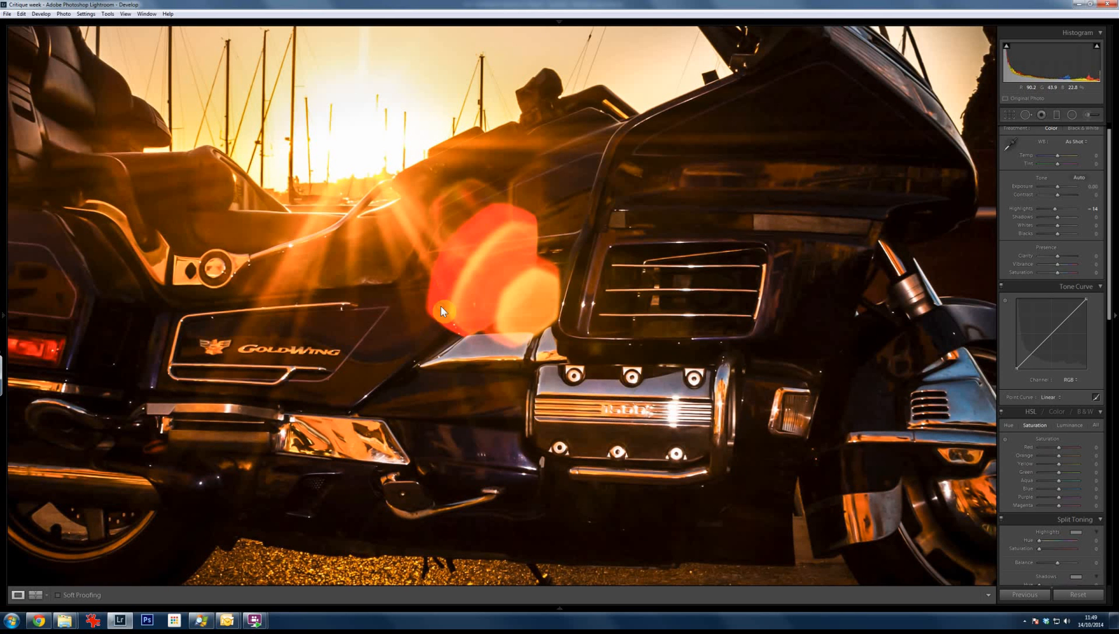
{"action": "left_click", "coordinate": [435, 322]}
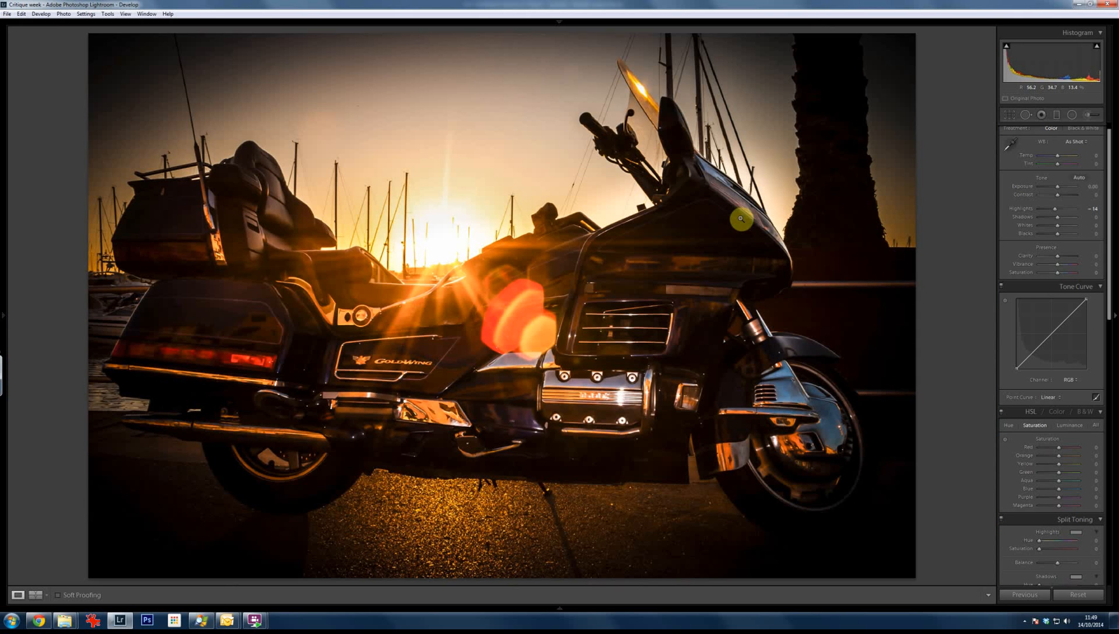
{"action": "left_click", "coordinate": [35, 595]}
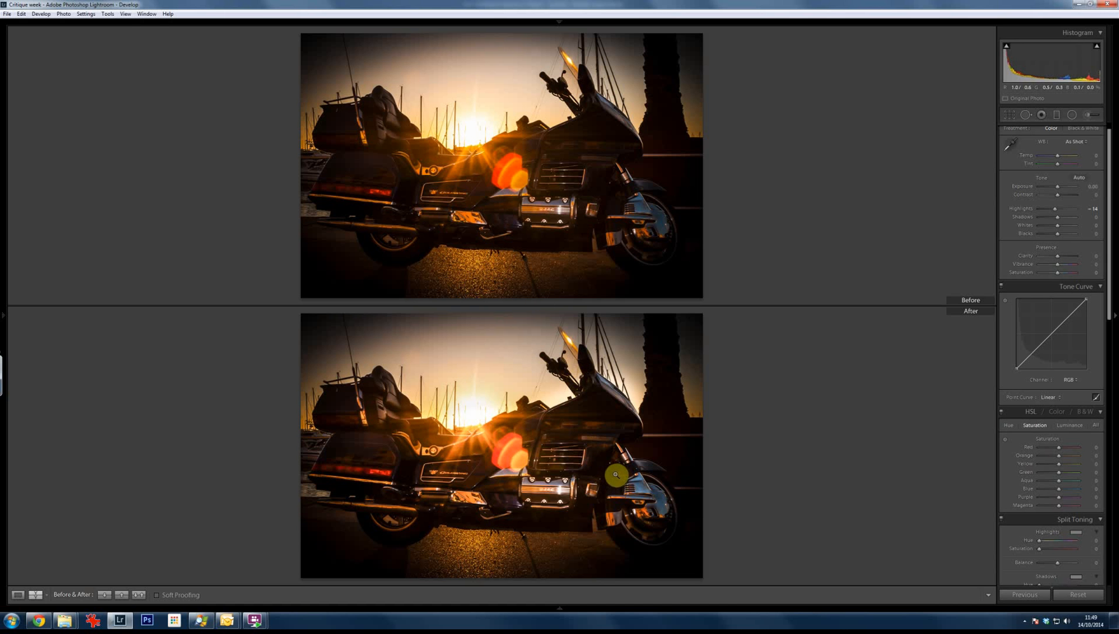
Go to the church interior photo and show it alone in the single-image view
{"action": "left_click", "coordinate": [560, 609]}
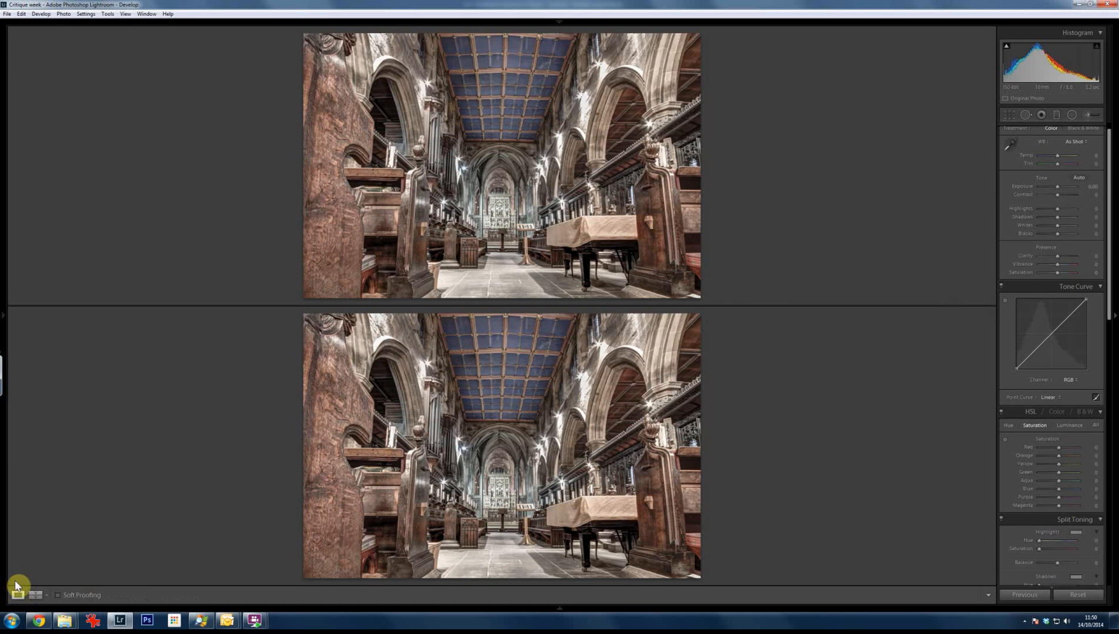
{"action": "left_click", "coordinate": [19, 596]}
{"action": "mouse_move", "coordinate": [5, 528]}
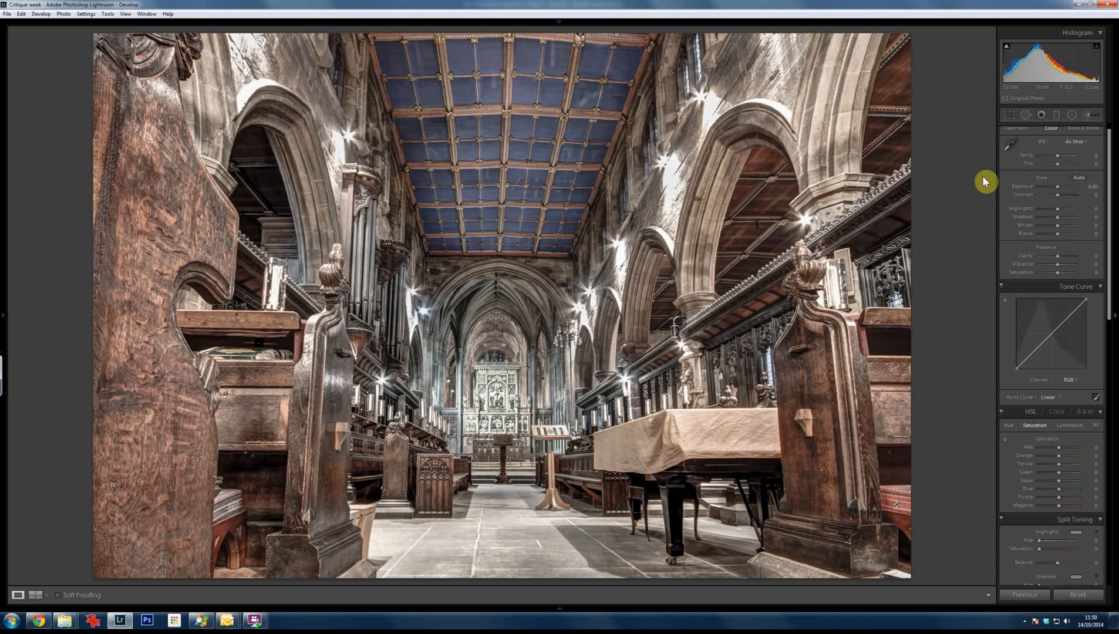
Try to straighten the church photo to an angle of -0.24 with level lines across the altar steps and choir stalls
{"action": "left_click", "coordinate": [1011, 115]}
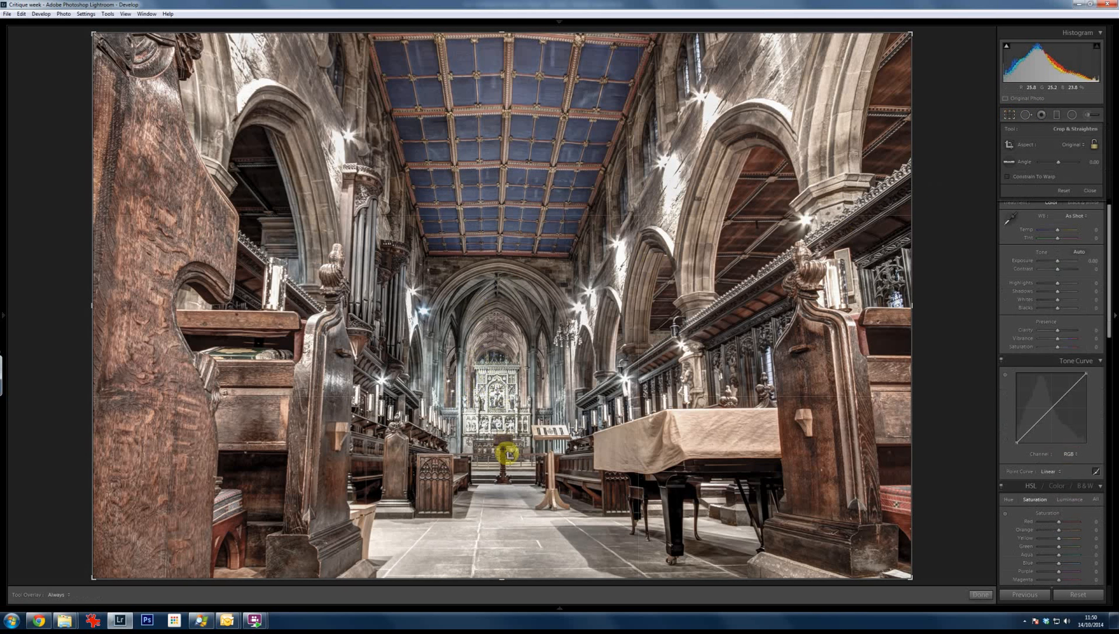
{"action": "left_click", "coordinate": [1010, 162]}
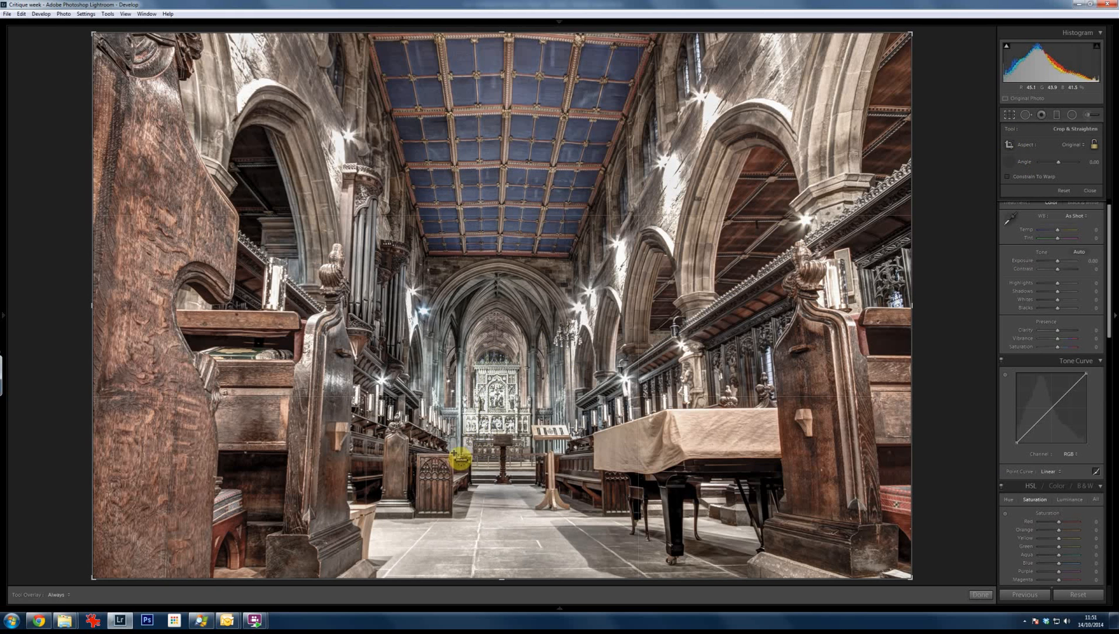
{"action": "left_click_drag", "start_coordinate": [454, 453], "coordinate": [855, 457]}
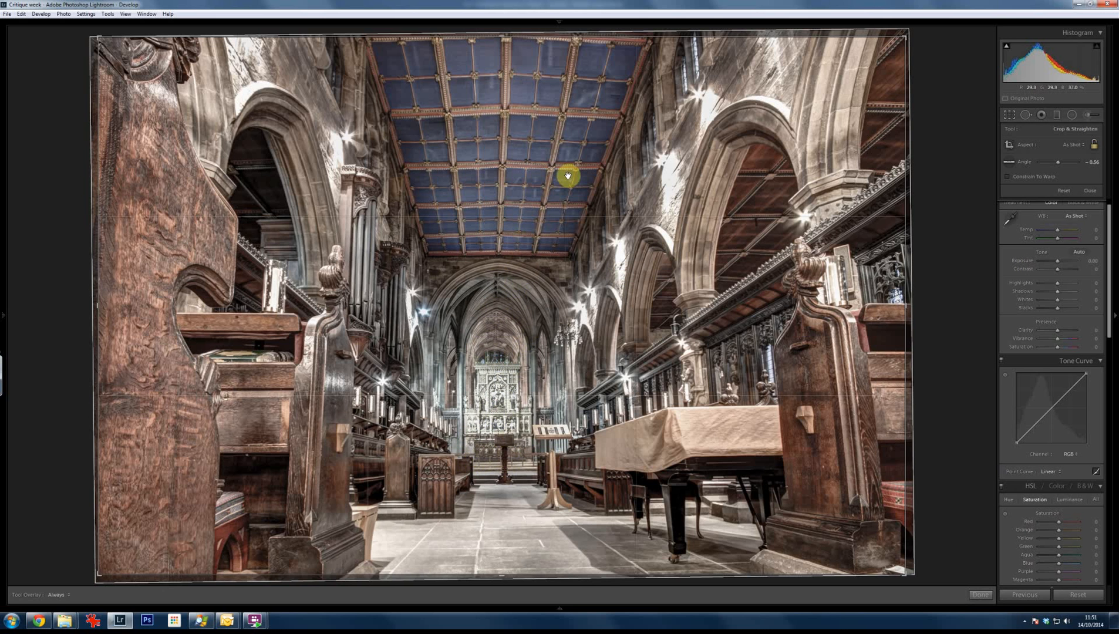
{"action": "left_click", "coordinate": [1010, 162]}
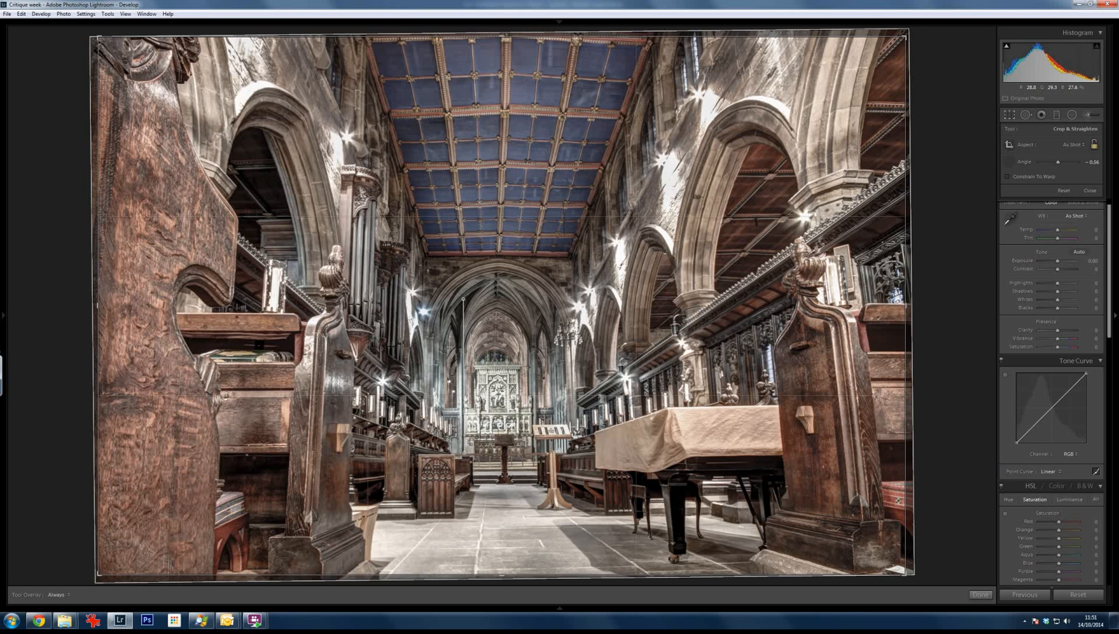
{"action": "left_click_drag", "start_coordinate": [374, 418], "coordinate": [372, 413]}
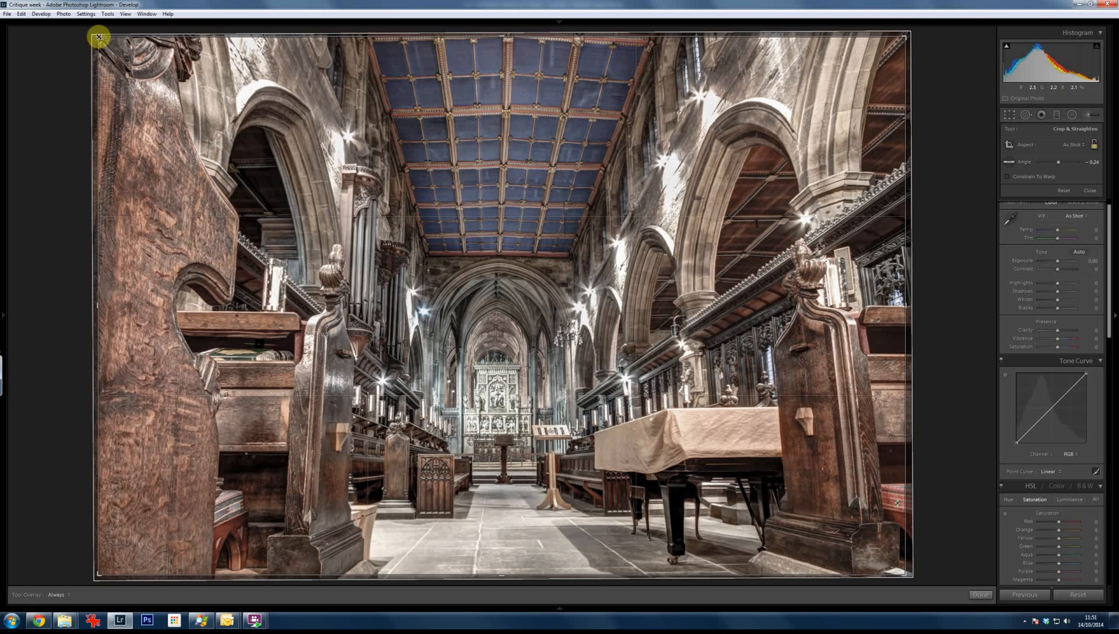
Try a tighter crop of the church photo that trims the ceiling and part of the large wooden stall end
{"action": "mouse_move", "coordinate": [121, 60]}
{"action": "left_mouse_down"}
{"action": "mouse_move", "coordinate": [144, 84]}
{"action": "mouse_move", "coordinate": [120, 78]}
{"action": "mouse_move", "coordinate": [130, 78]}
{"action": "left_mouse_up"}
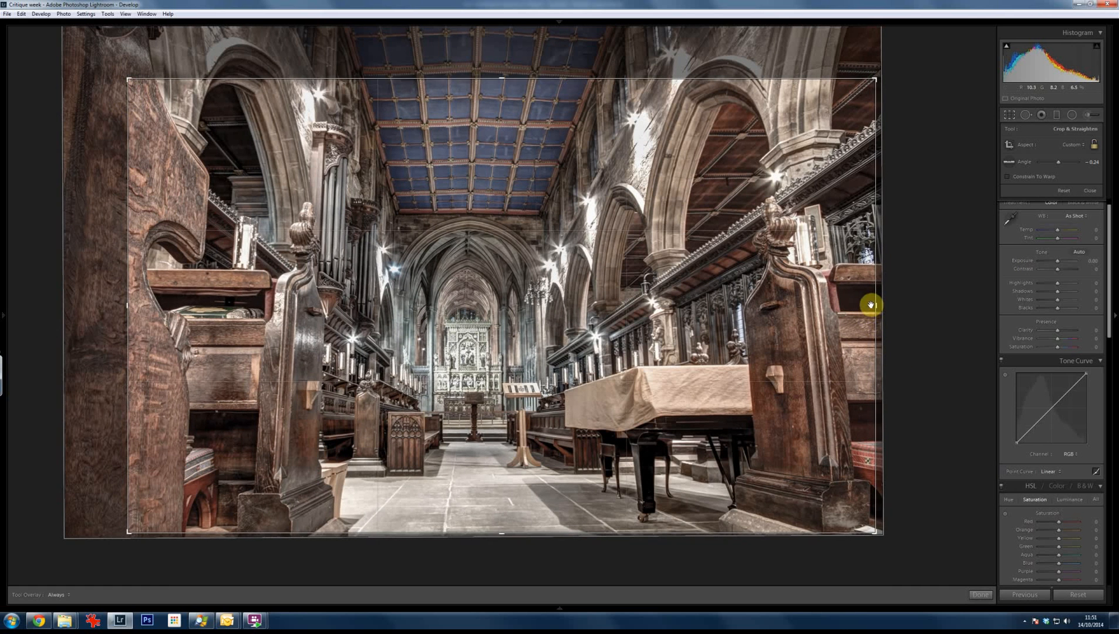
{"action": "left_click_drag", "start_coordinate": [868, 307], "coordinate": [894, 315]}
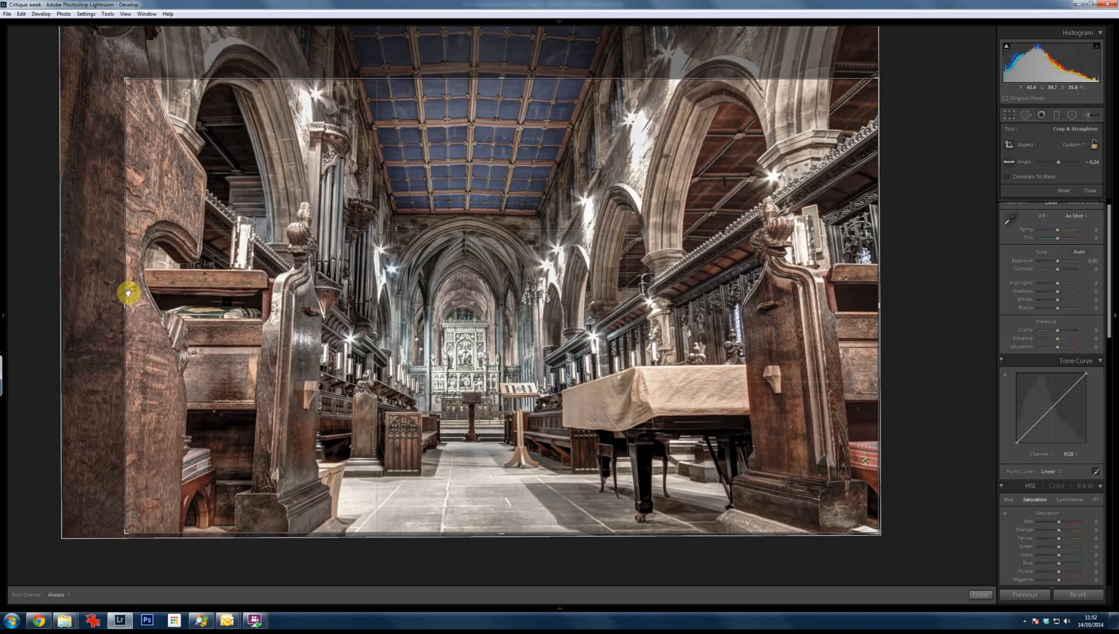
{"action": "left_click_drag", "start_coordinate": [136, 304], "coordinate": [126, 303]}
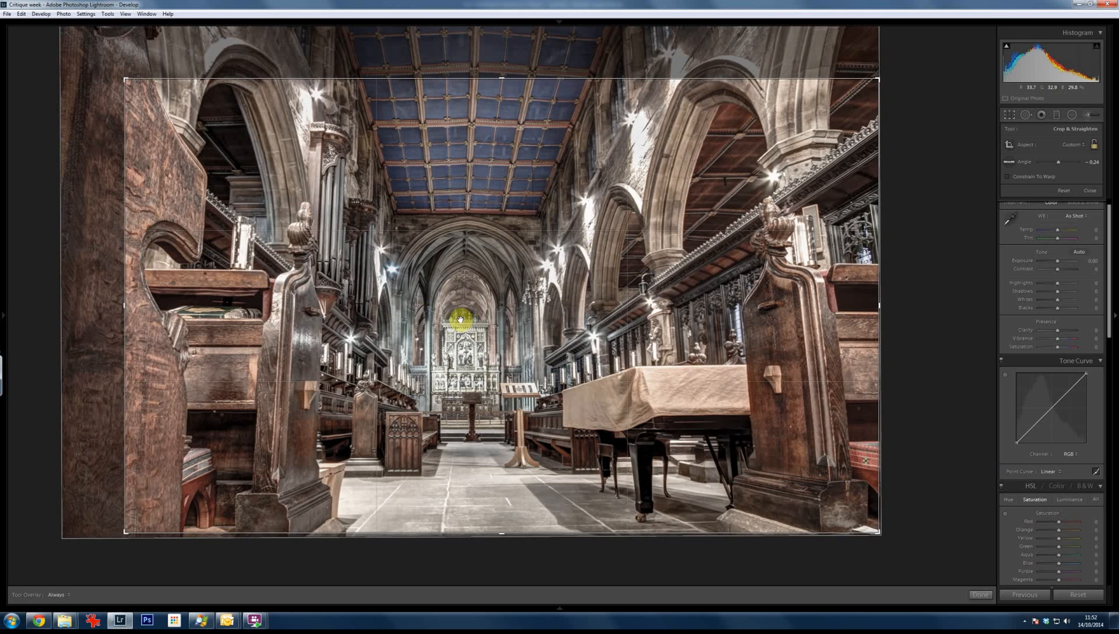
{"action": "key", "text": "Return"}
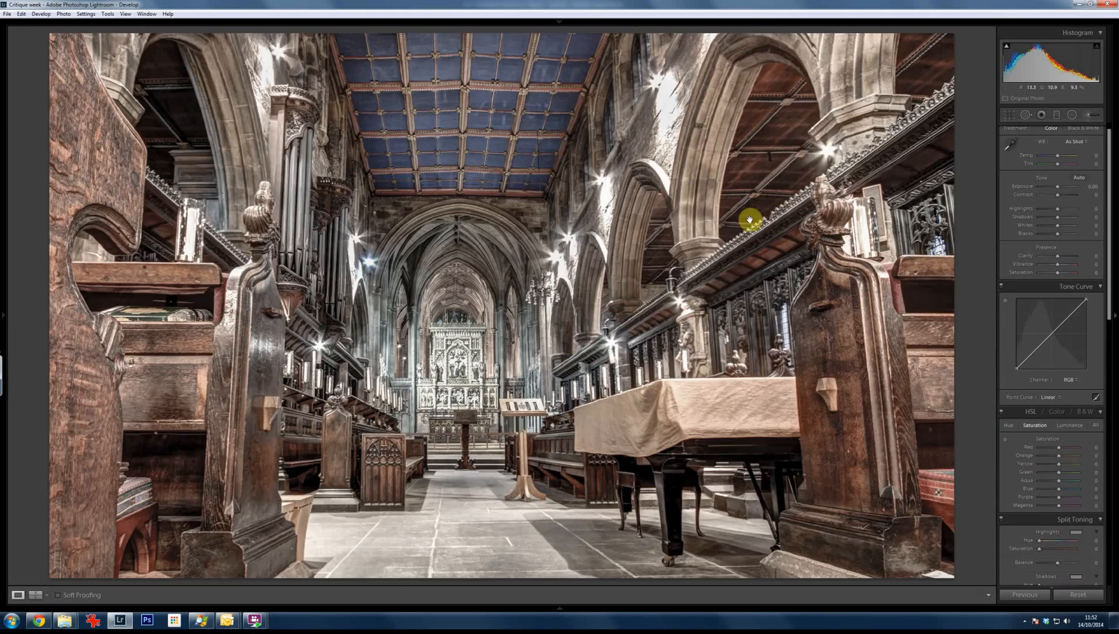
Check the arches and lights up close and revert the church photo to its imported state in the edit history
{"action": "left_click", "coordinate": [742, 228]}
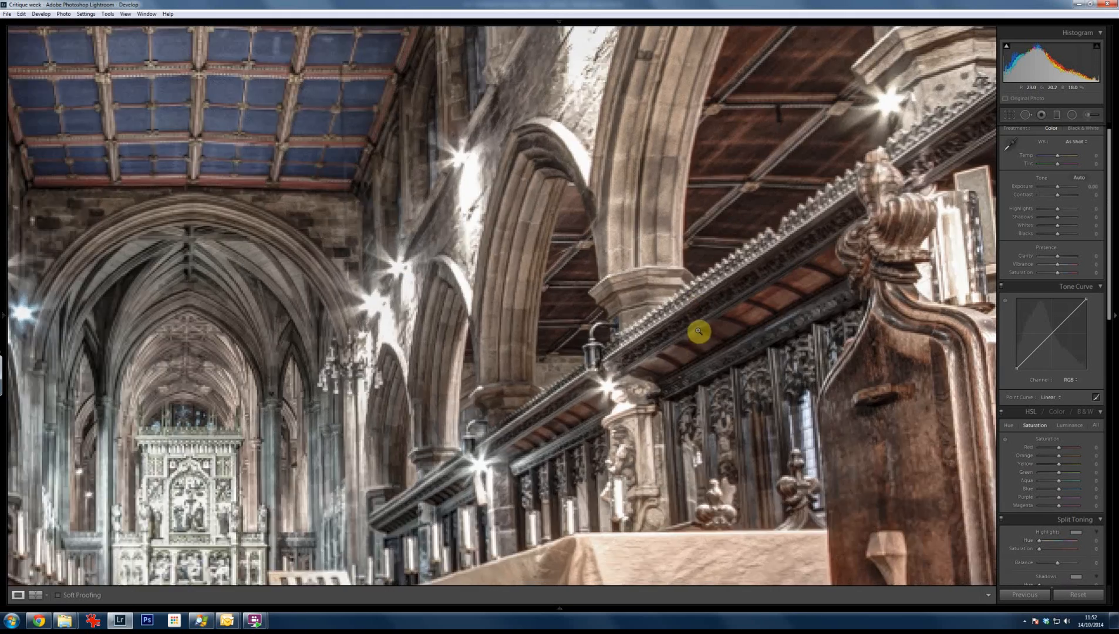
{"action": "left_click", "coordinate": [696, 327]}
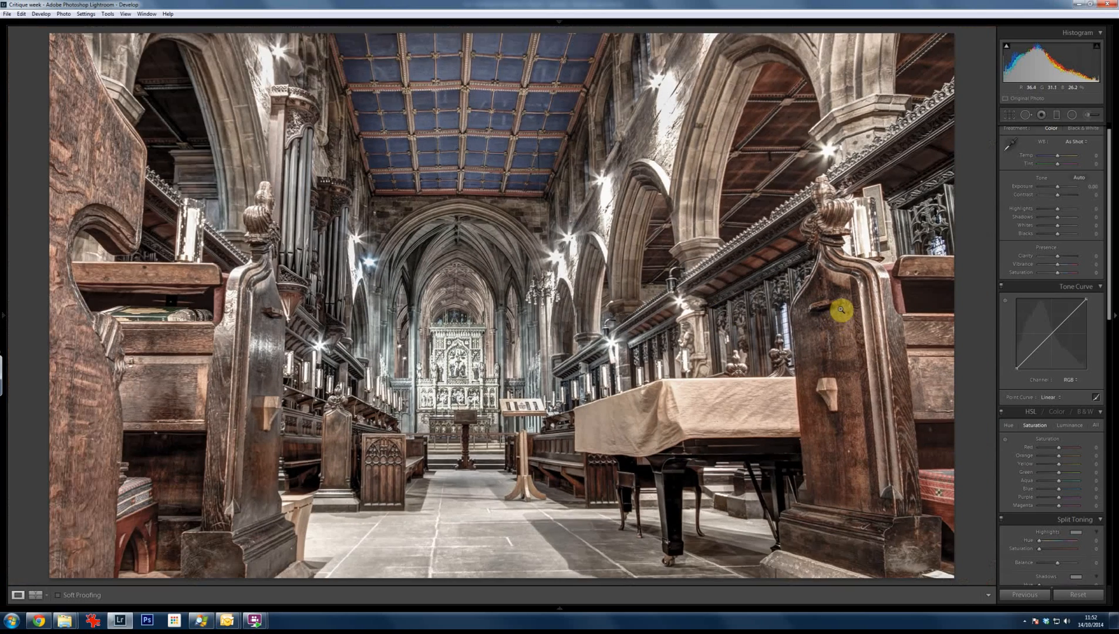
{"action": "key", "text": "ctrl+z"}
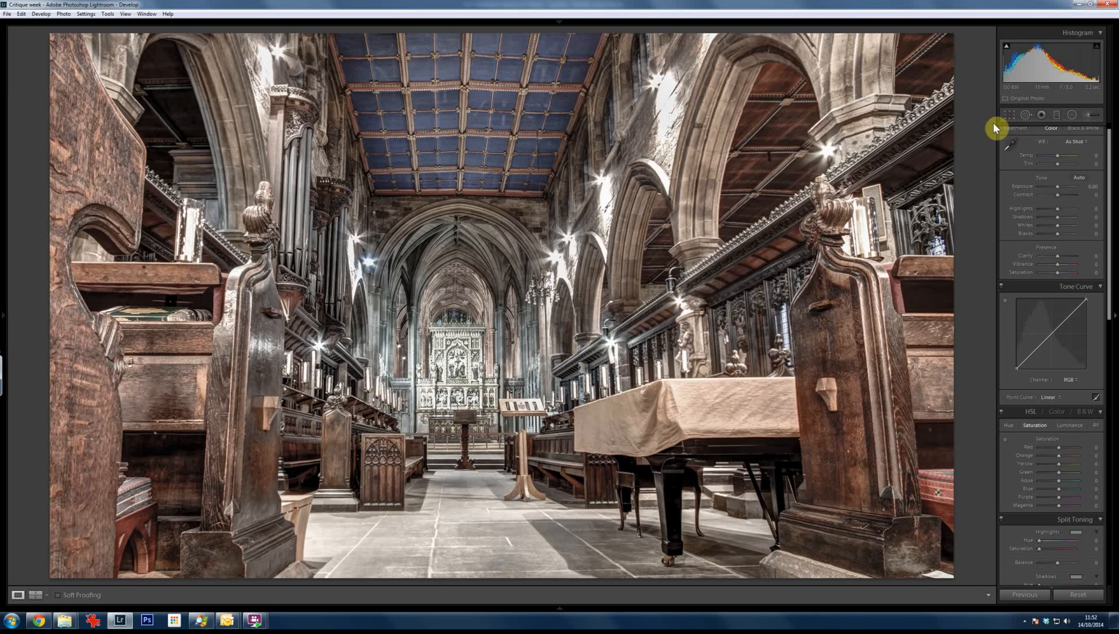
{"action": "mouse_move", "coordinate": [9, 334]}
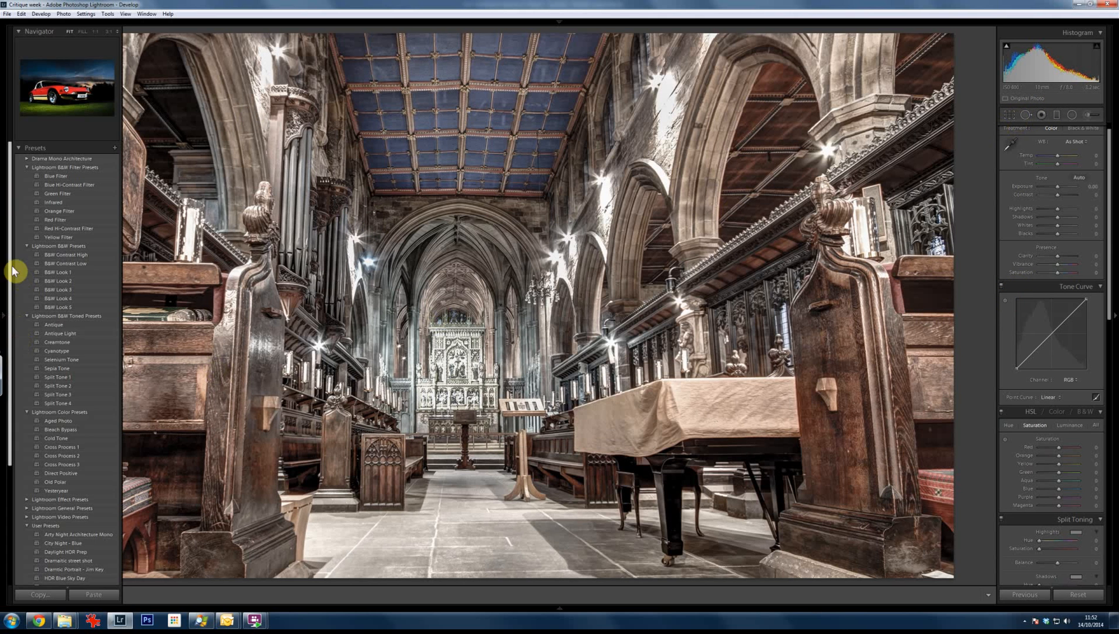
{"action": "left_click", "coordinate": [21, 152]}
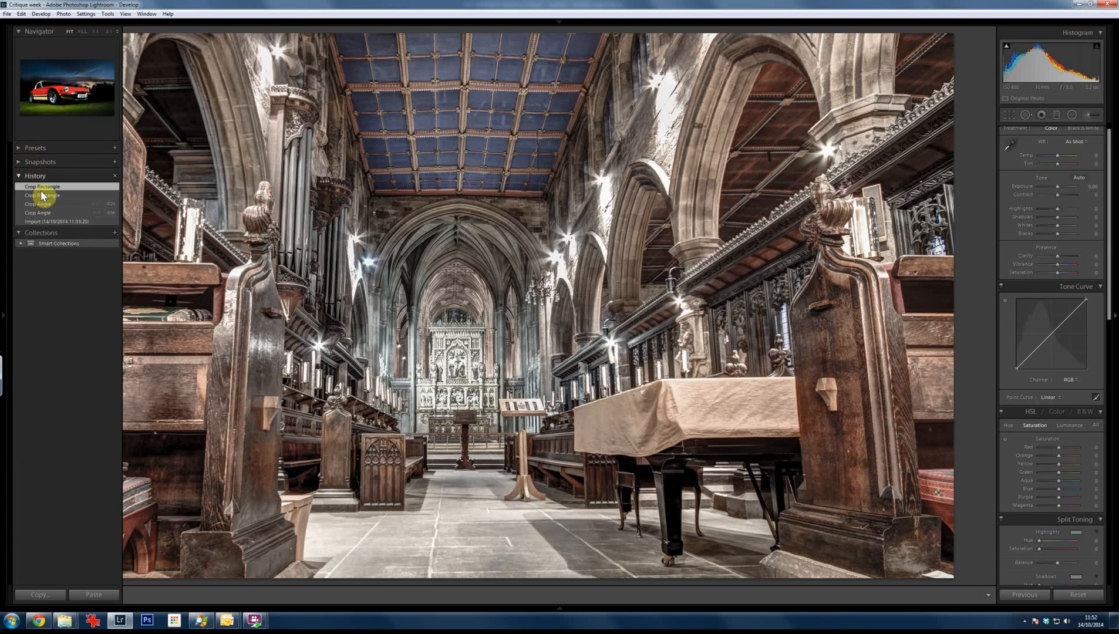
{"action": "left_click", "coordinate": [56, 223]}
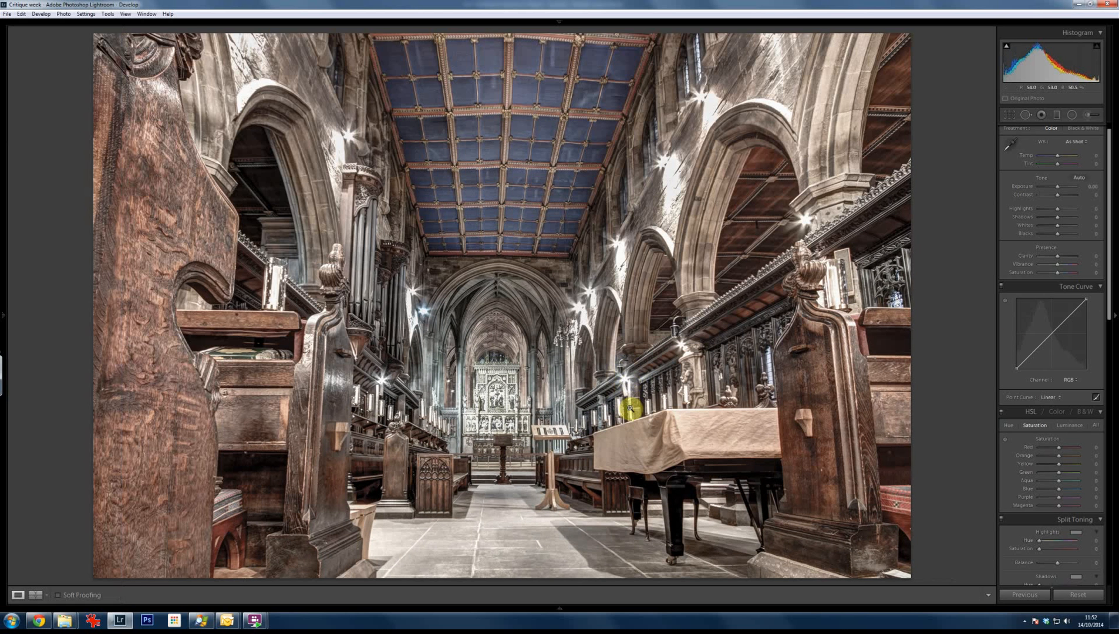
Try an Upright lens correction on the church photo and switch it off again
{"action": "scroll", "coordinate": [1110, 394], "scroll_direction": "down", "scroll_amount": 3}
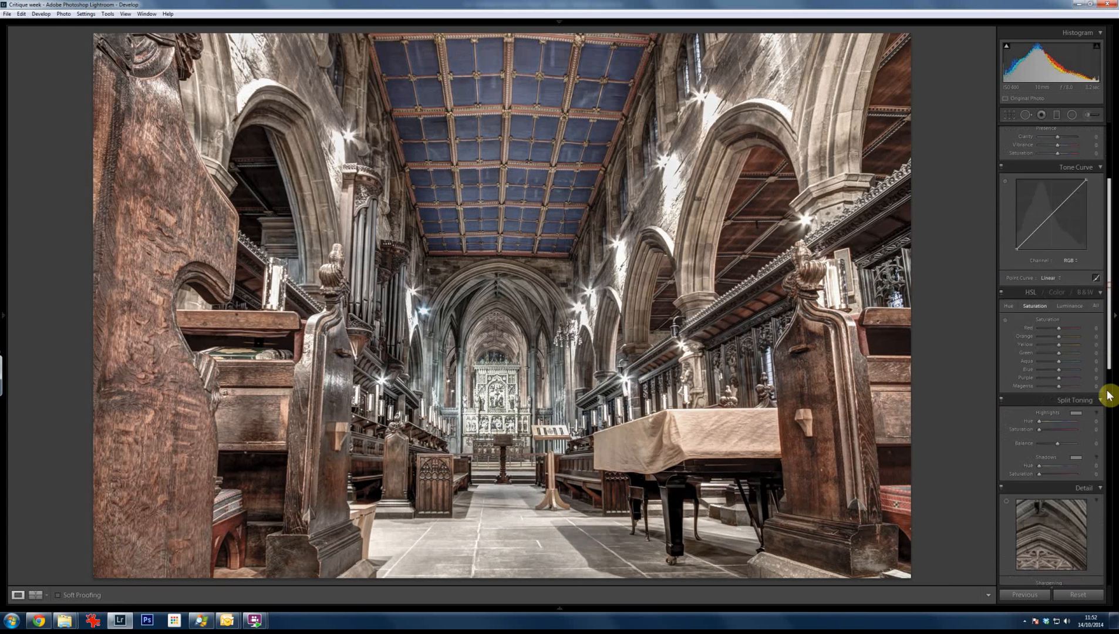
{"action": "scroll", "coordinate": [1109, 394], "scroll_direction": "down", "scroll_amount": 5}
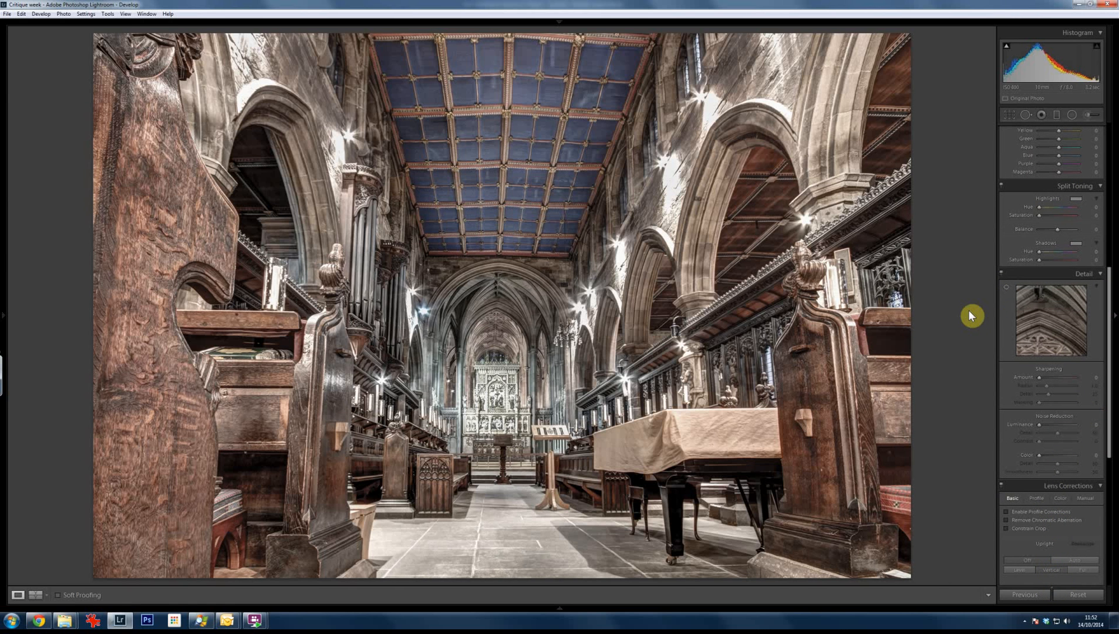
{"action": "key", "text": "Right"}
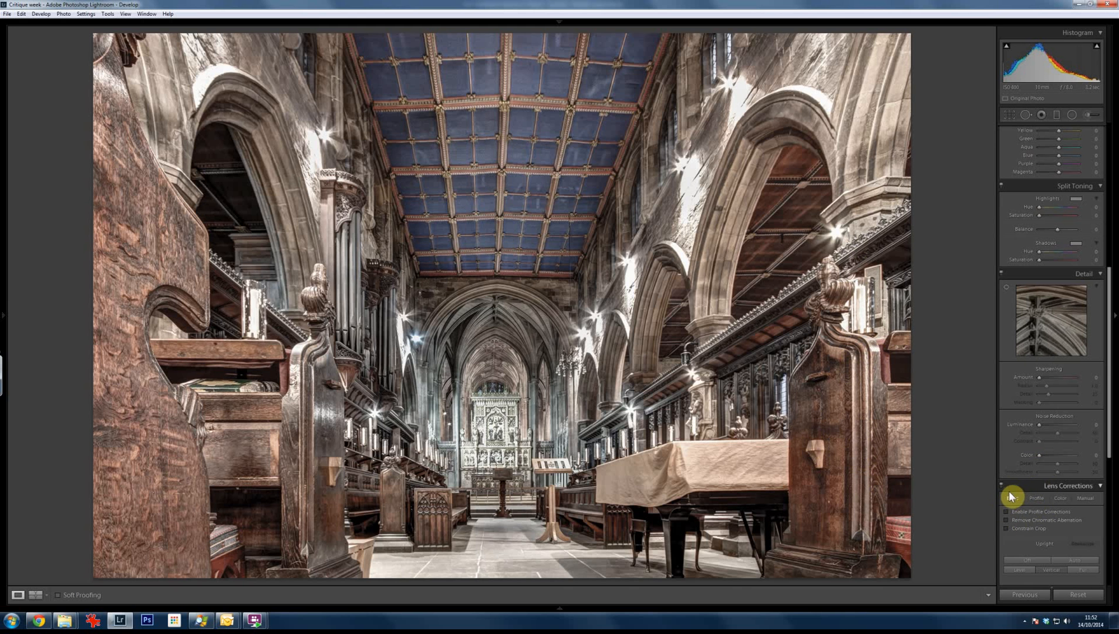
{"action": "left_click", "coordinate": [1038, 561]}
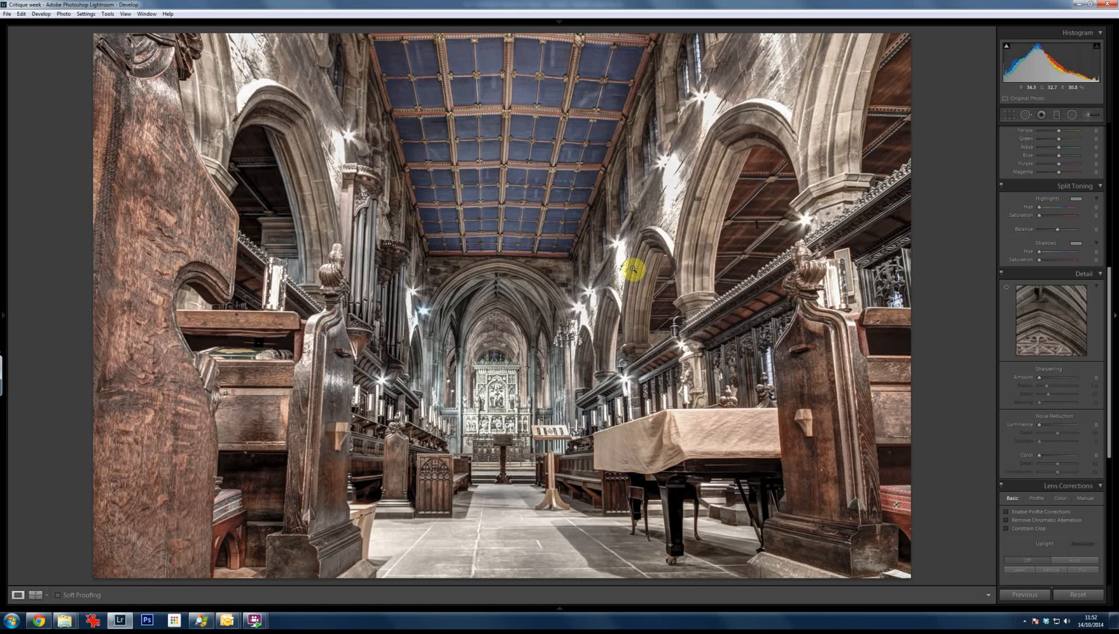
Crop the church photo's upper-left corner inward to cut out the large wooden stall end and some of the ceiling
{"action": "left_click", "coordinate": [1008, 114]}
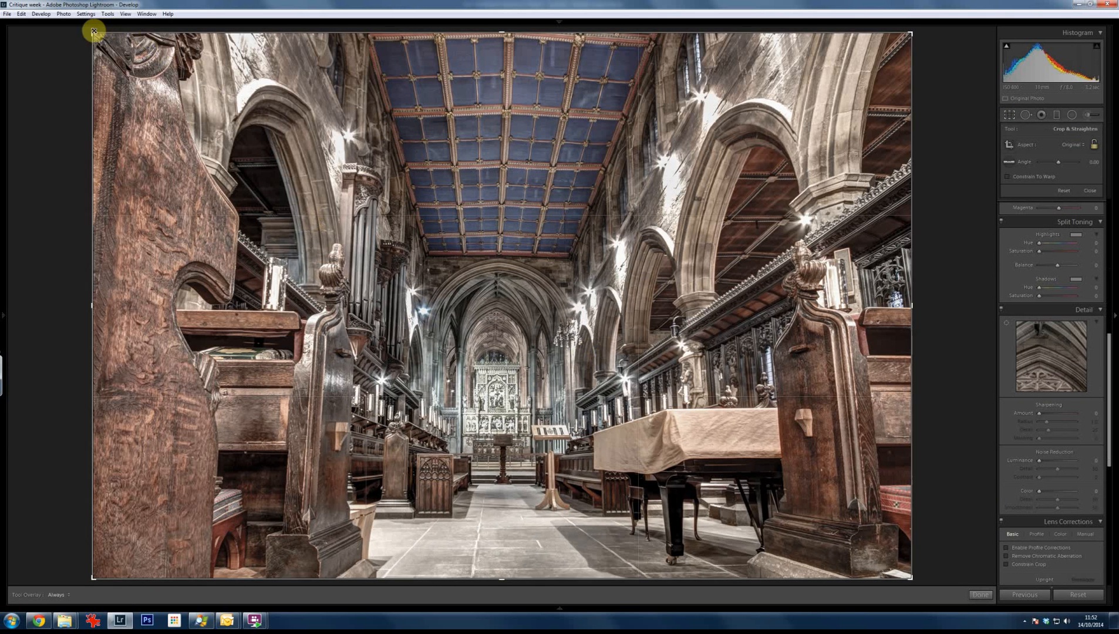
{"action": "left_click_drag", "start_coordinate": [101, 35], "coordinate": [168, 76]}
{"action": "key", "text": "Return"}
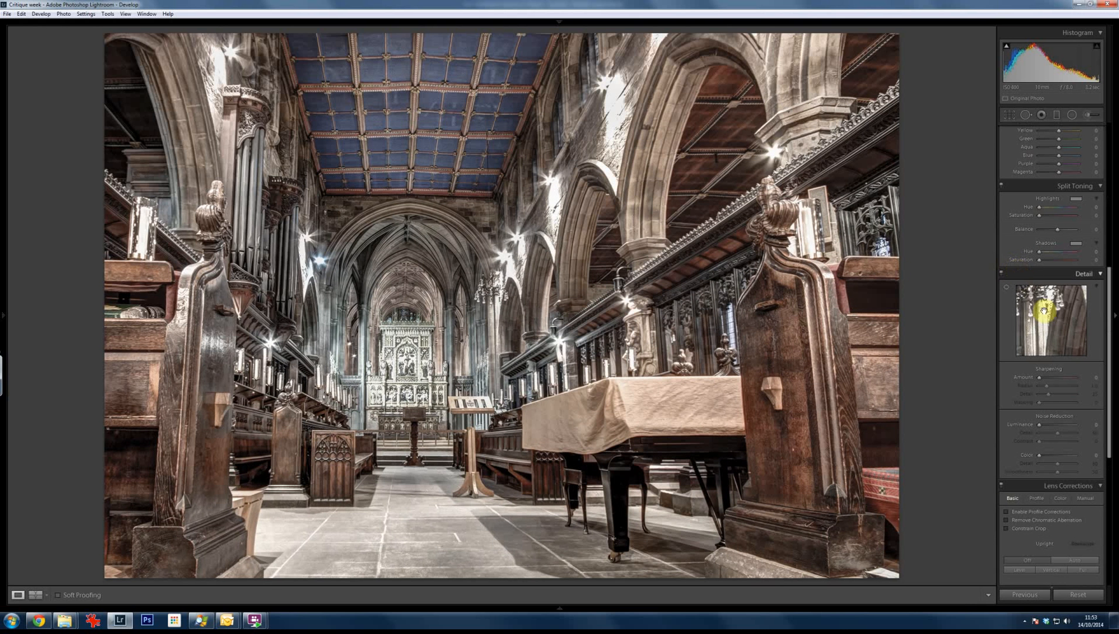
Darken the church photo's edges with a post-crop vignette, lowering its midpoint and setting its feather to 82
{"action": "scroll", "coordinate": [1107, 529], "scroll_direction": "down", "scroll_amount": 5}
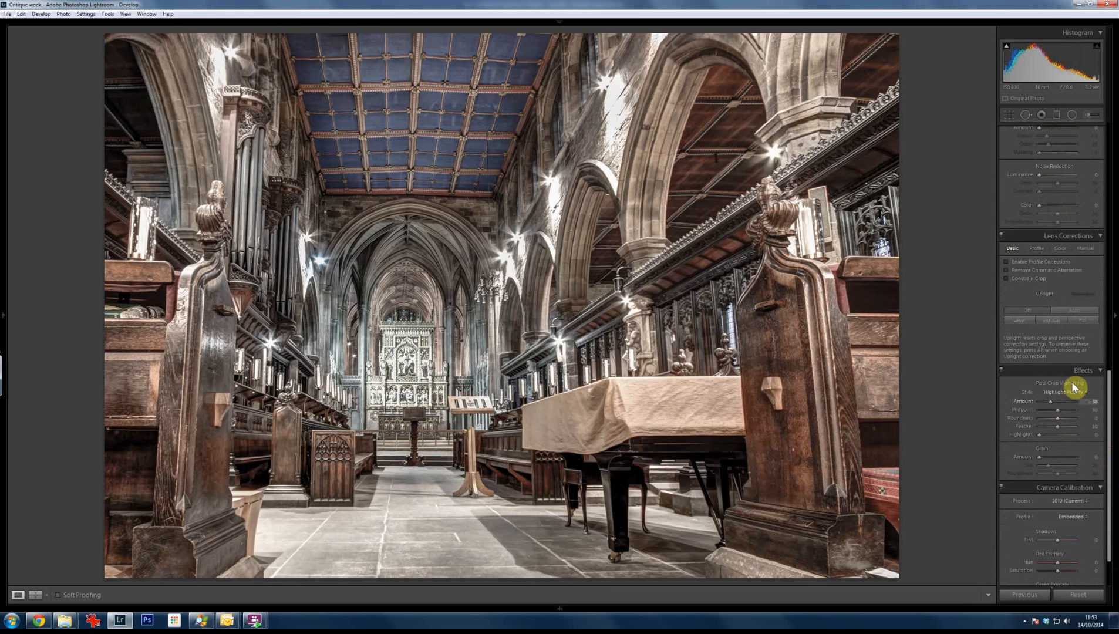
{"action": "left_click", "coordinate": [1053, 401]}
{"action": "left_click_drag", "start_coordinate": [1058, 417], "coordinate": [1052, 417]}
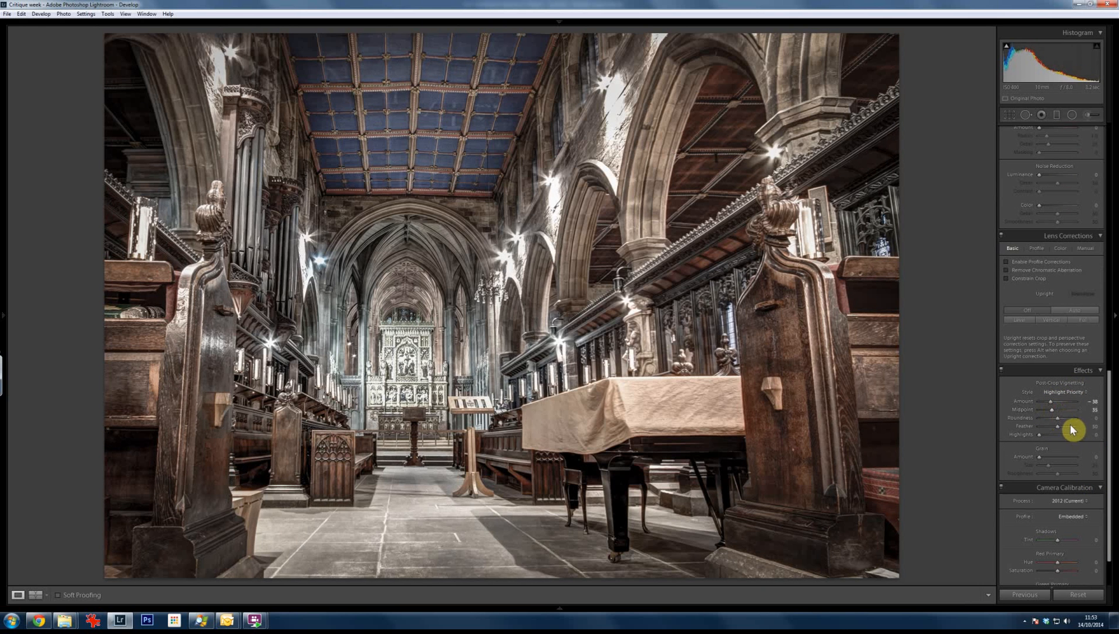
{"action": "left_click", "coordinate": [1069, 428]}
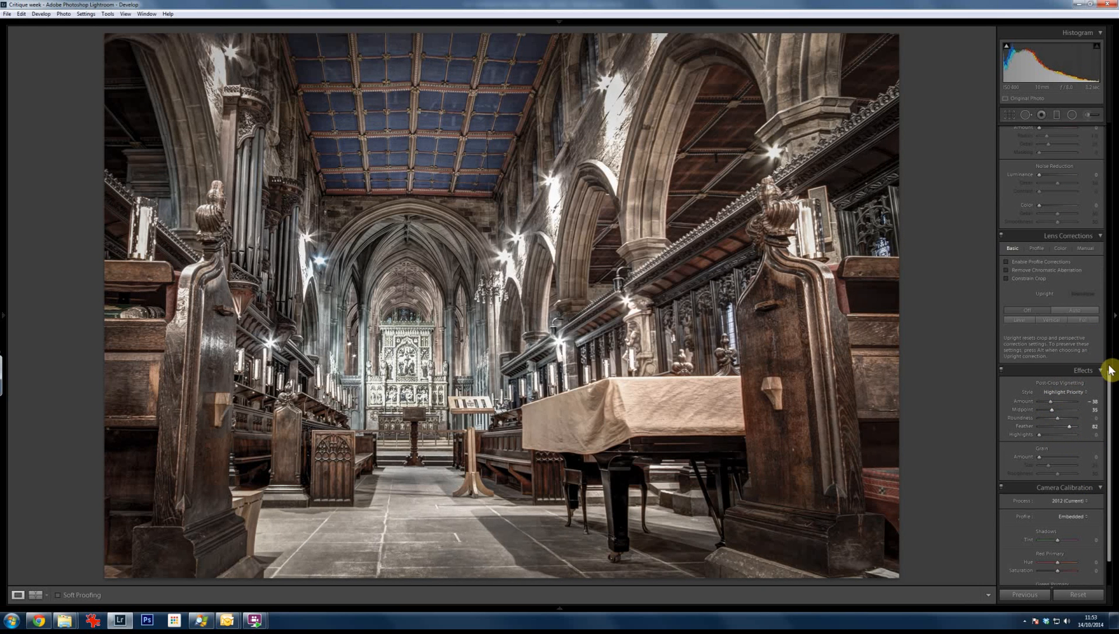
Lower the church photo's highlights, raise contrast and shadows to +50 each, and set clarity to +31
{"action": "left_click_drag", "start_coordinate": [1109, 379], "coordinate": [1104, 85]}
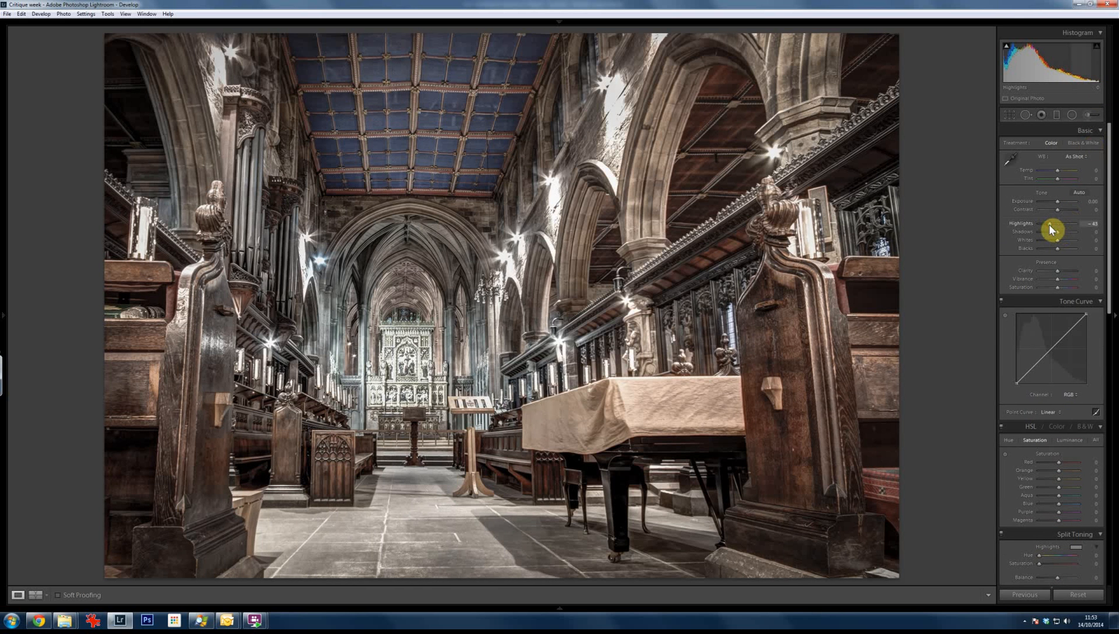
{"action": "left_click_drag", "start_coordinate": [1051, 225], "coordinate": [1052, 227]}
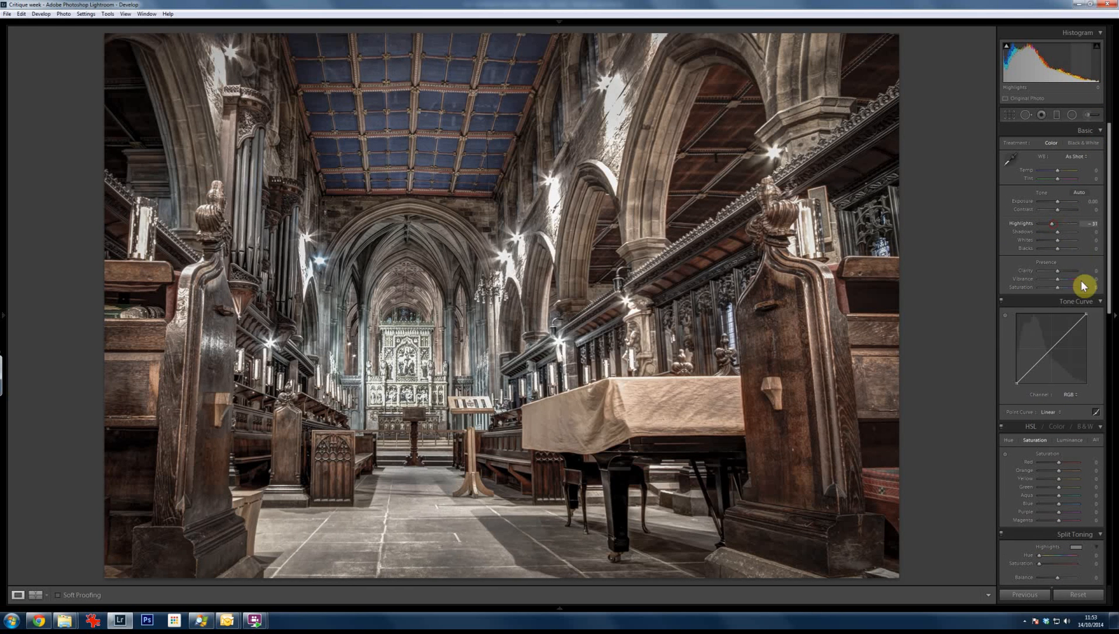
{"action": "left_click", "coordinate": [1061, 271]}
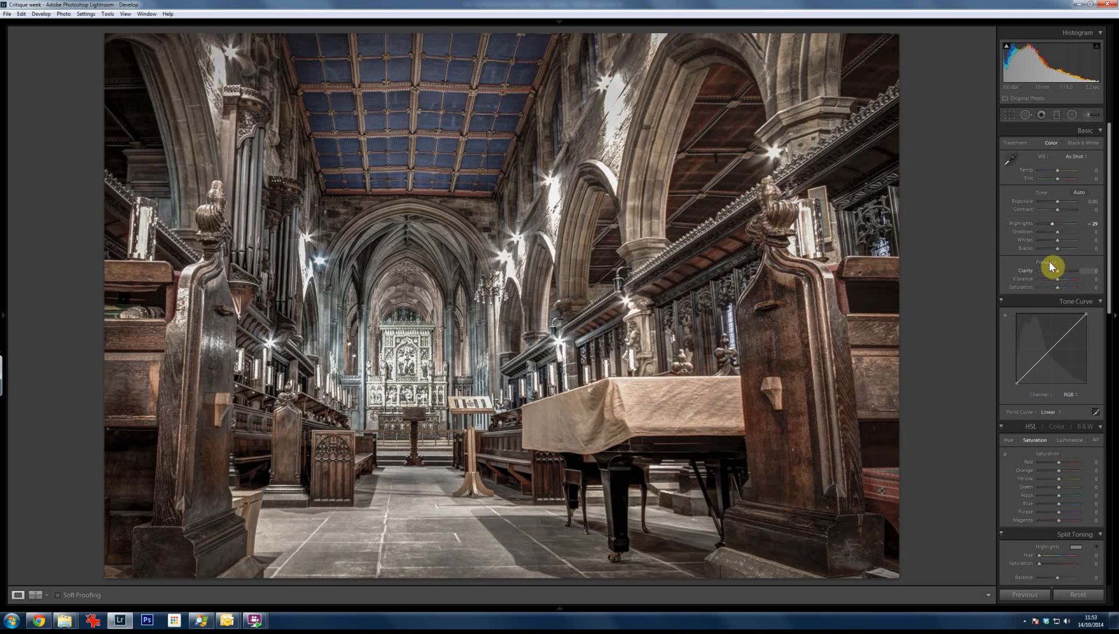
{"action": "left_click", "coordinate": [1068, 209]}
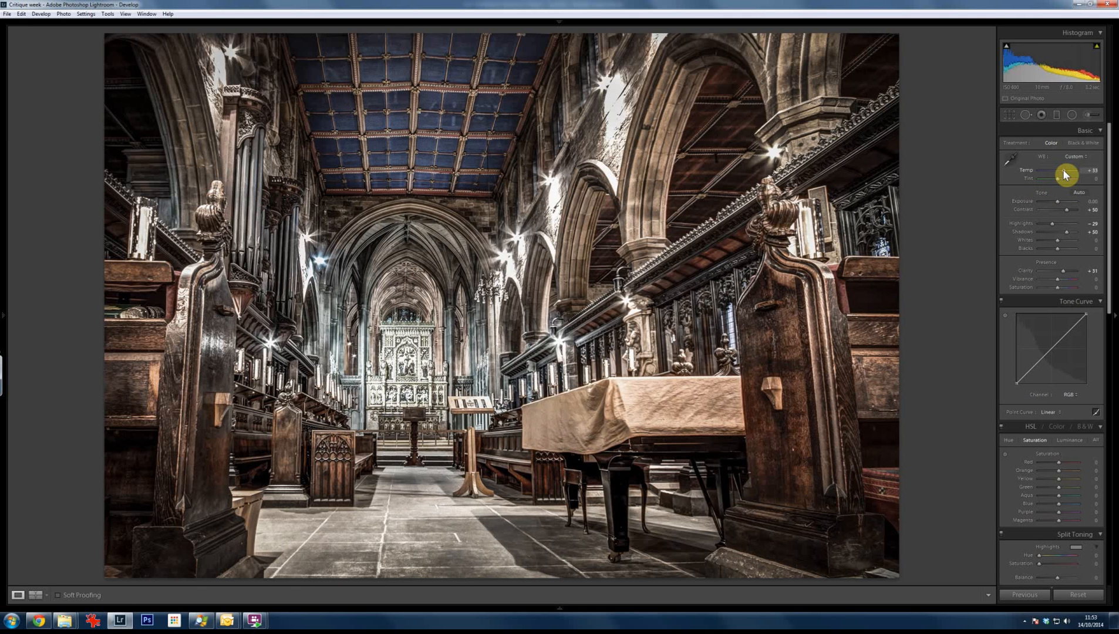
Warm the church photo to a temperature of +17 and ease its clarity back slightly
{"action": "left_click", "coordinate": [1063, 169]}
{"action": "left_click_drag", "start_coordinate": [1060, 169], "coordinate": [1061, 169]}
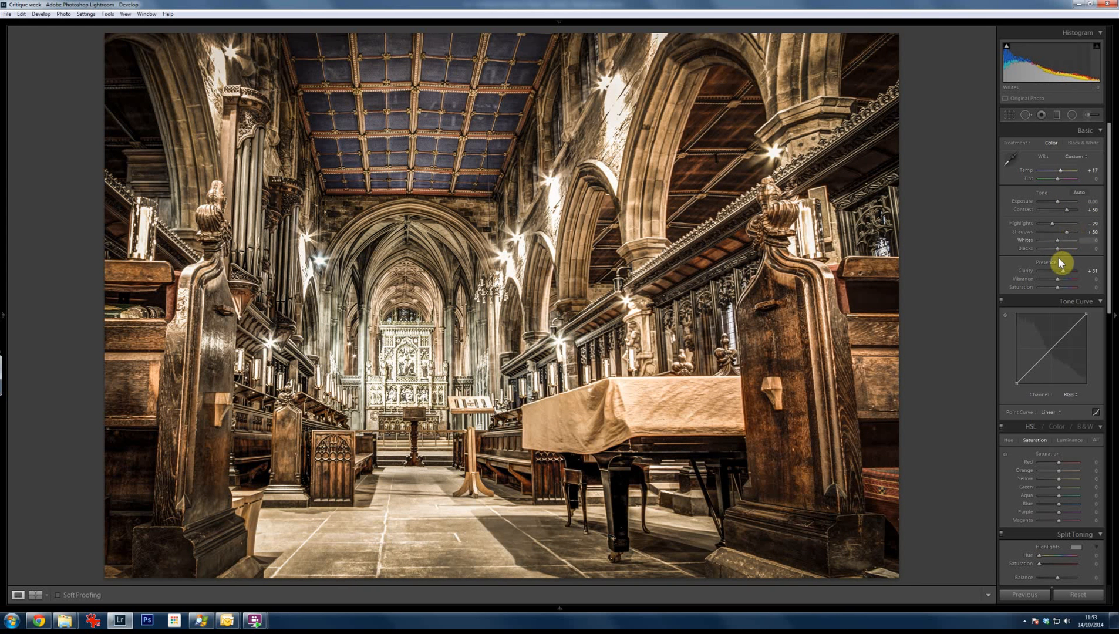
{"action": "left_click_drag", "start_coordinate": [1062, 274], "coordinate": [1065, 274]}
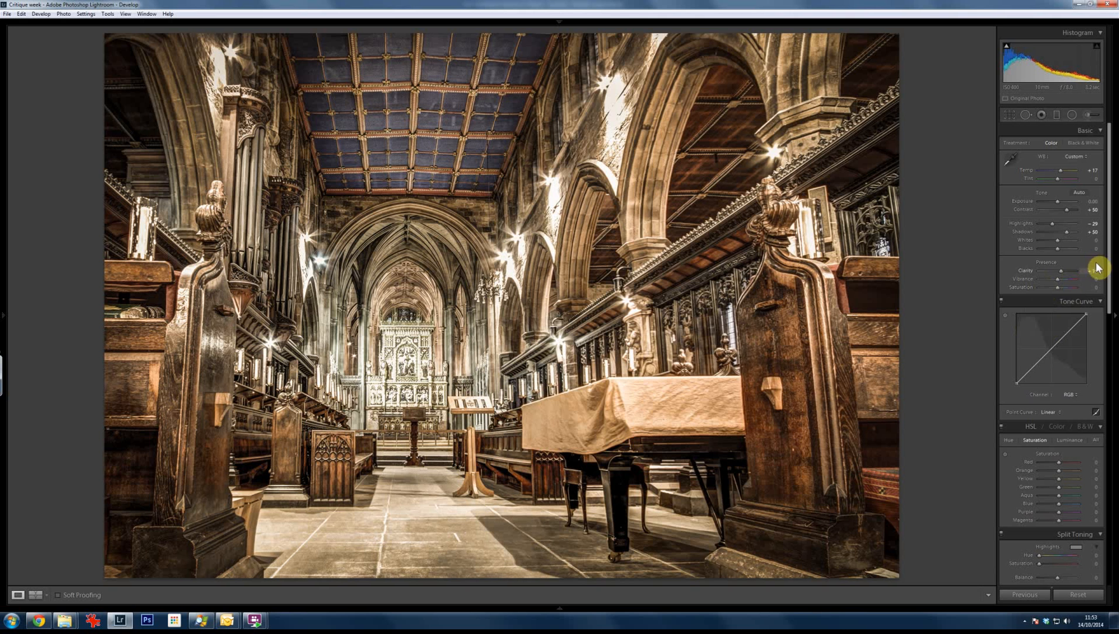
Sharpen the church photo with an amount of 55 and masking of 20
{"action": "scroll", "coordinate": [1104, 411], "scroll_direction": "down", "scroll_amount": 3}
{"action": "scroll", "coordinate": [1105, 487], "scroll_direction": "down", "scroll_amount": 12}
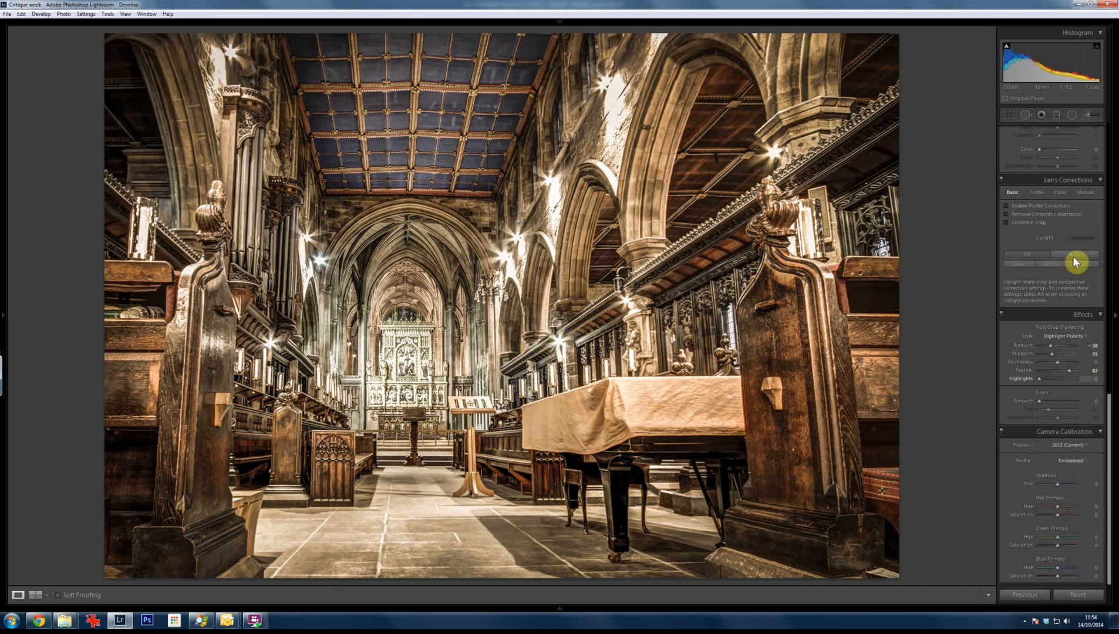
{"action": "scroll", "coordinate": [1110, 376], "scroll_direction": "up", "scroll_amount": 5}
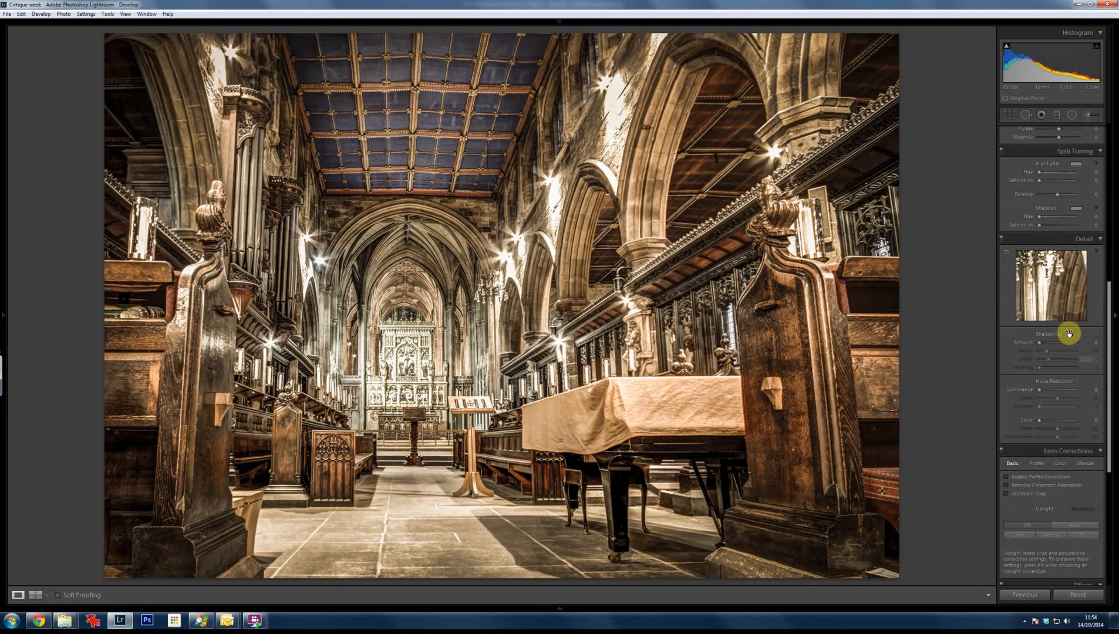
{"action": "left_click", "coordinate": [1053, 343]}
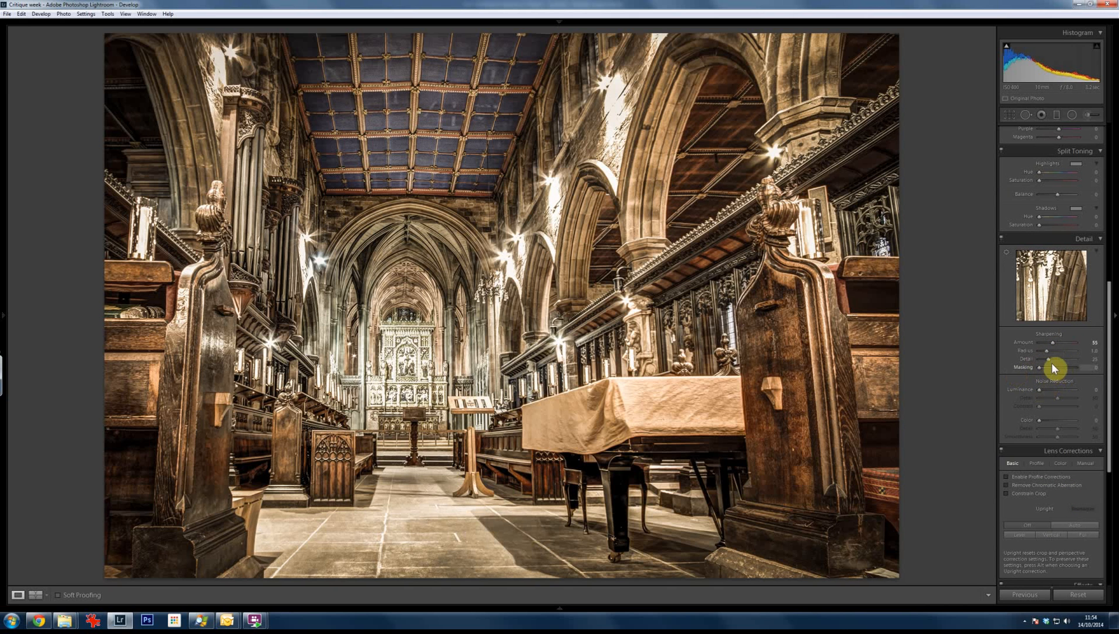
{"action": "left_click", "coordinate": [1049, 367]}
Set luminance noise reduction to 38 and enable profile corrections and chromatic aberration removal for the church photo
{"action": "left_click", "coordinate": [1045, 390]}
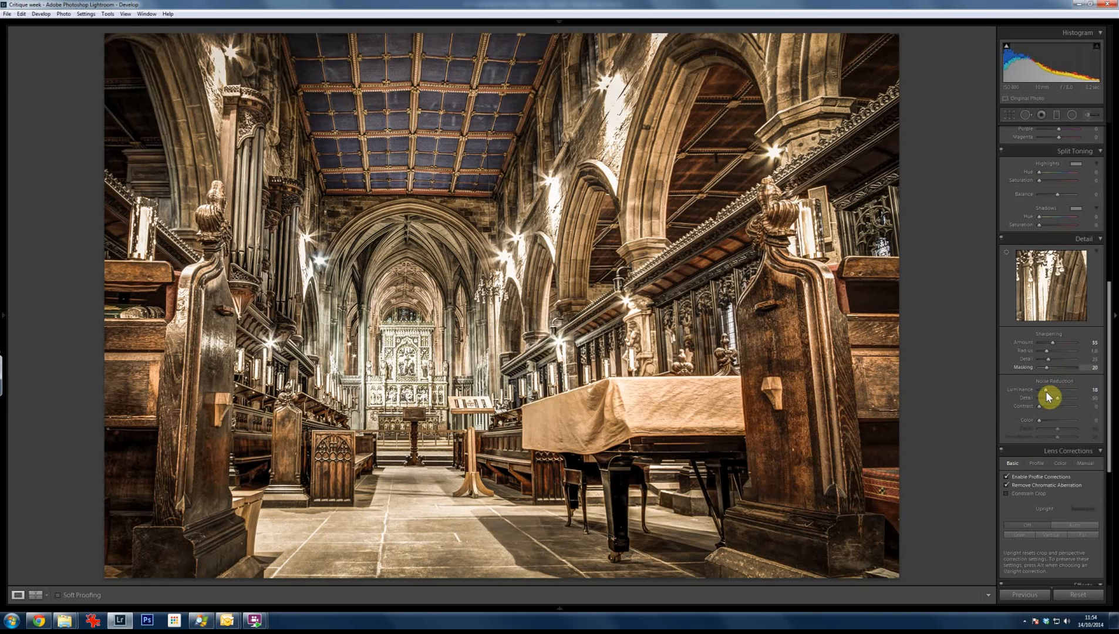
{"action": "left_click_drag", "start_coordinate": [1047, 393], "coordinate": [1054, 392]}
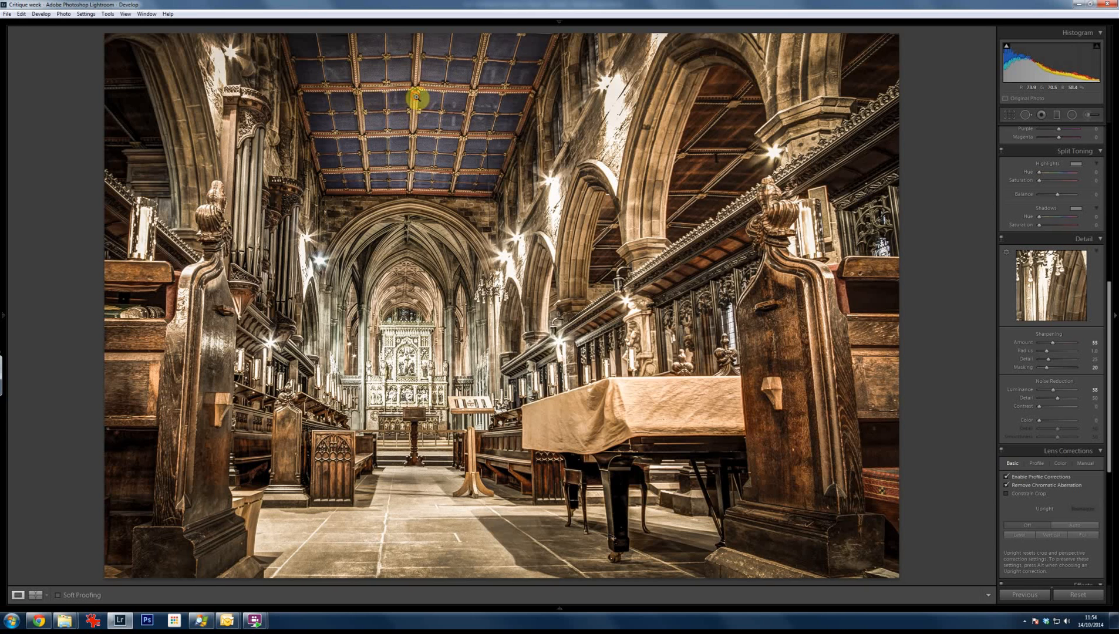
While checking the ceiling and arches up close, set sharpening detail to 0 and colour noise reduction to 26
{"action": "left_click", "coordinate": [418, 151]}
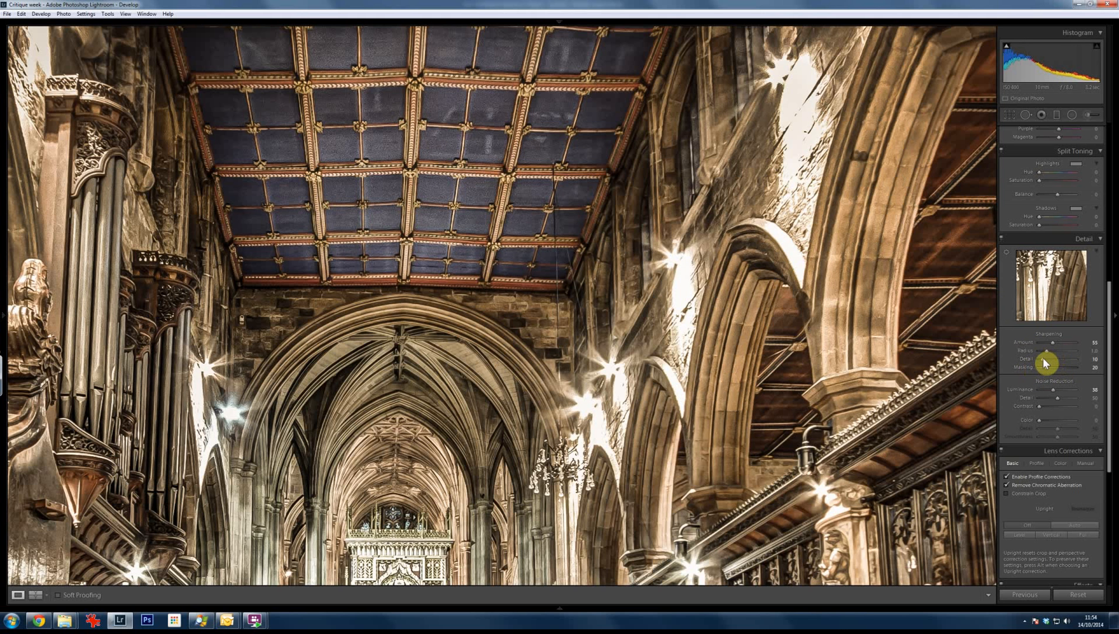
{"action": "left_click_drag", "start_coordinate": [1043, 359], "coordinate": [1026, 361]}
{"action": "left_click_drag", "start_coordinate": [1040, 420], "coordinate": [1048, 419]}
{"action": "left_click", "coordinate": [524, 529]}
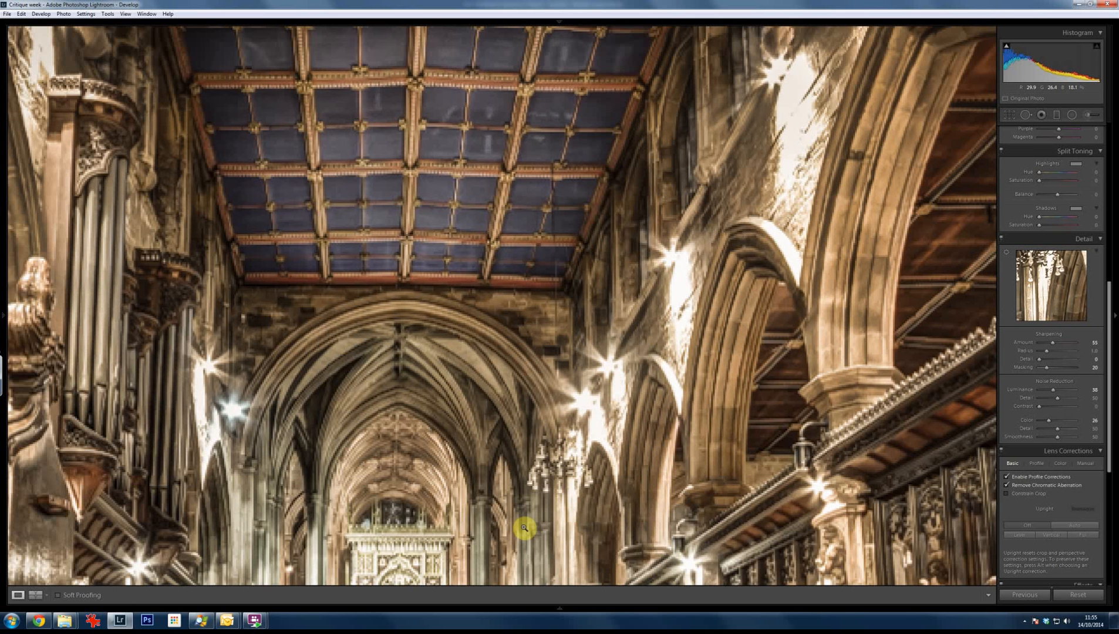
{"action": "left_click", "coordinate": [524, 528]}
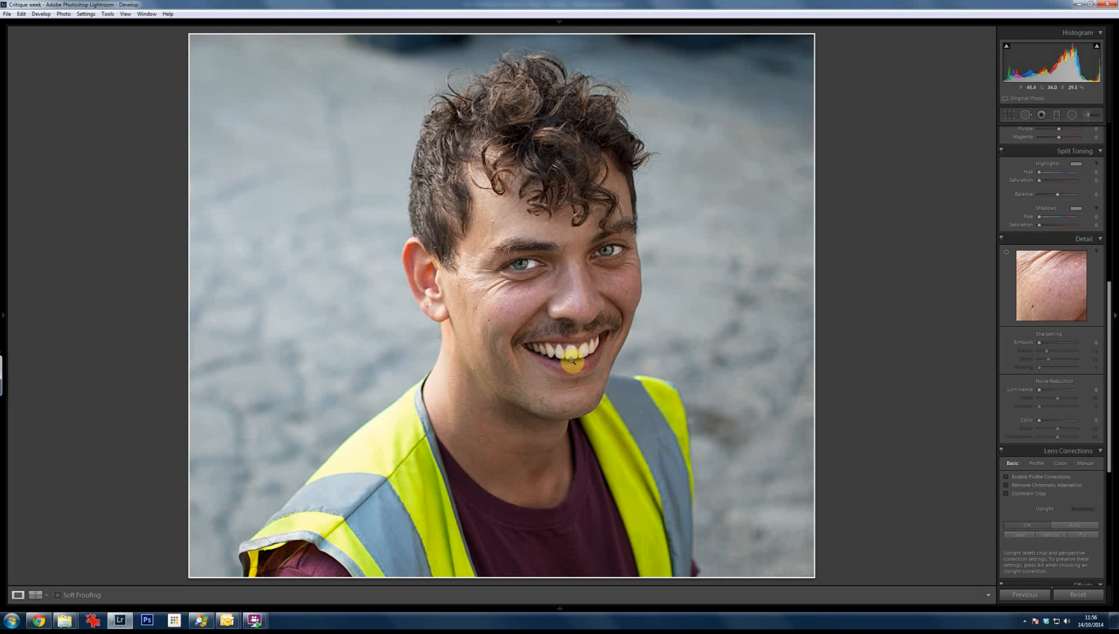
Check the smiling man's portrait up close and crop away the empty pavement beside his shoulder and a little below
{"action": "left_click", "coordinate": [500, 487]}
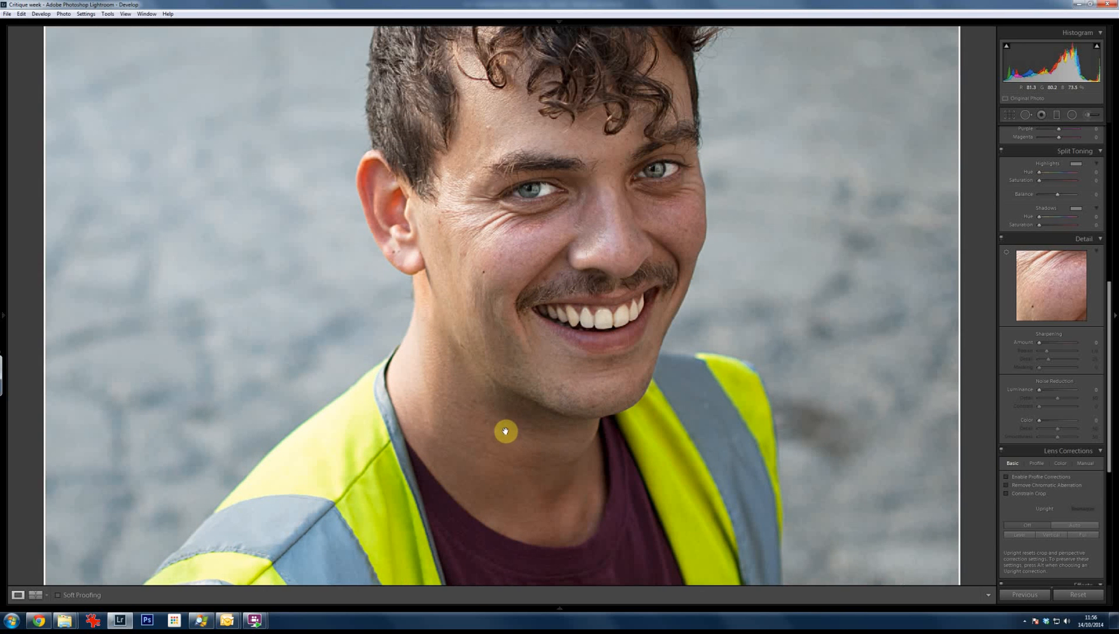
{"action": "left_click", "coordinate": [604, 292]}
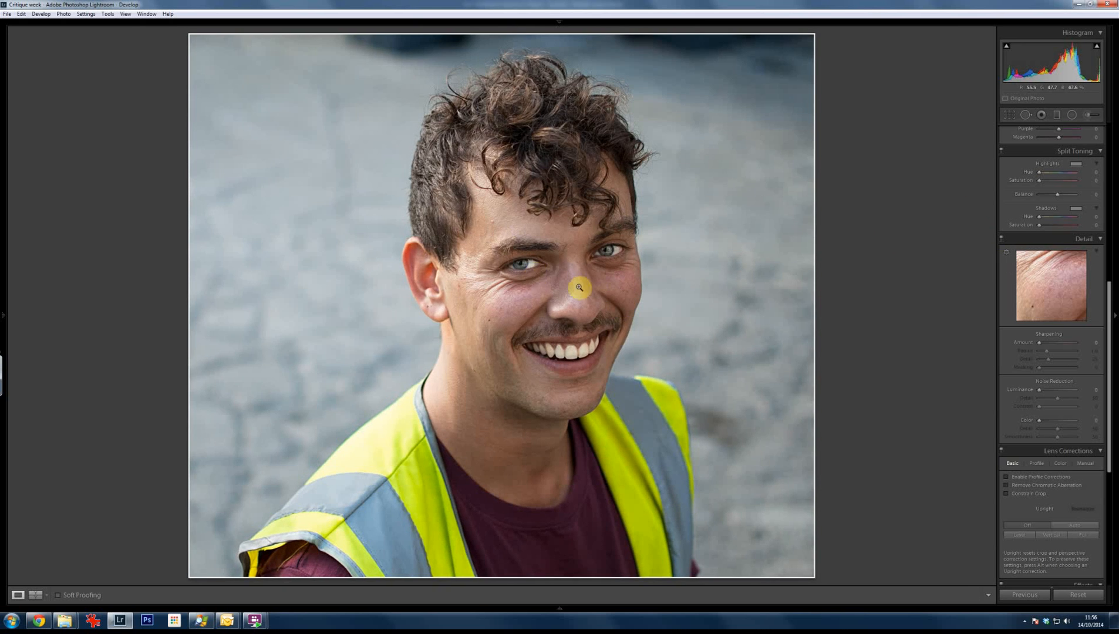
{"action": "left_click", "coordinate": [1008, 115]}
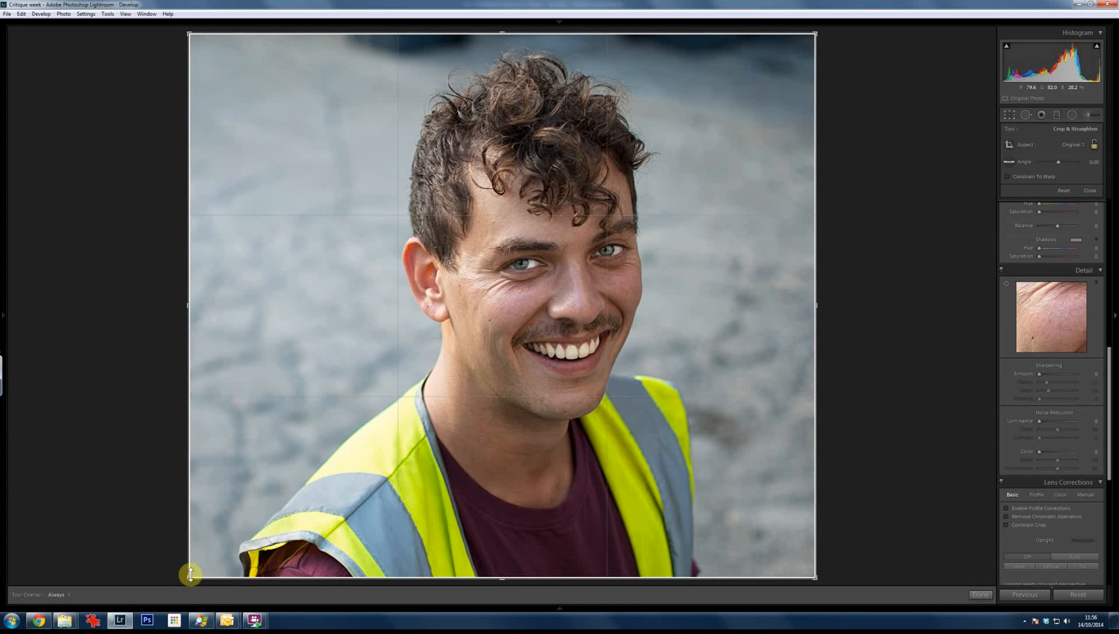
{"action": "left_click_drag", "start_coordinate": [189, 578], "coordinate": [244, 556]}
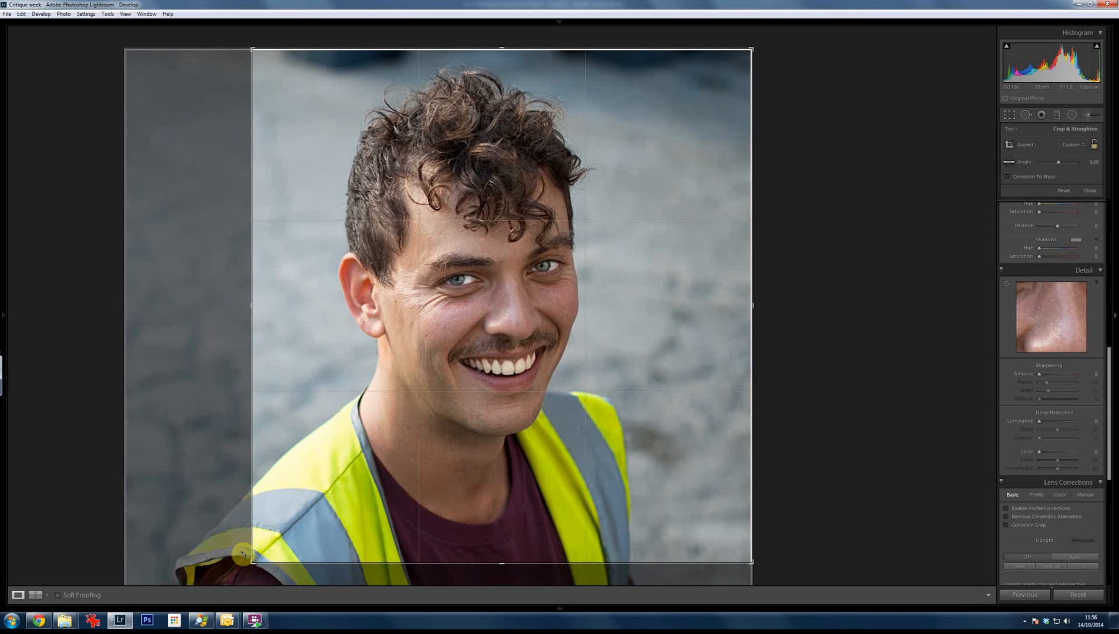
{"action": "key", "text": "Return"}
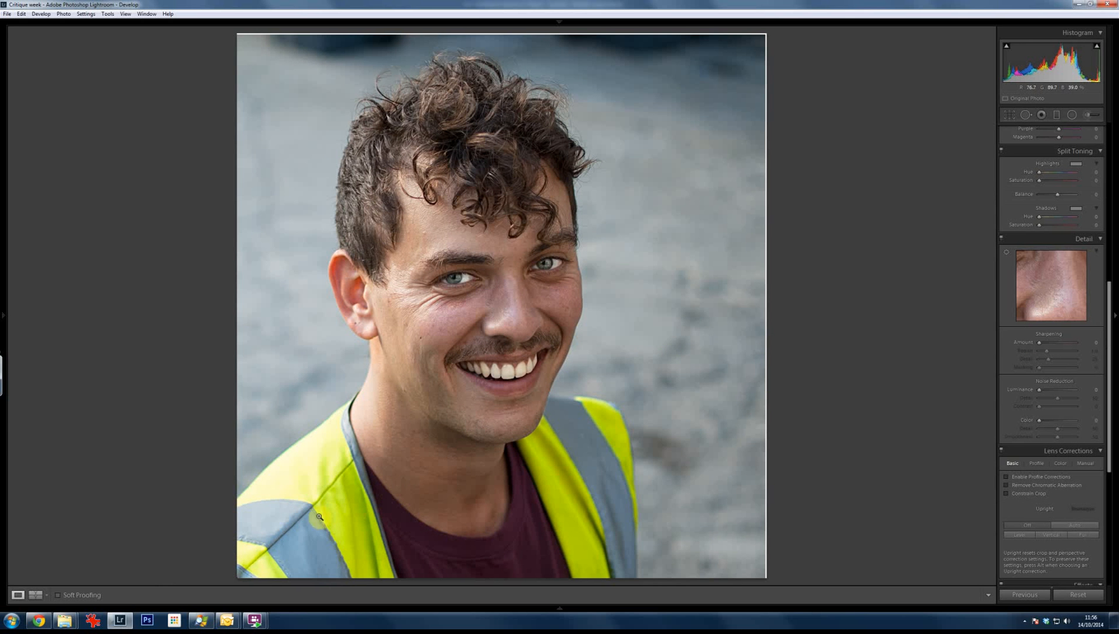
Tighten the portrait crop to a landscape frame that cuts into the top of the hair and trims the chest
{"action": "left_click", "coordinate": [1011, 115]}
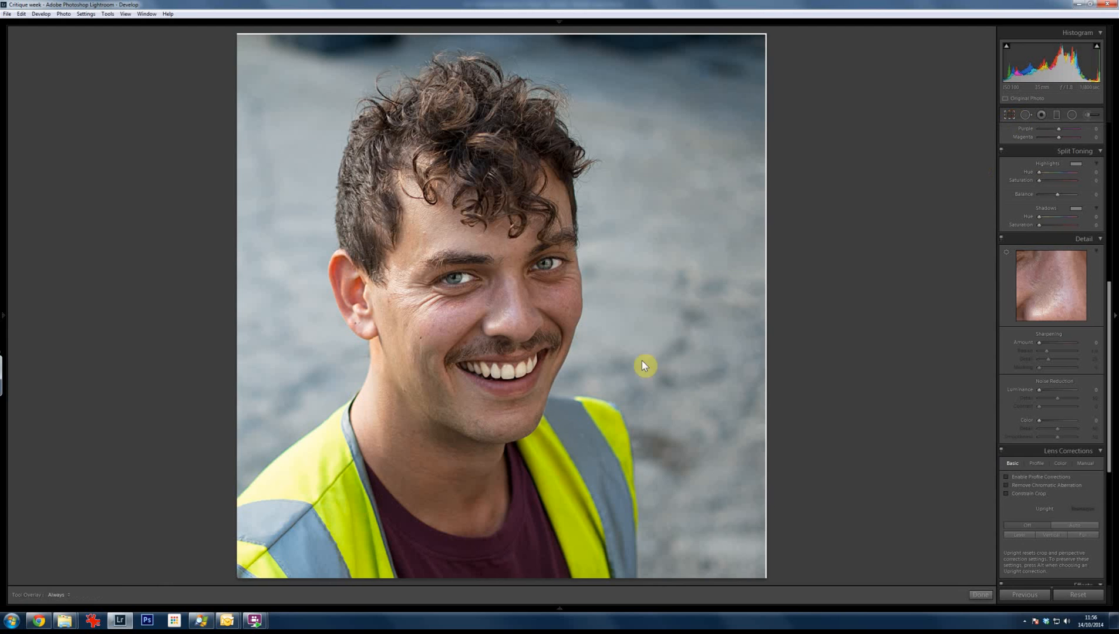
{"action": "left_click_drag", "start_coordinate": [503, 562], "coordinate": [503, 524]}
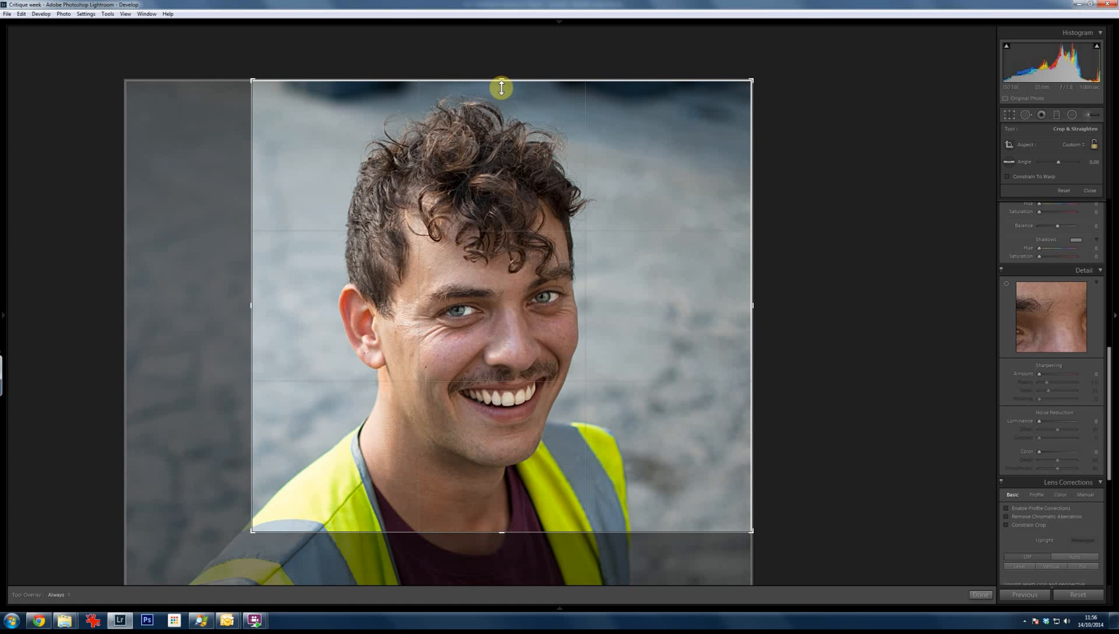
{"action": "left_click_drag", "start_coordinate": [502, 87], "coordinate": [506, 124]}
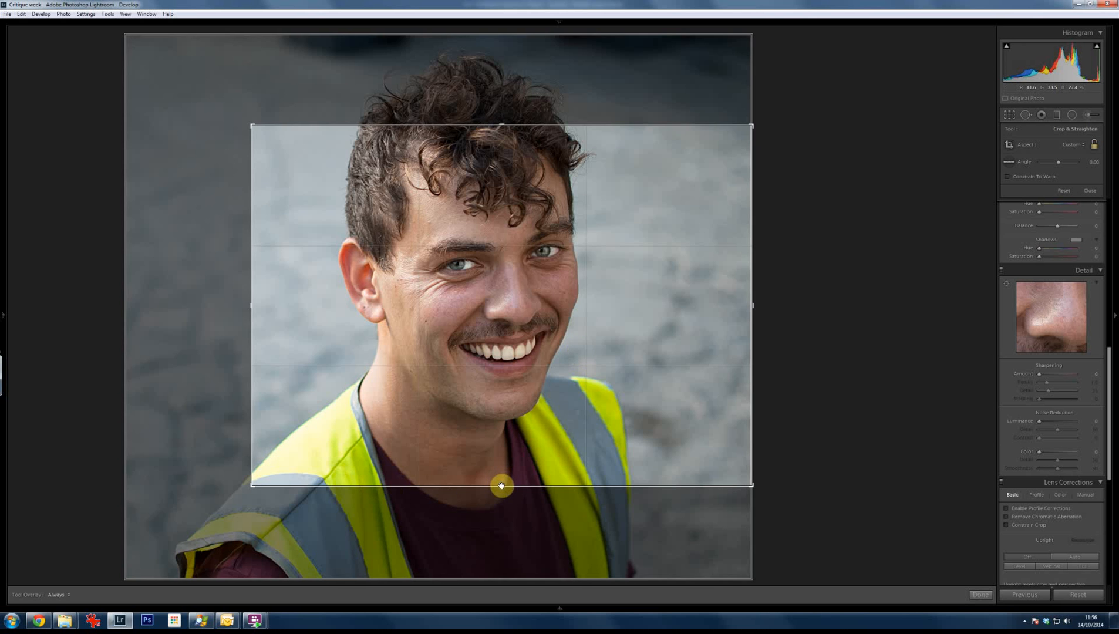
{"action": "left_click_drag", "start_coordinate": [501, 485], "coordinate": [502, 472]}
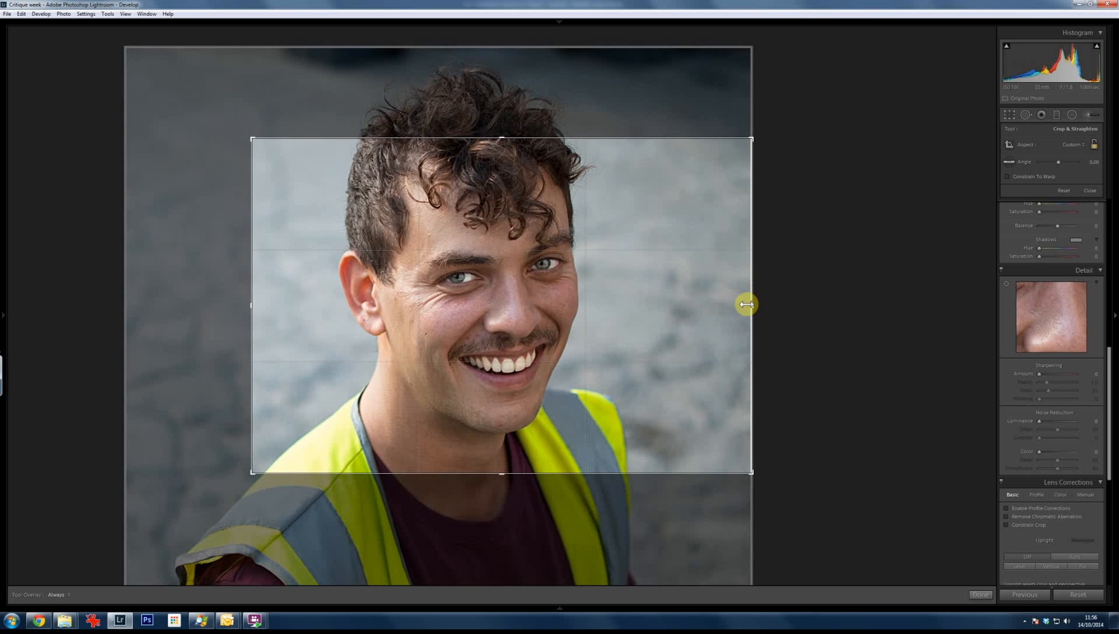
{"action": "left_click_drag", "start_coordinate": [747, 304], "coordinate": [745, 306]}
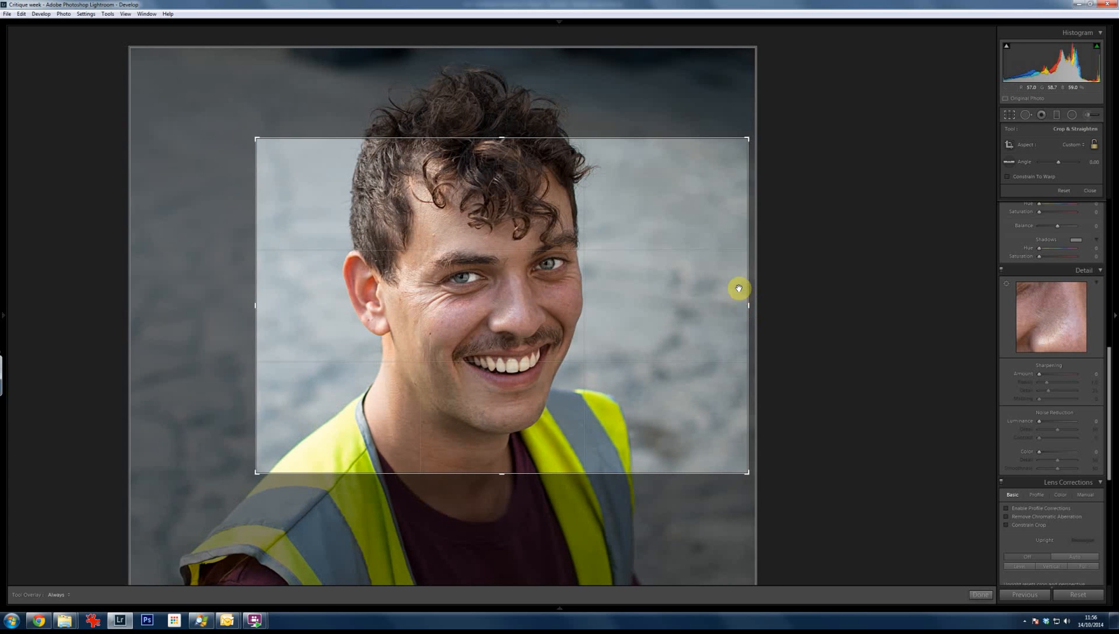
{"action": "key", "text": "Return"}
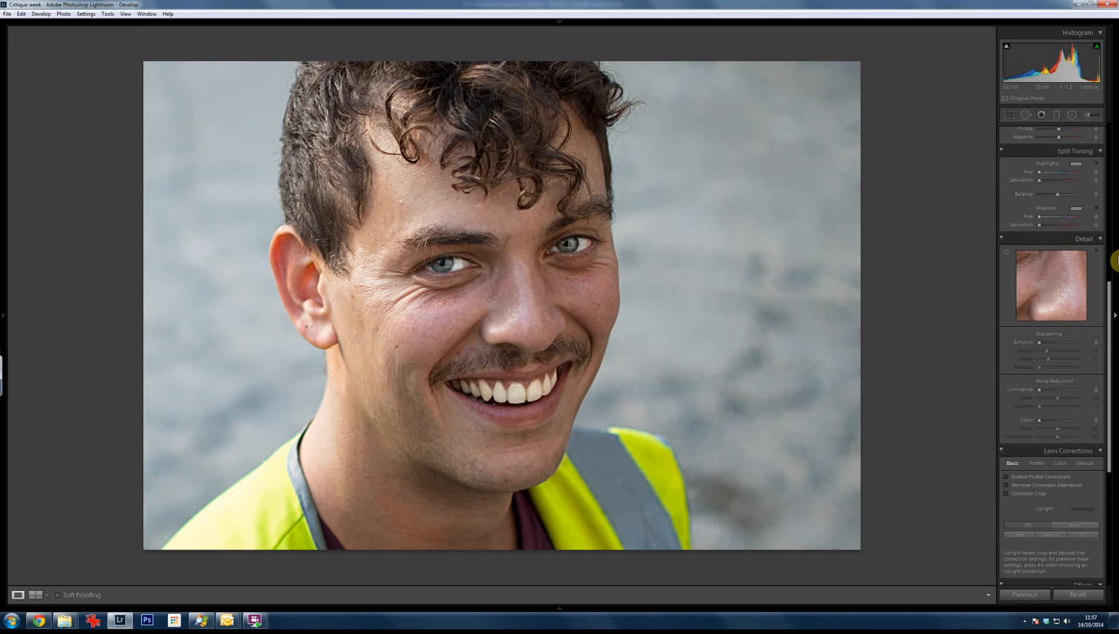
Convert the cropped portrait to black and white
{"action": "scroll", "coordinate": [1109, 287], "scroll_direction": "up", "scroll_amount": 5}
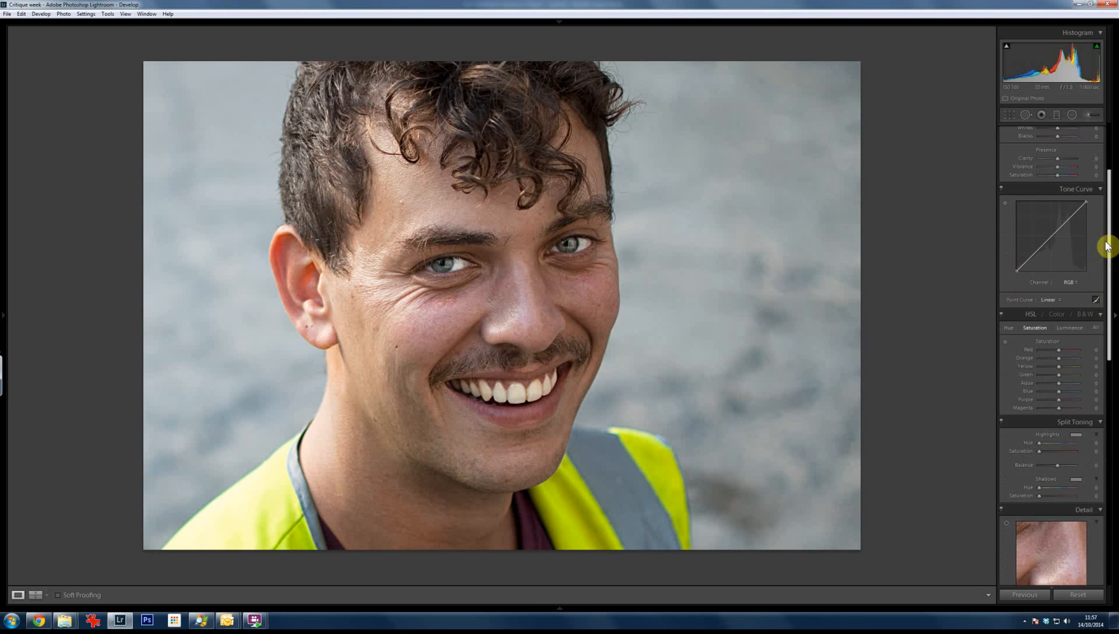
{"action": "scroll", "coordinate": [1104, 176], "scroll_direction": "up", "scroll_amount": 4}
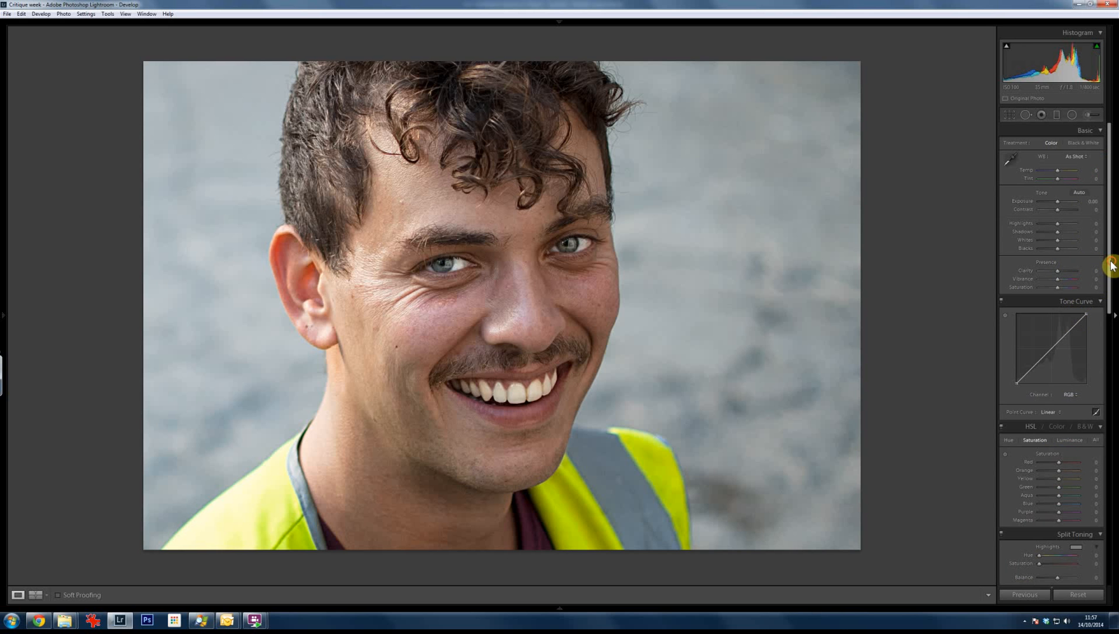
{"action": "left_click", "coordinate": [1114, 291]}
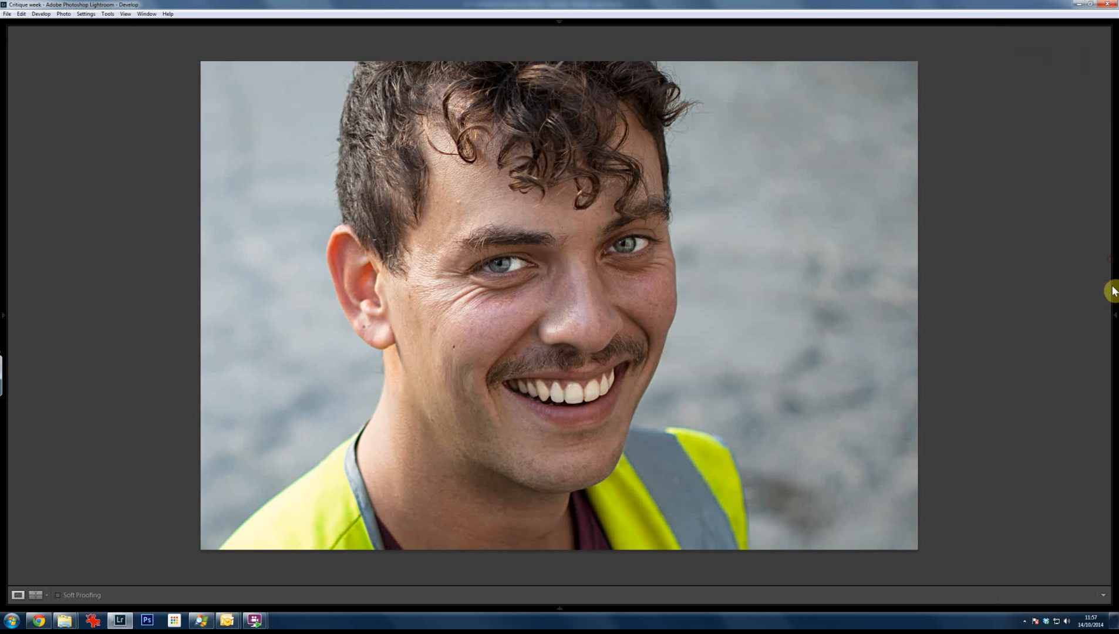
{"action": "left_click", "coordinate": [1114, 316]}
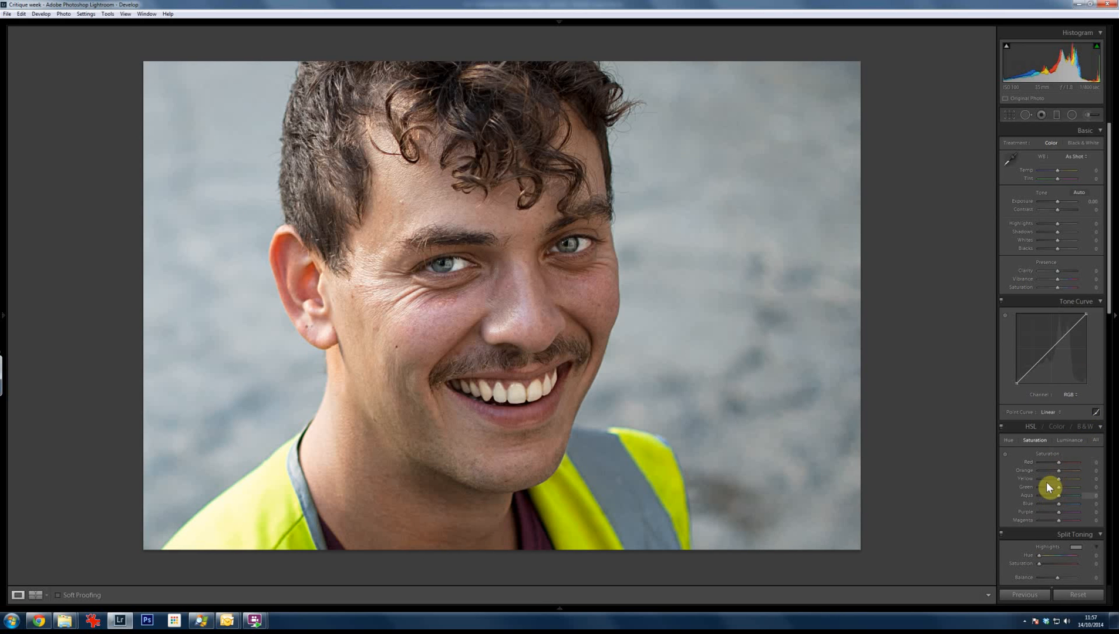
{"action": "left_click", "coordinate": [1086, 427]}
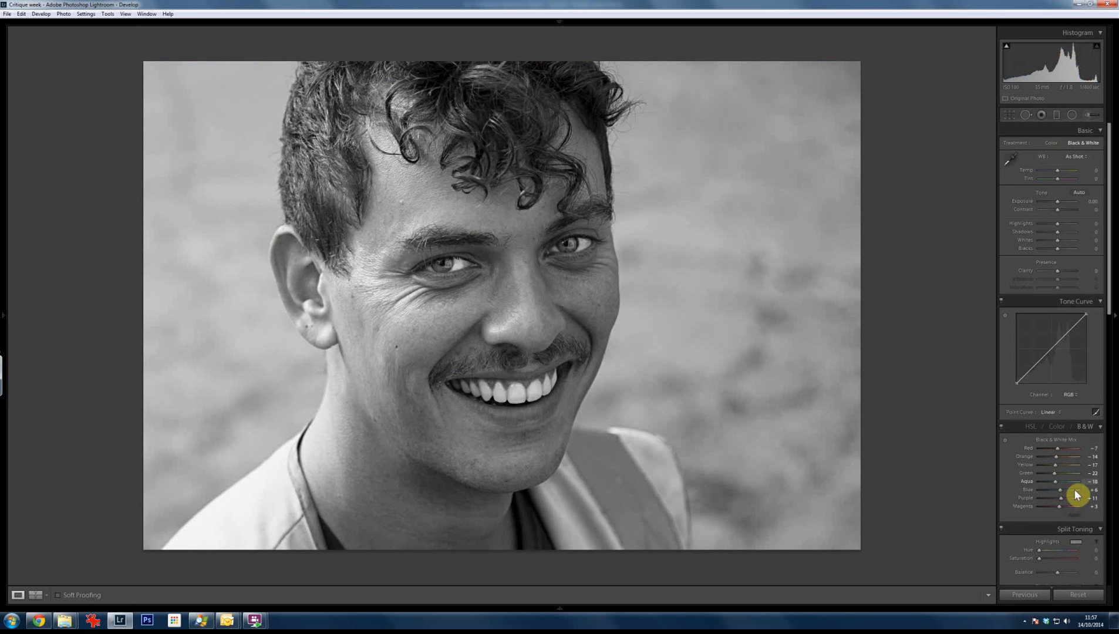
Adjust the portrait's black-and-white mix by setting blue to +82 and aqua to +78 and darkening the reds
{"action": "left_click", "coordinate": [1076, 491]}
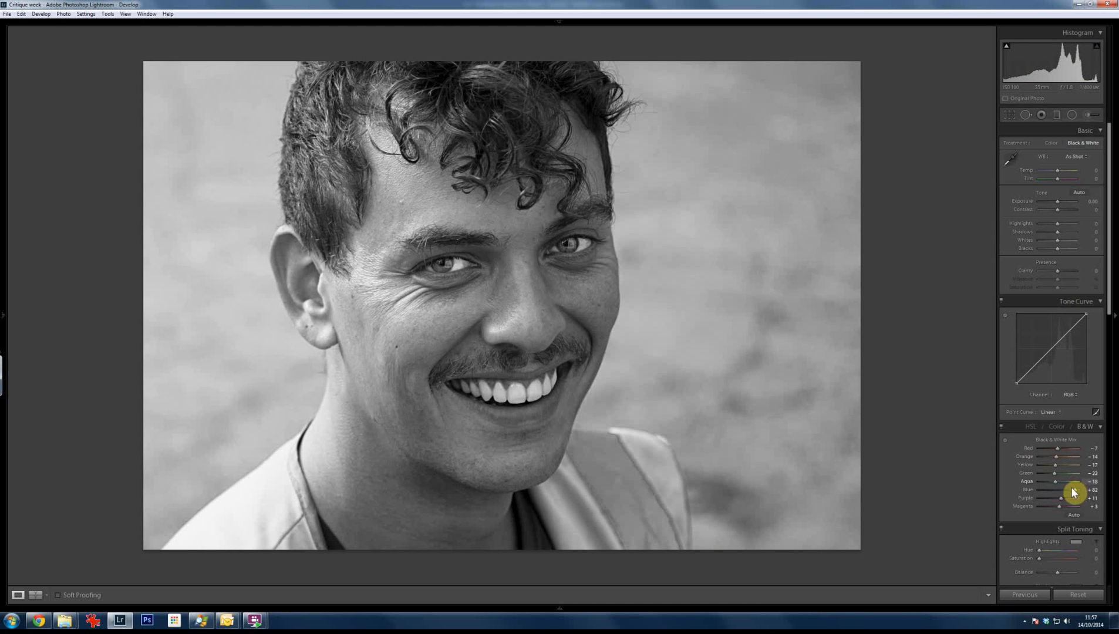
{"action": "left_click", "coordinate": [1075, 482]}
{"action": "left_click", "coordinate": [1049, 449]}
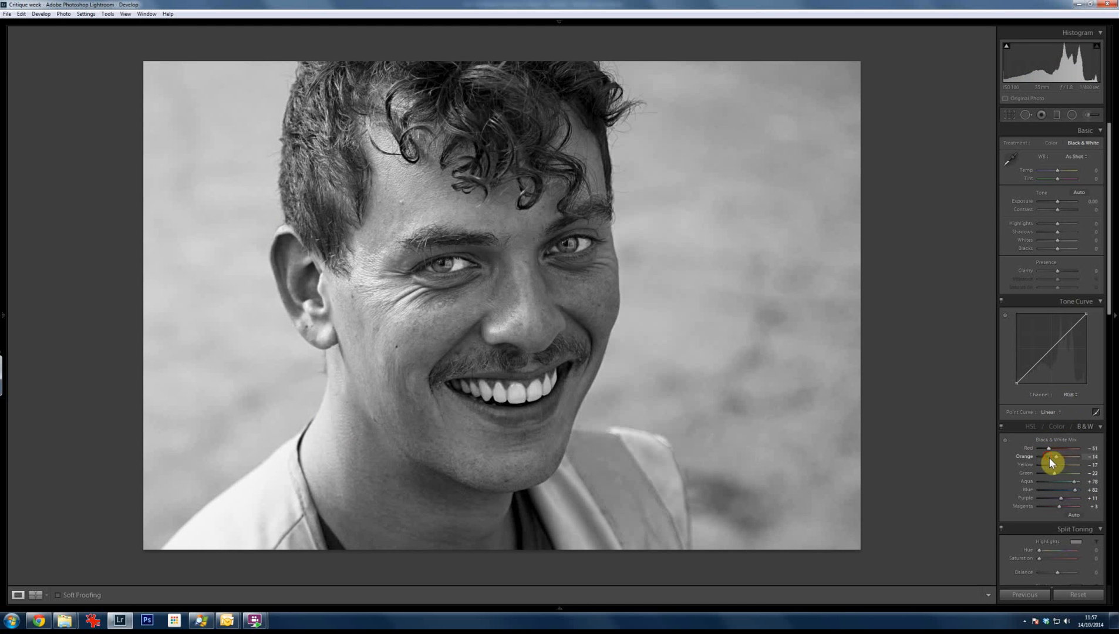
Set the portrait's black-and-white mix to red -42, orange -49 and yellow -47, and raise clarity to +50
{"action": "left_click", "coordinate": [1050, 463]}
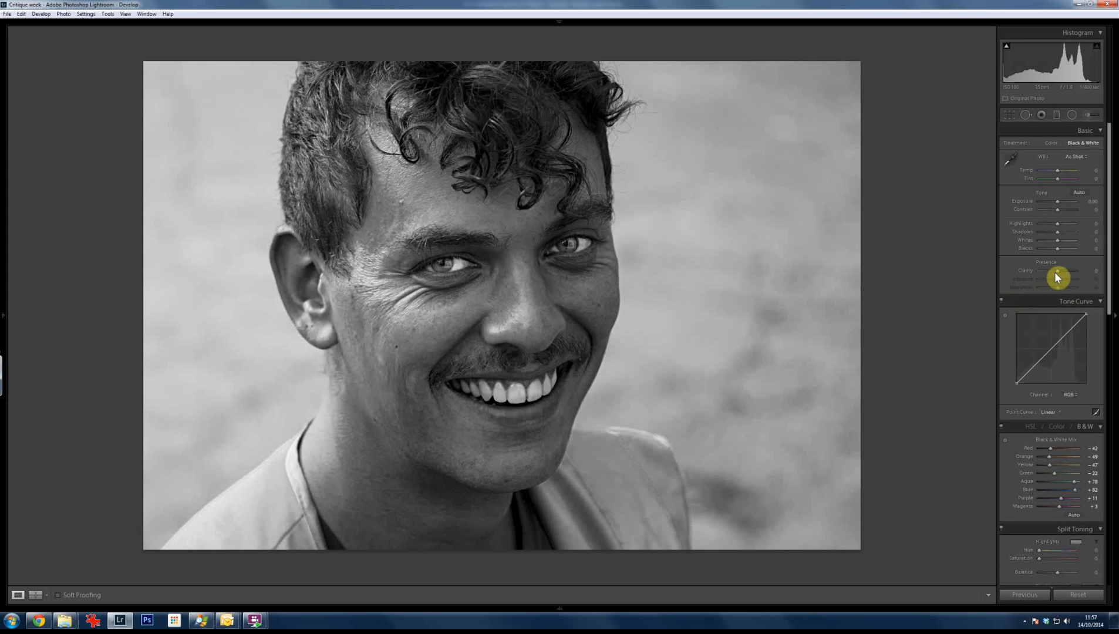
{"action": "left_click_drag", "start_coordinate": [1057, 271], "coordinate": [1067, 271]}
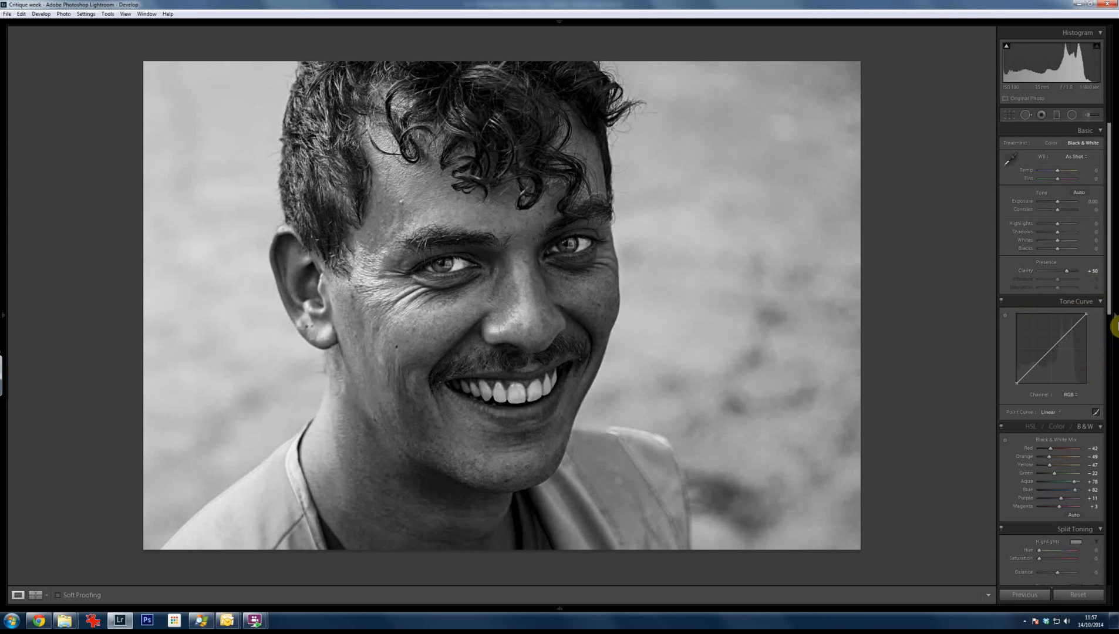
Sharpen the portrait with an amount of 55 and masking of 40, leaving luminance noise reduction at 0
{"action": "left_click_drag", "start_coordinate": [1110, 305], "coordinate": [1108, 418]}
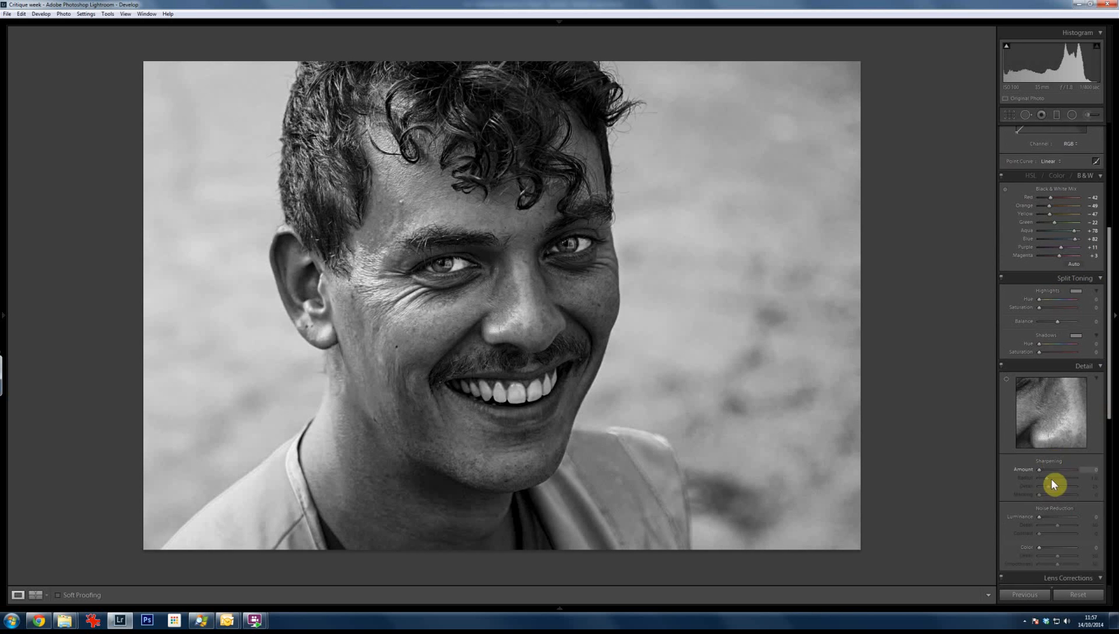
{"action": "left_click_drag", "start_coordinate": [1051, 470], "coordinate": [1057, 470]}
{"action": "left_click", "coordinate": [1052, 494]}
{"action": "left_click", "coordinate": [1052, 517]}
{"action": "left_click_drag", "start_coordinate": [1051, 517], "coordinate": [1034, 522]}
{"action": "left_click_drag", "start_coordinate": [1024, 415], "coordinate": [1050, 426]}
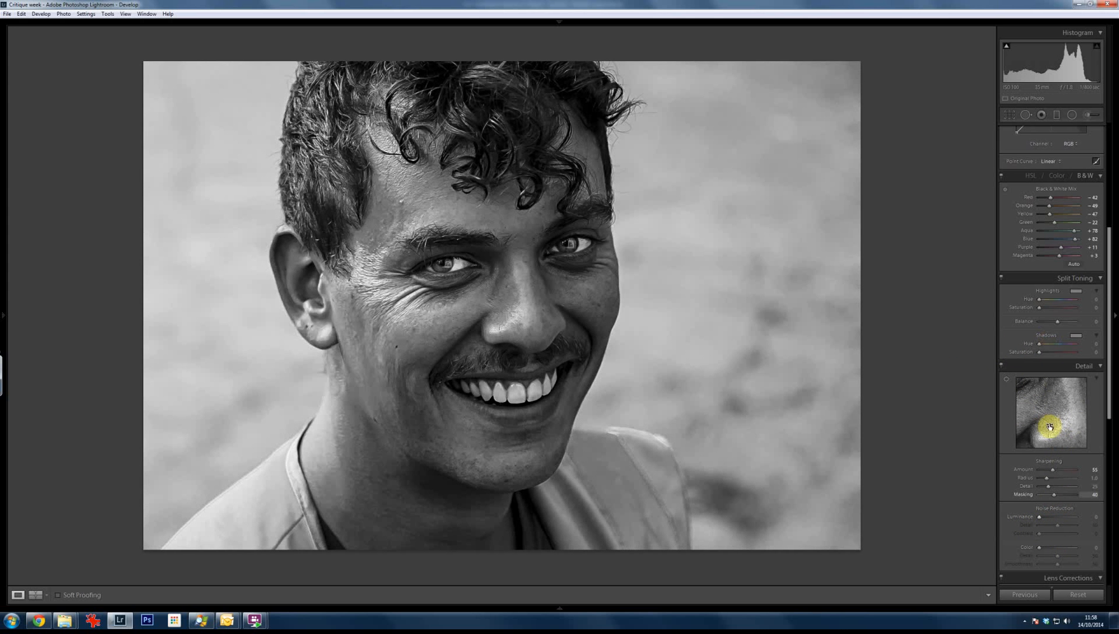
Add grain with amount 56 and size 54, plus a post-crop vignette of -33 with midpoint 35 and feather 100
{"action": "left_click_drag", "start_coordinate": [1111, 385], "coordinate": [1091, 472]}
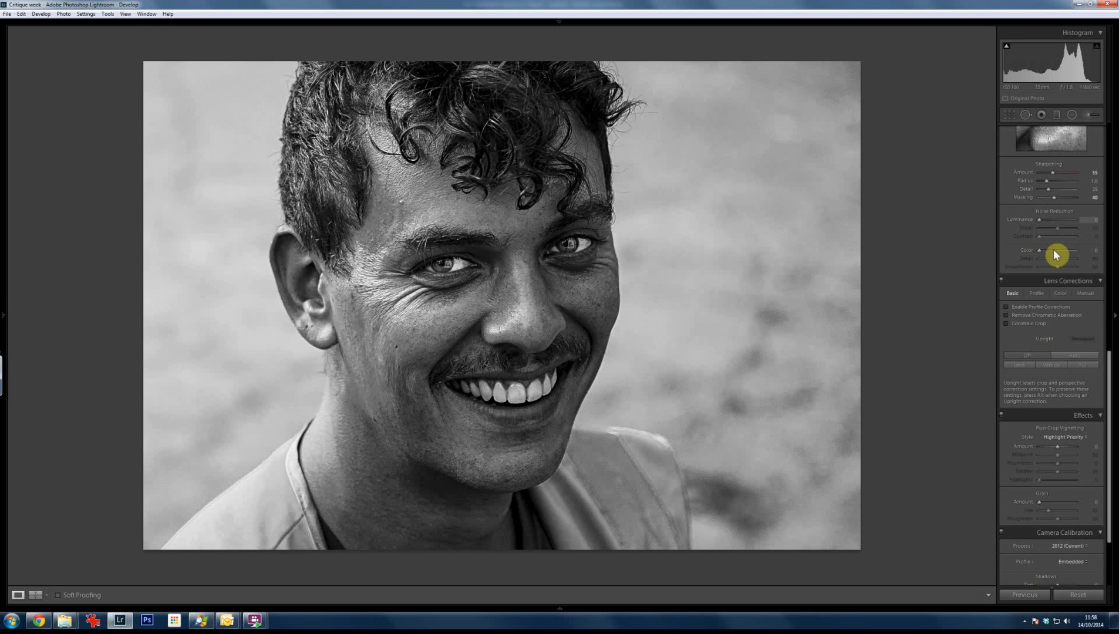
{"action": "left_click", "coordinate": [1056, 502]}
{"action": "left_click", "coordinate": [1060, 510]}
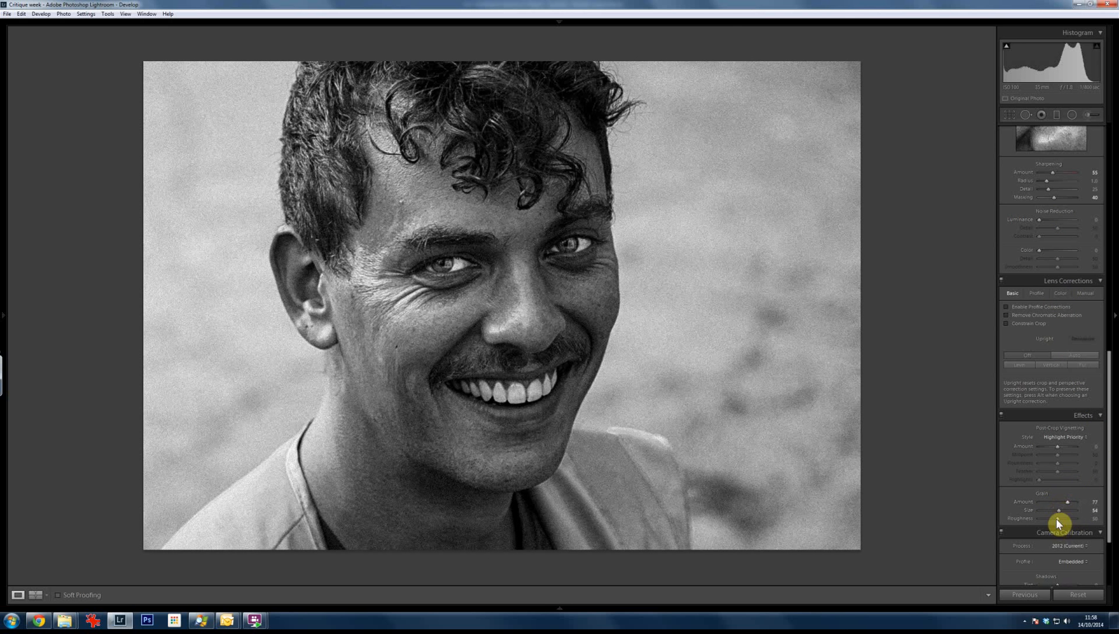
{"action": "mouse_move", "coordinate": [1057, 519]}
{"action": "left_mouse_down"}
{"action": "mouse_move", "coordinate": [1072, 524]}
{"action": "mouse_move", "coordinate": [1065, 530]}
{"action": "left_mouse_up"}
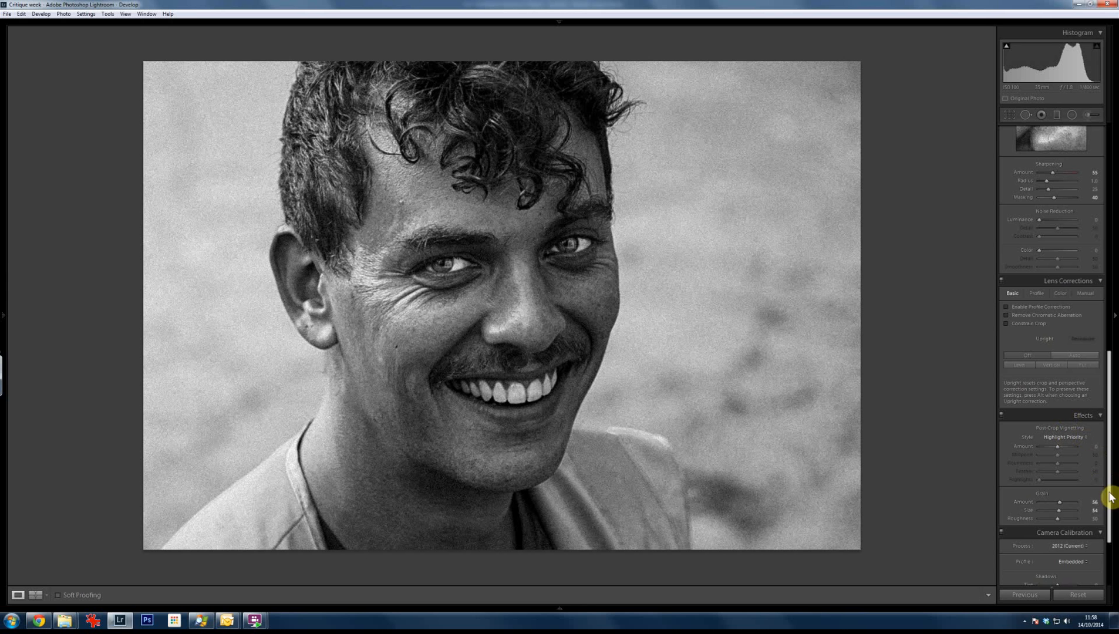
{"action": "mouse_move", "coordinate": [1110, 497]}
{"action": "left_mouse_down"}
{"action": "mouse_move", "coordinate": [1106, 519]}
{"action": "mouse_move", "coordinate": [1102, 449]}
{"action": "mouse_move", "coordinate": [1109, 490]}
{"action": "left_mouse_up"}
{"action": "left_click_drag", "start_coordinate": [1052, 469], "coordinate": [1051, 478]}
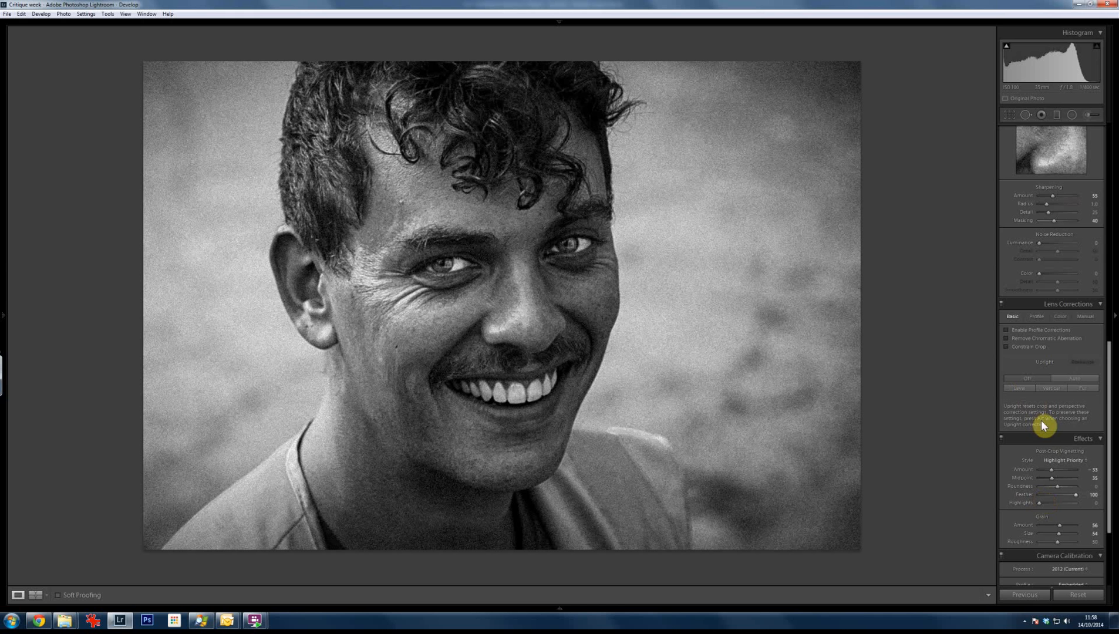
Compare the portrait before and after the edits, return to the single view and check the edit history
{"action": "left_click_drag", "start_coordinate": [1107, 498], "coordinate": [1077, 271]}
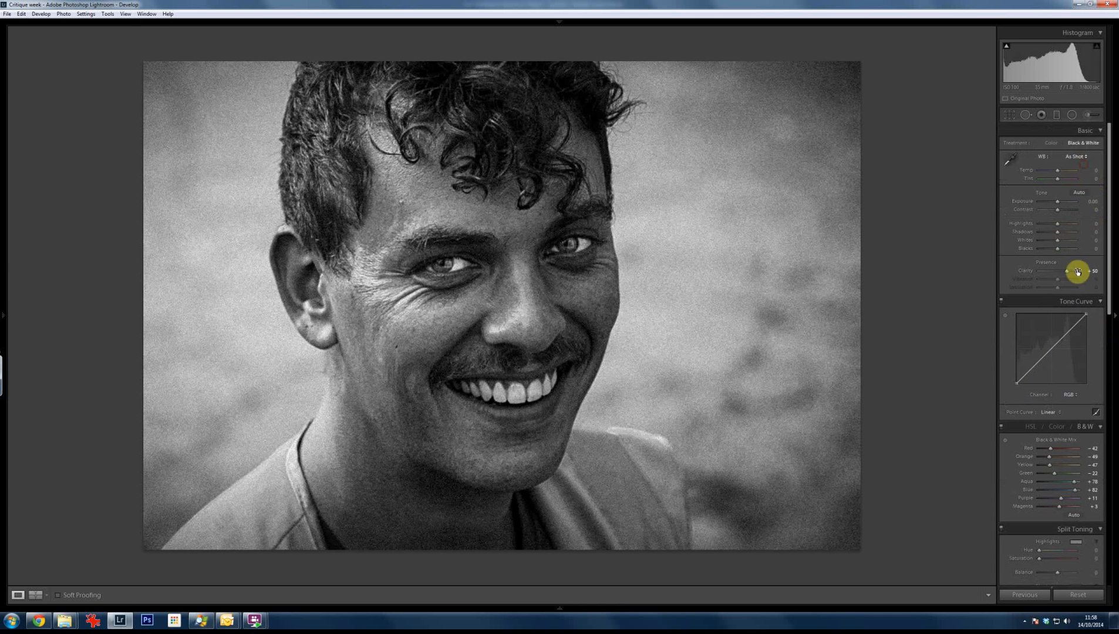
{"action": "left_click", "coordinate": [39, 596]}
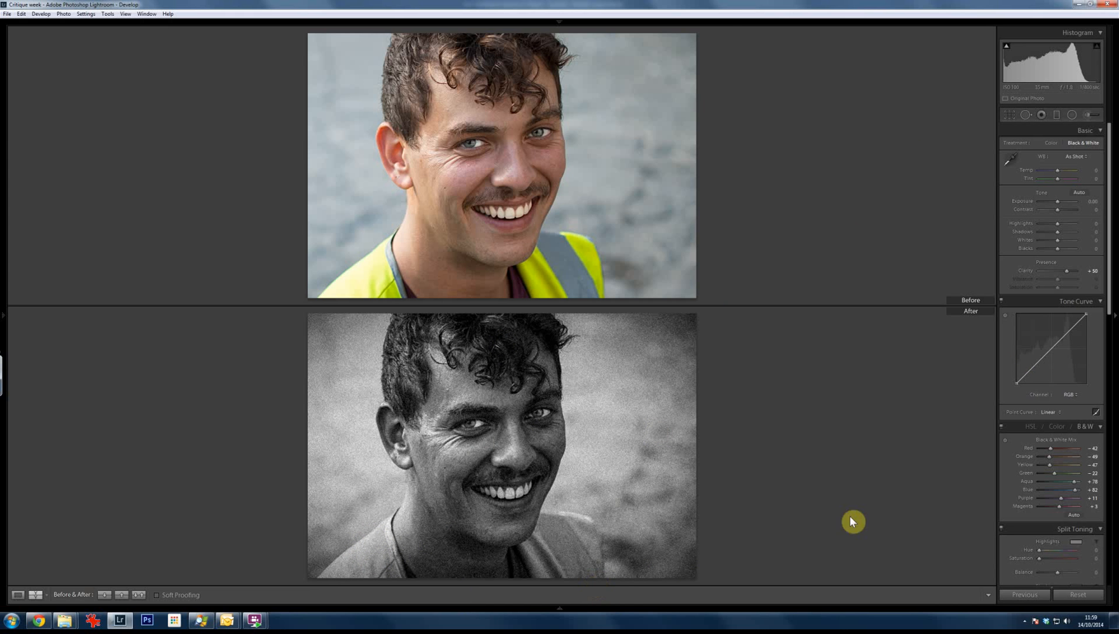
{"action": "left_click", "coordinate": [14, 597]}
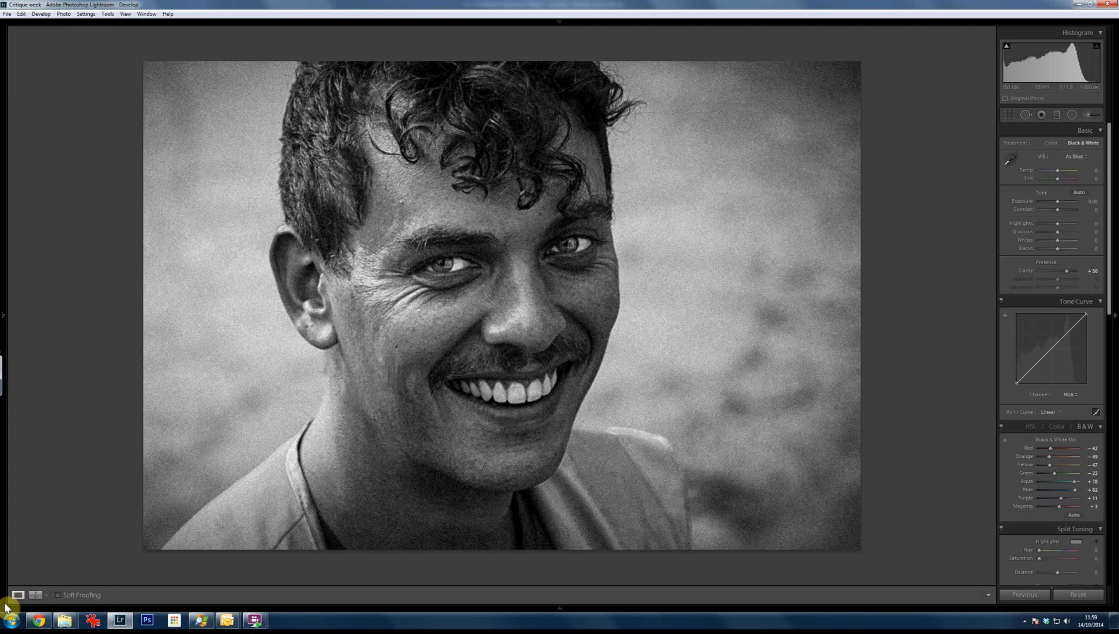
{"action": "mouse_move", "coordinate": [4, 606]}
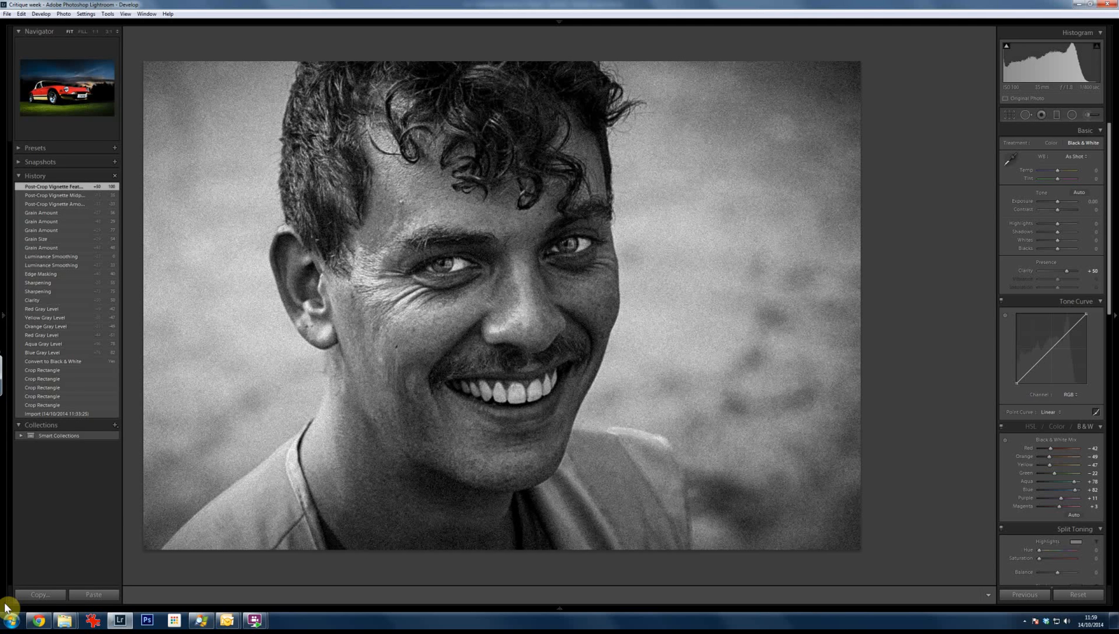
Go to the beach huts photo and crop away the upper sky and the lower strip of pavement
{"action": "key", "text": "Right"}
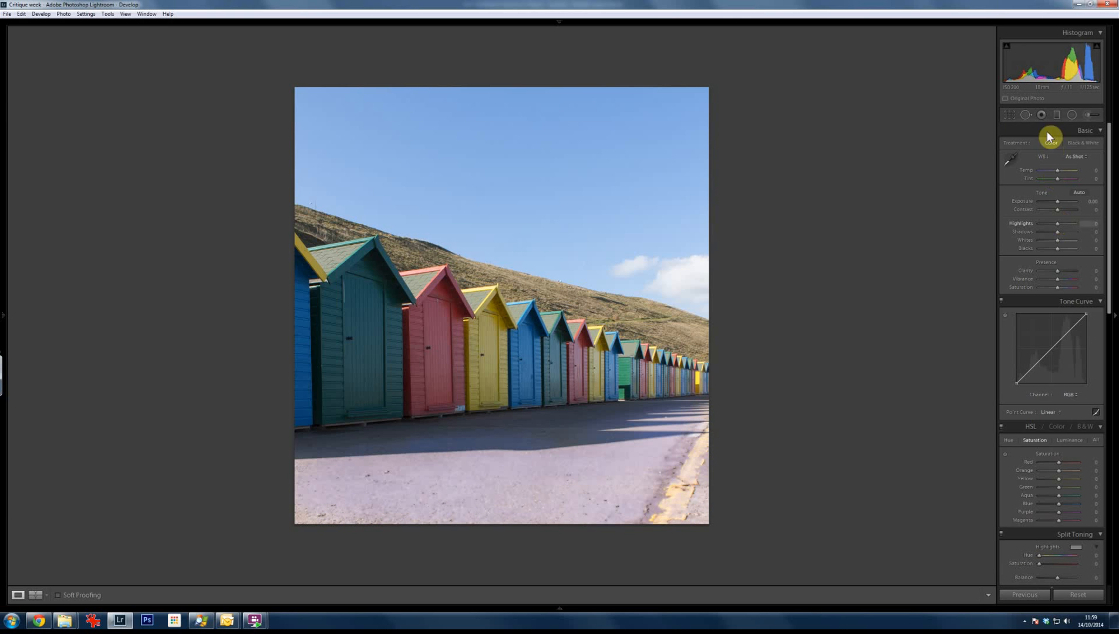
{"action": "left_click", "coordinate": [1009, 115]}
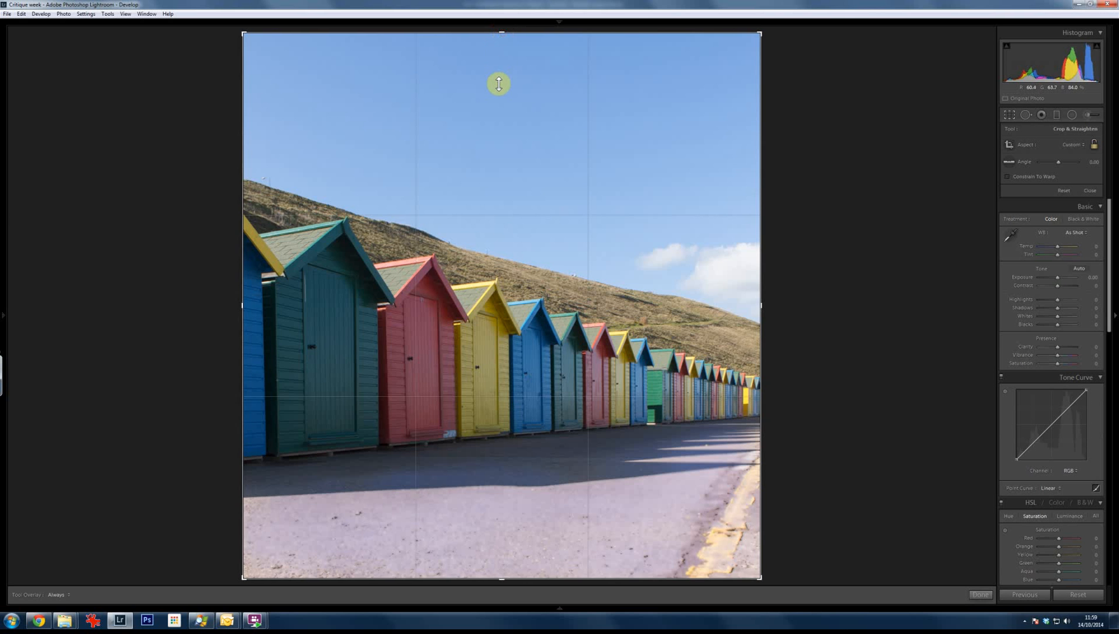
{"action": "left_click_drag", "start_coordinate": [499, 84], "coordinate": [498, 96]}
{"action": "left_click_drag", "start_coordinate": [502, 510], "coordinate": [502, 483]}
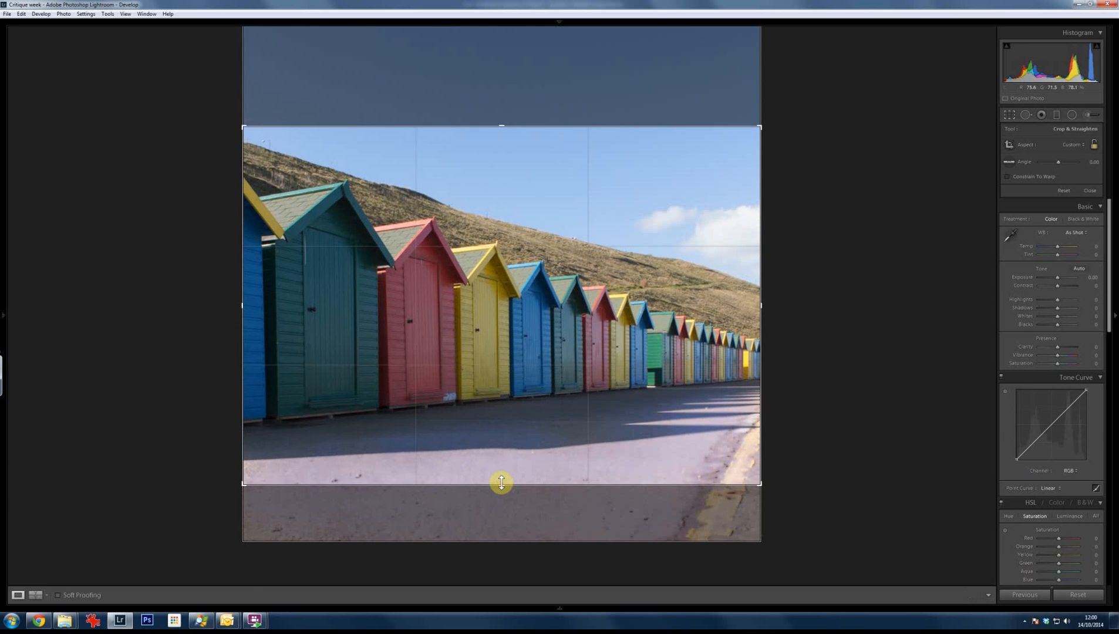
{"action": "key", "text": "Return"}
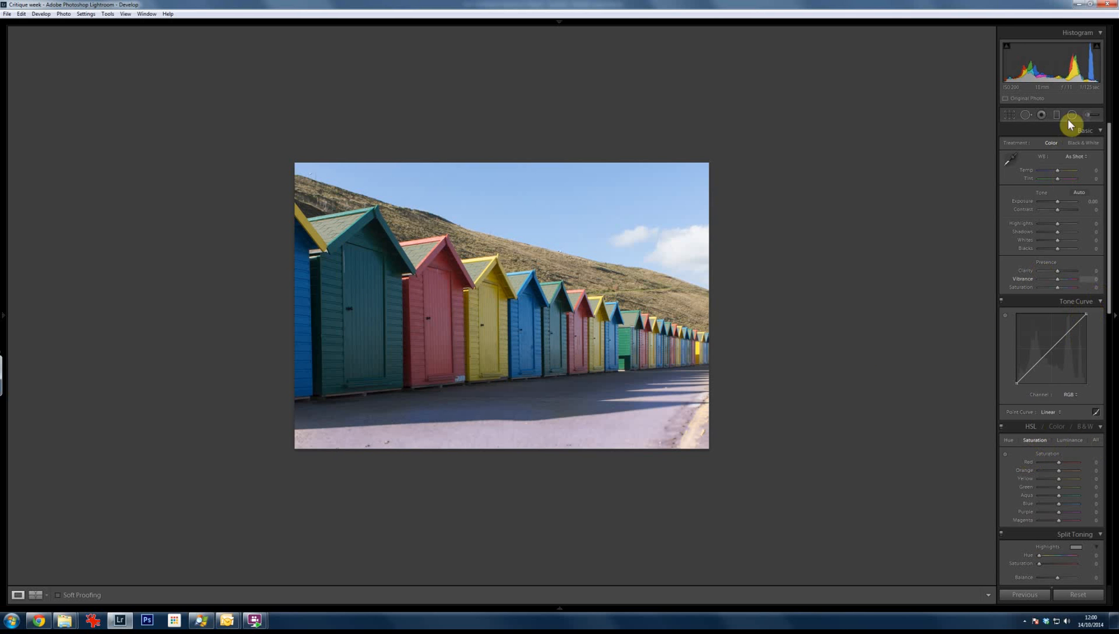
Paint a Dodge (Lighten) brush adjustment with 0.25 exposure over the shaded fronts of the beach huts
{"action": "left_click", "coordinate": [1090, 115]}
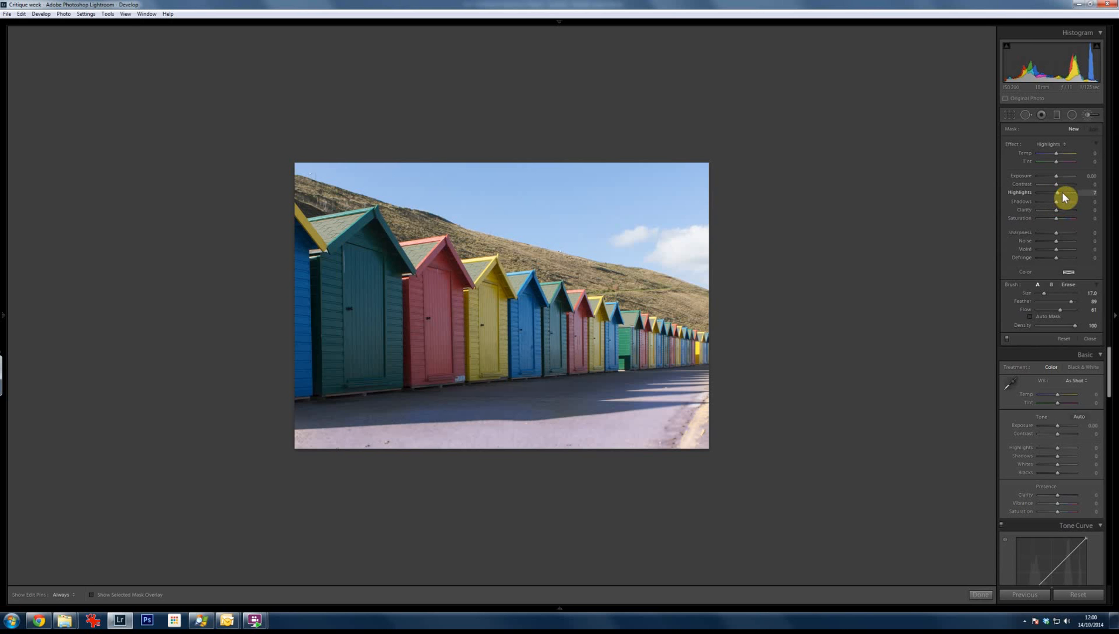
{"action": "left_click", "coordinate": [1065, 144]}
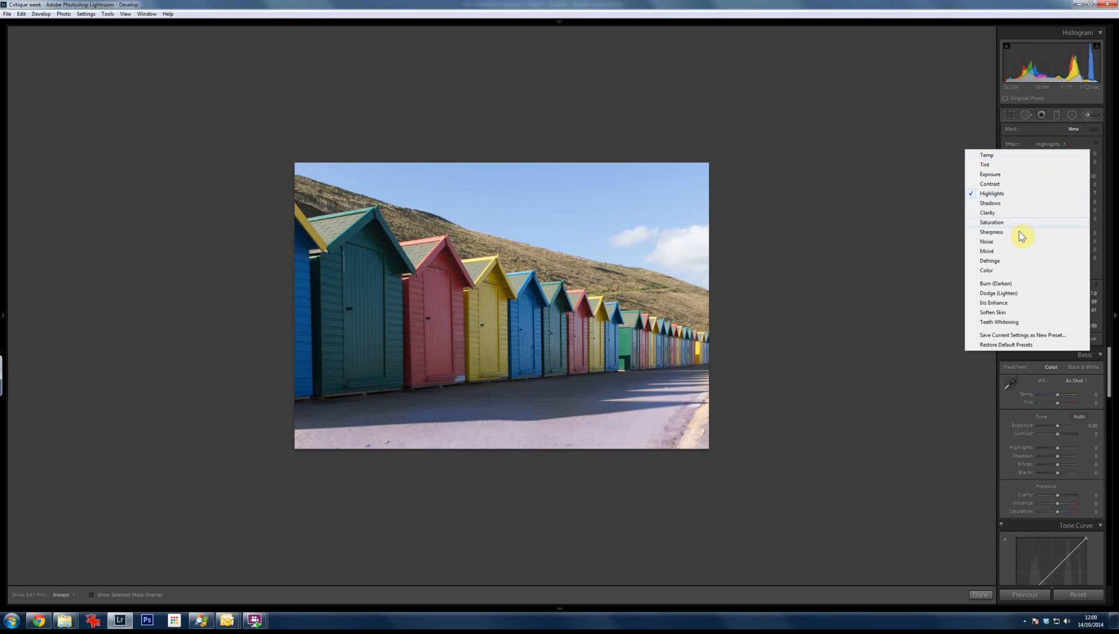
{"action": "left_click", "coordinate": [1003, 294]}
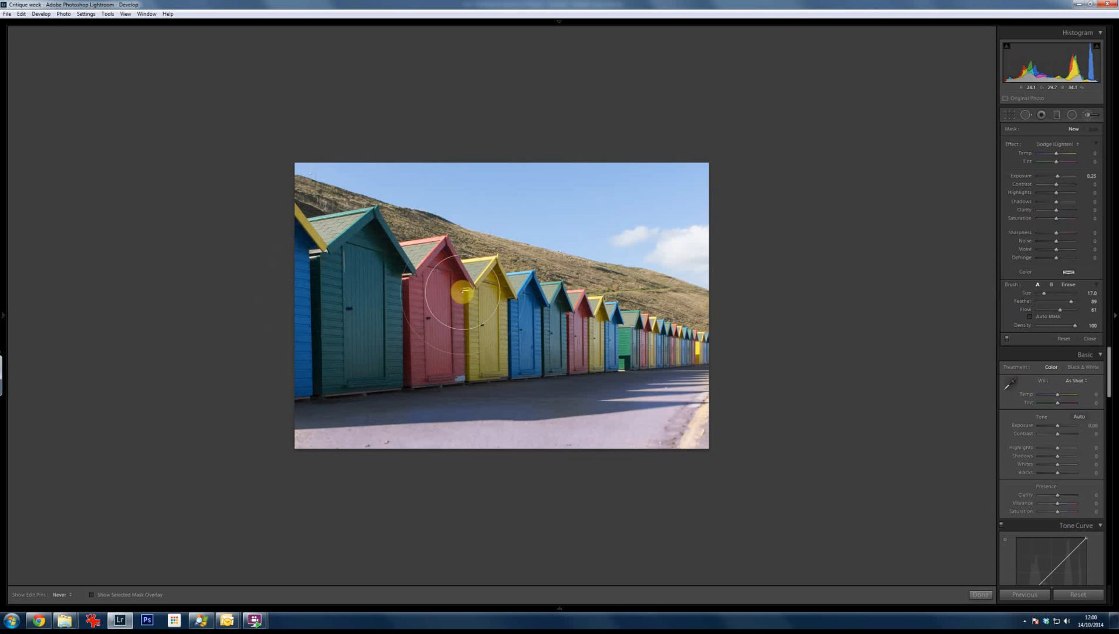
{"action": "key", "text": "h"}
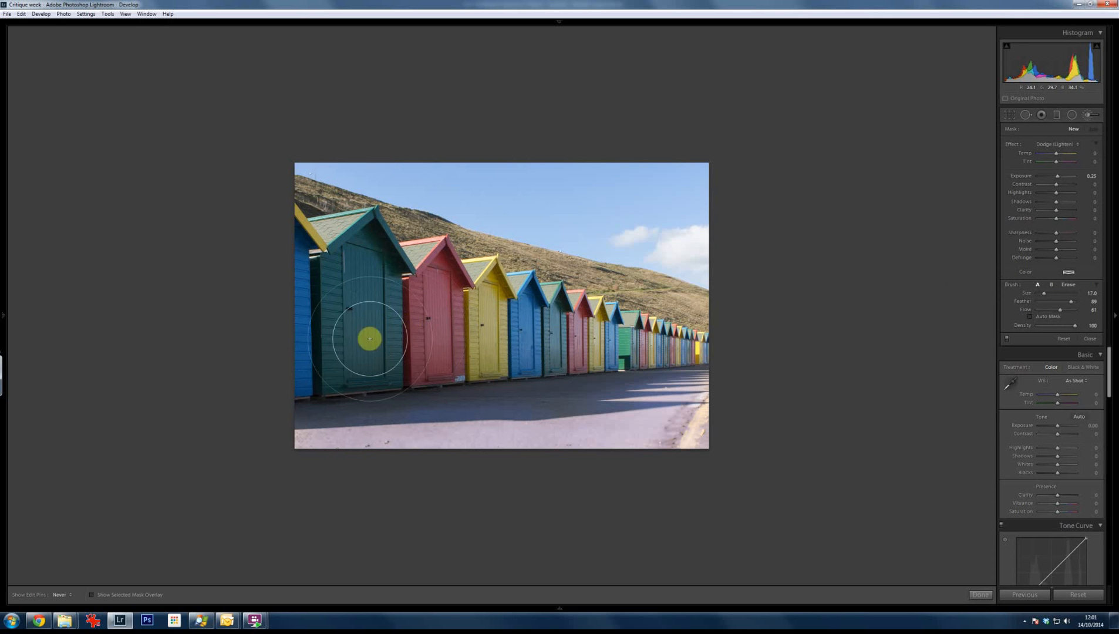
{"action": "key", "text": "h"}
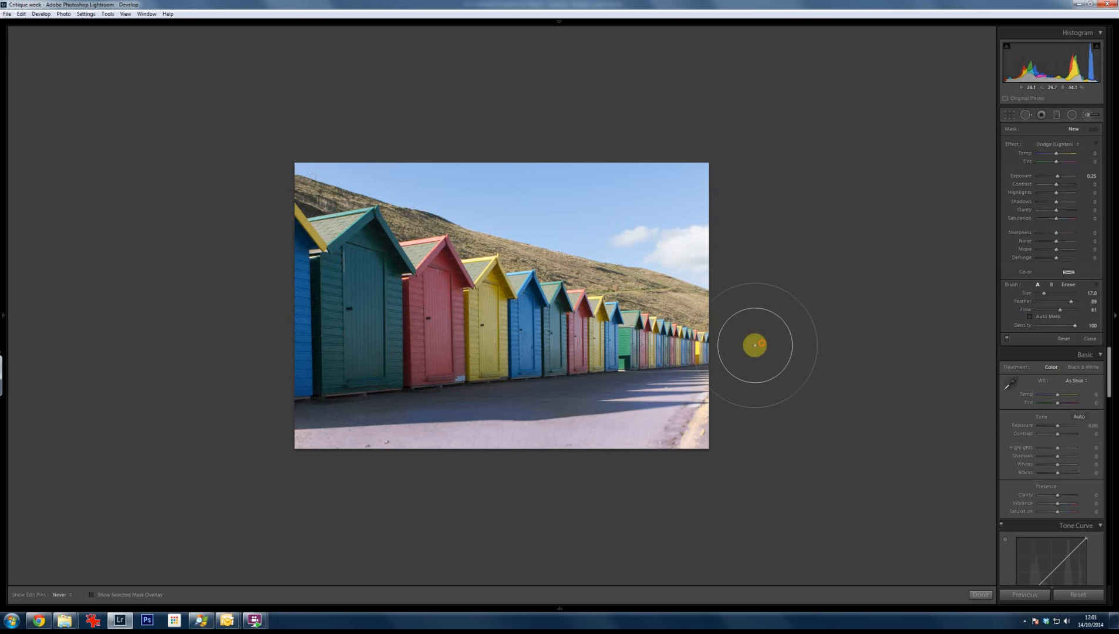
{"action": "left_click_drag", "start_coordinate": [1103, 306], "coordinate": [1094, 272]}
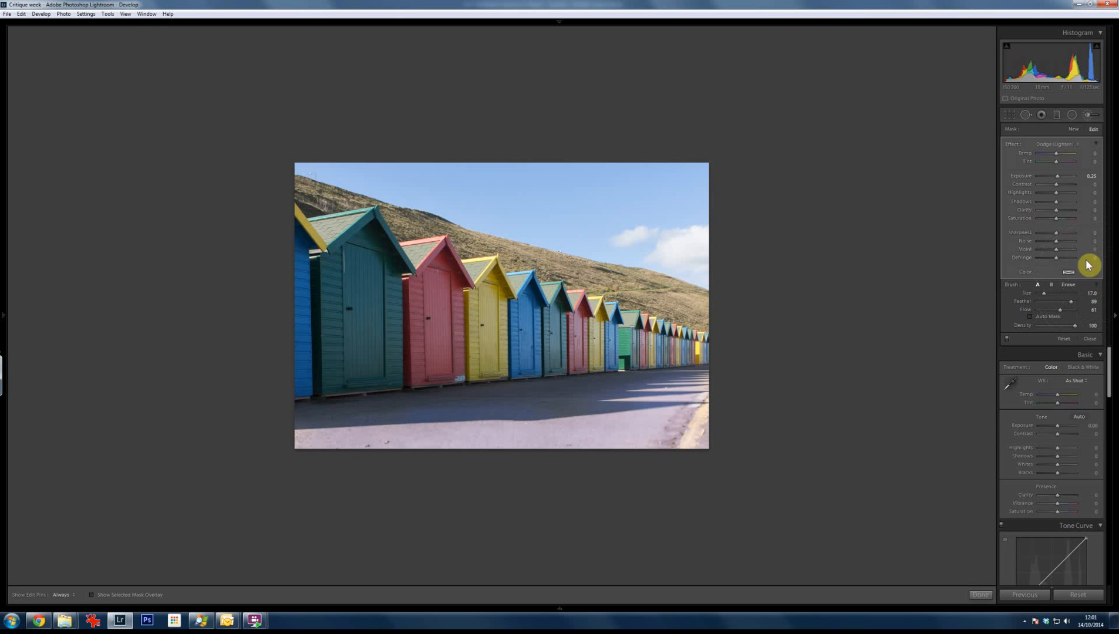
Set the brushed area's saturation to 60, clarity to 26 and exposure to 1.05, and extend the brushing along the base of the hut row
{"action": "left_click", "coordinate": [1069, 218]}
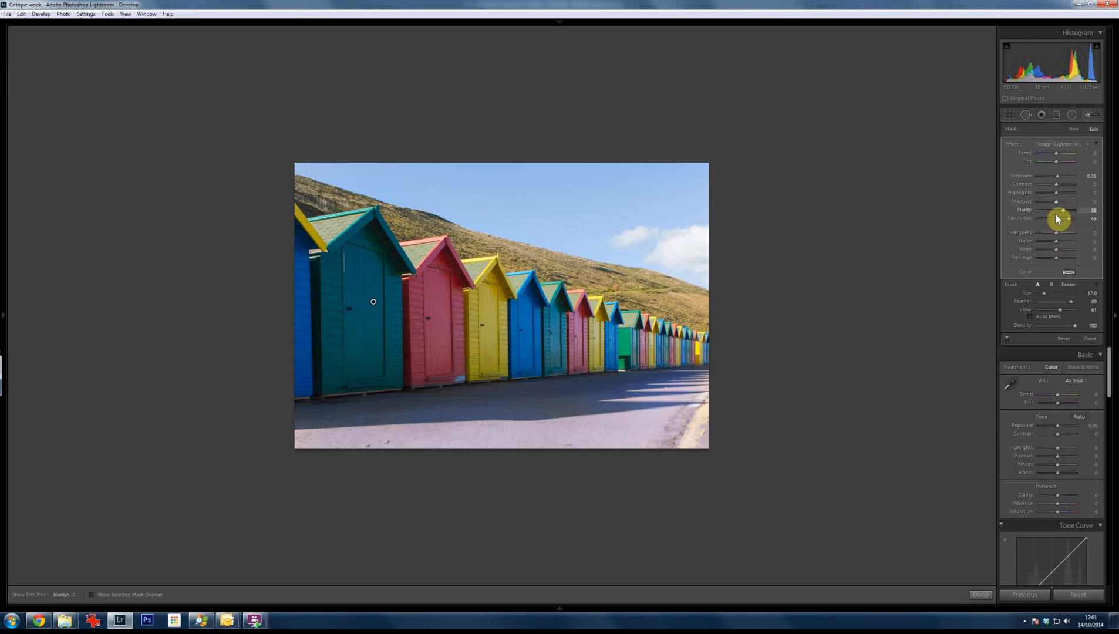
{"action": "left_click_drag", "start_coordinate": [1057, 210], "coordinate": [1060, 175]}
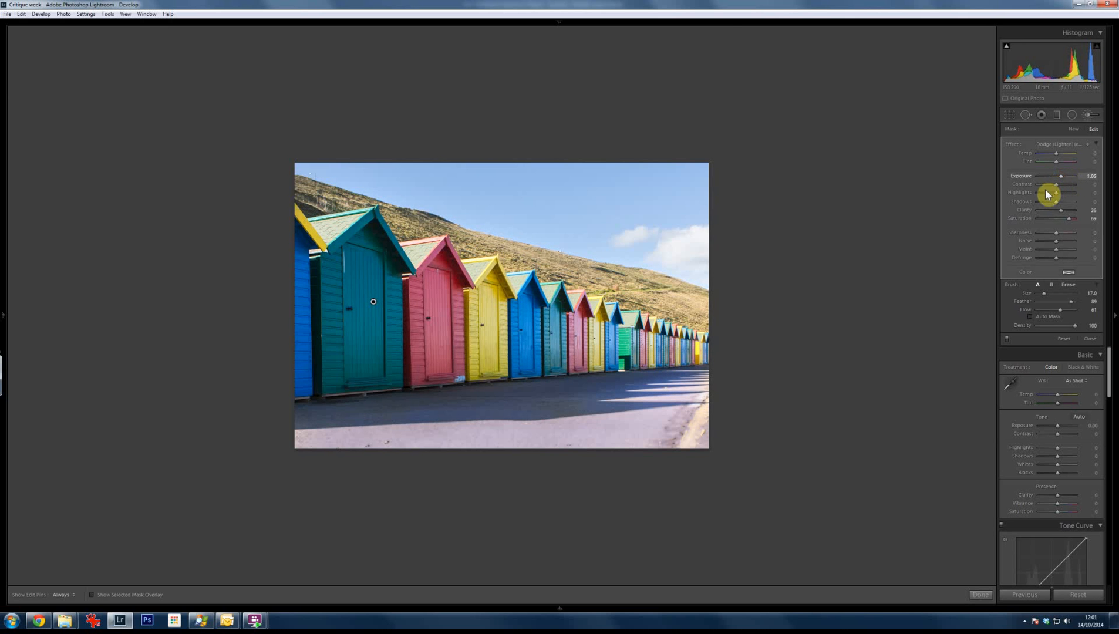
{"action": "mouse_move", "coordinate": [320, 364]}
{"action": "left_mouse_down"}
{"action": "mouse_move", "coordinate": [340, 337]}
{"action": "mouse_move", "coordinate": [321, 364]}
{"action": "left_mouse_up"}
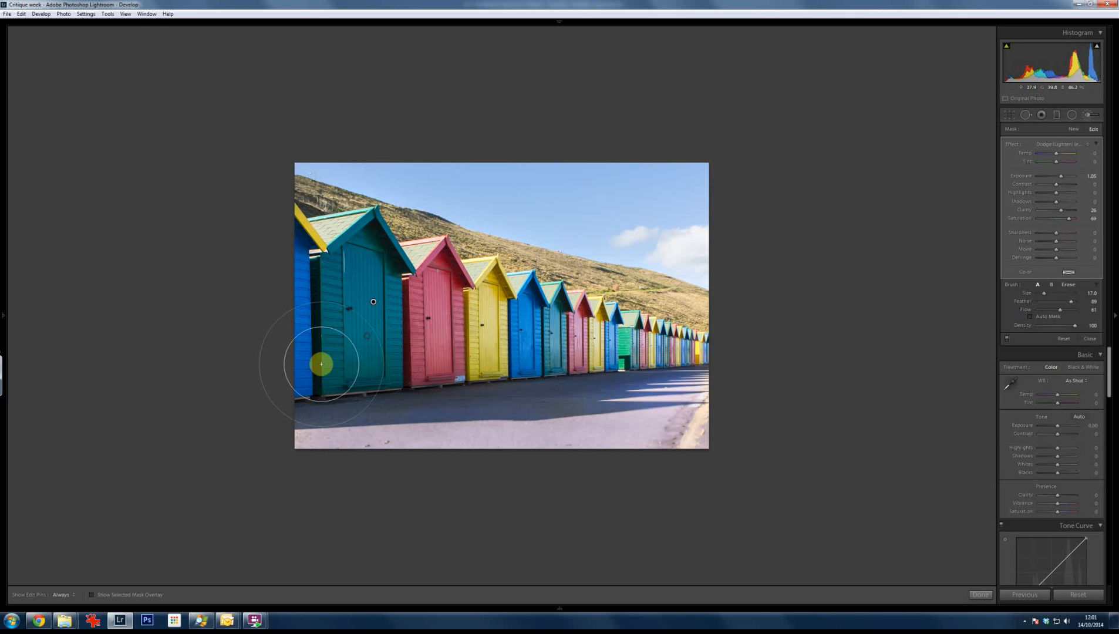
{"action": "key", "text": "h"}
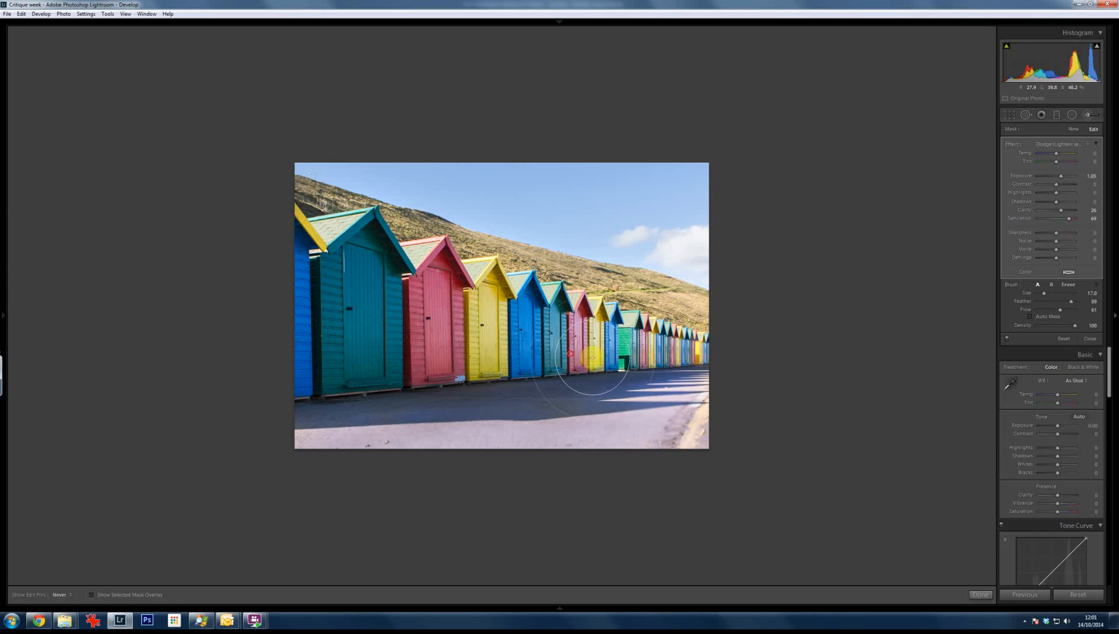
{"action": "left_click_drag", "start_coordinate": [673, 374], "coordinate": [676, 374]}
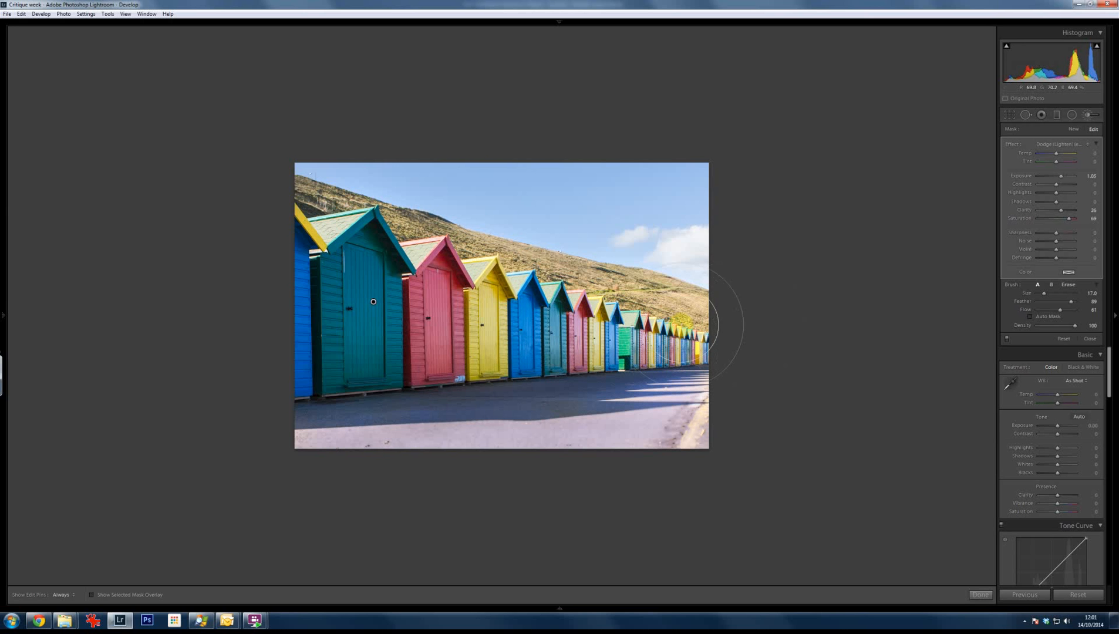
{"action": "key", "text": "h"}
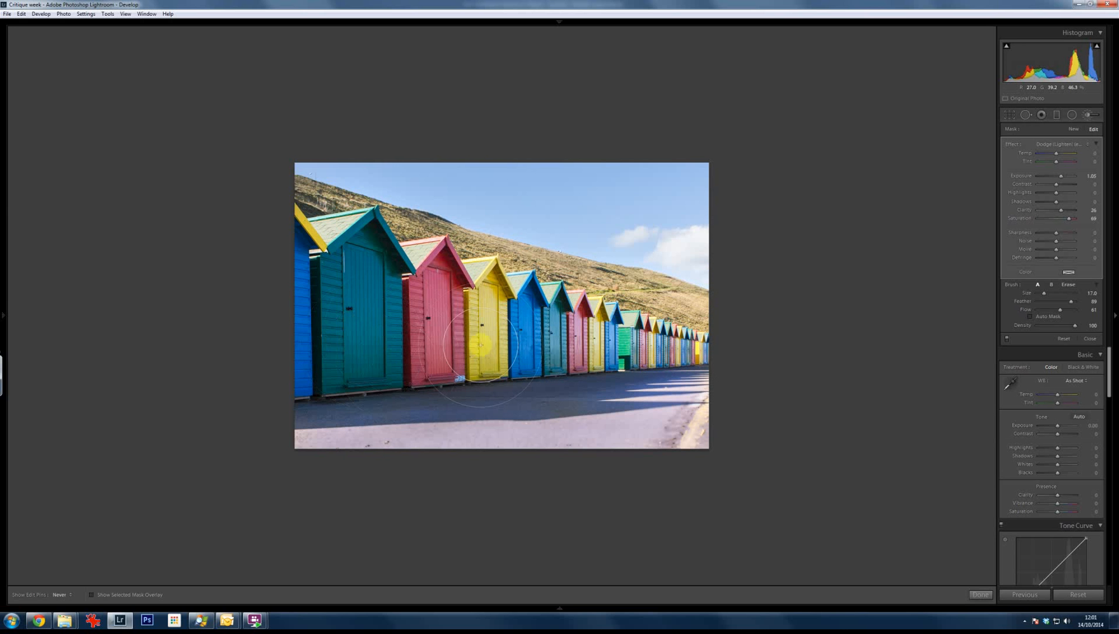
{"action": "key", "text": "h"}
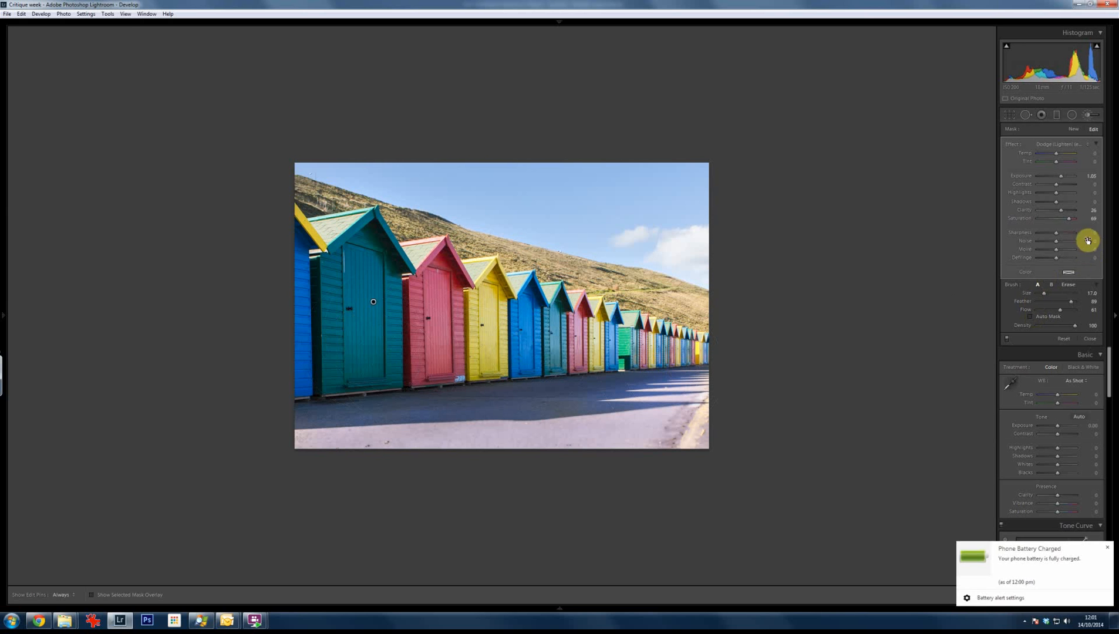
{"action": "left_click", "coordinate": [1107, 548]}
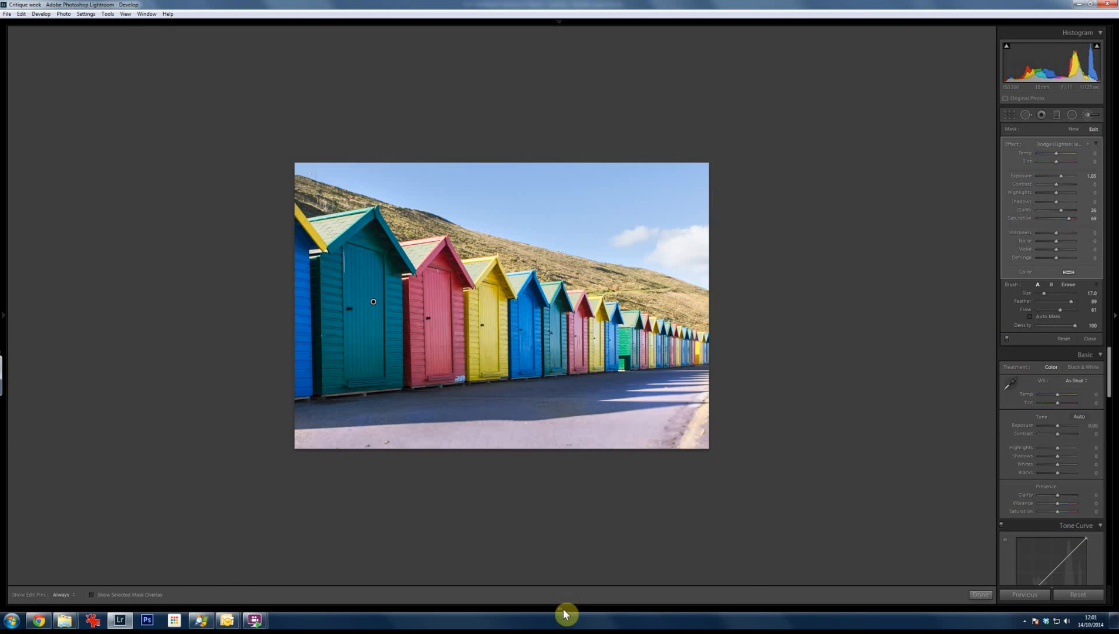
Go to the night photo of the cobbled street and close the adjustment brush
{"action": "mouse_move", "coordinate": [562, 610]}
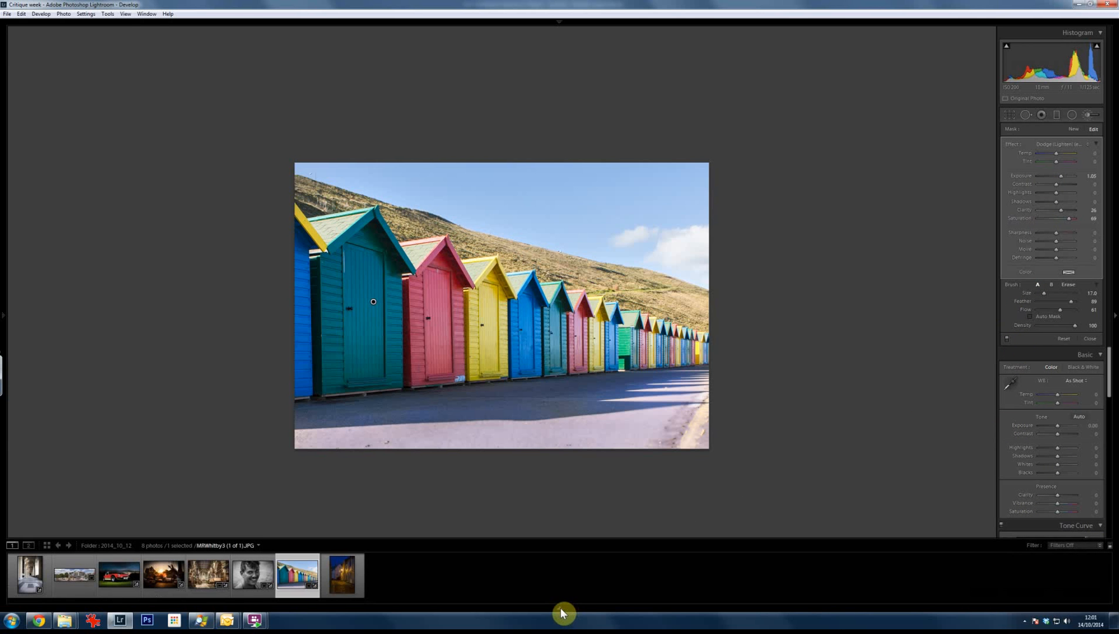
{"action": "left_click", "coordinate": [357, 574]}
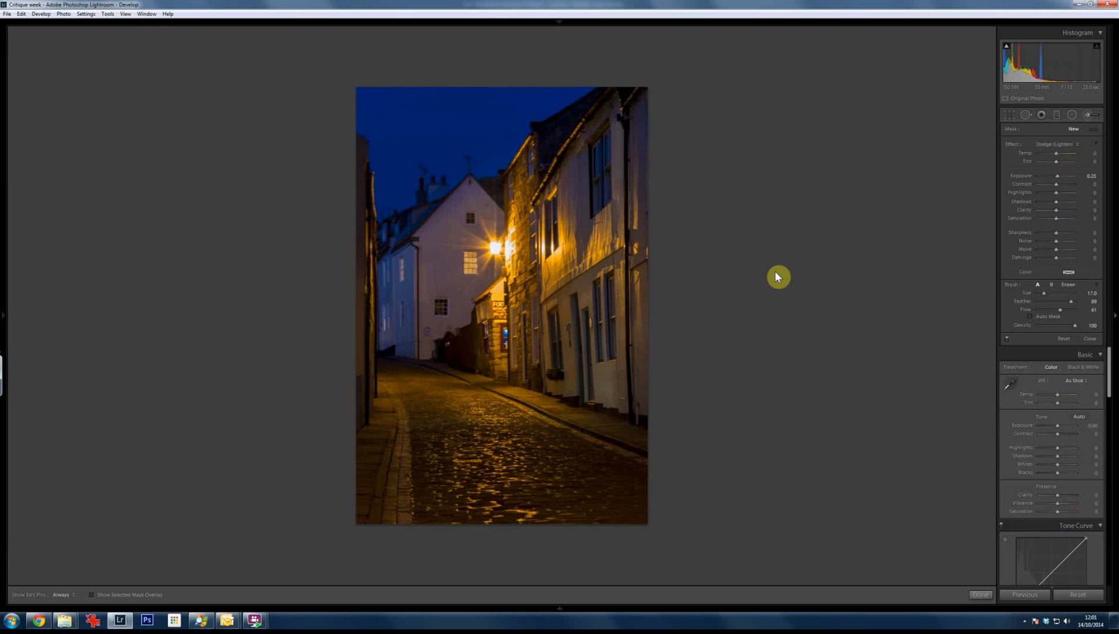
{"action": "left_click", "coordinate": [980, 595]}
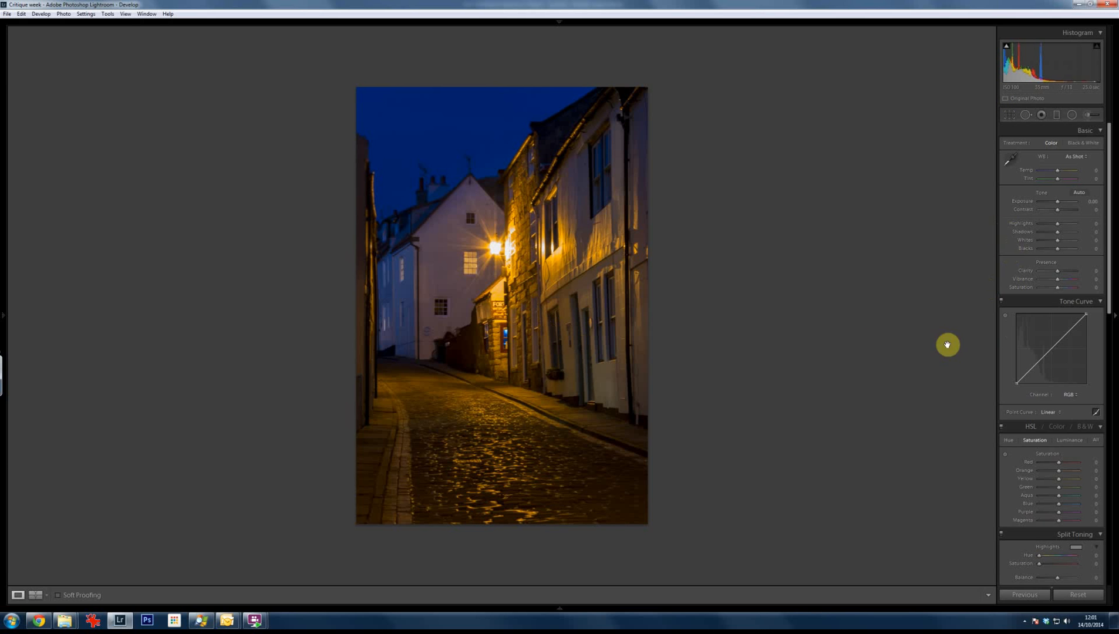
{"action": "mouse_move", "coordinate": [5, 235]}
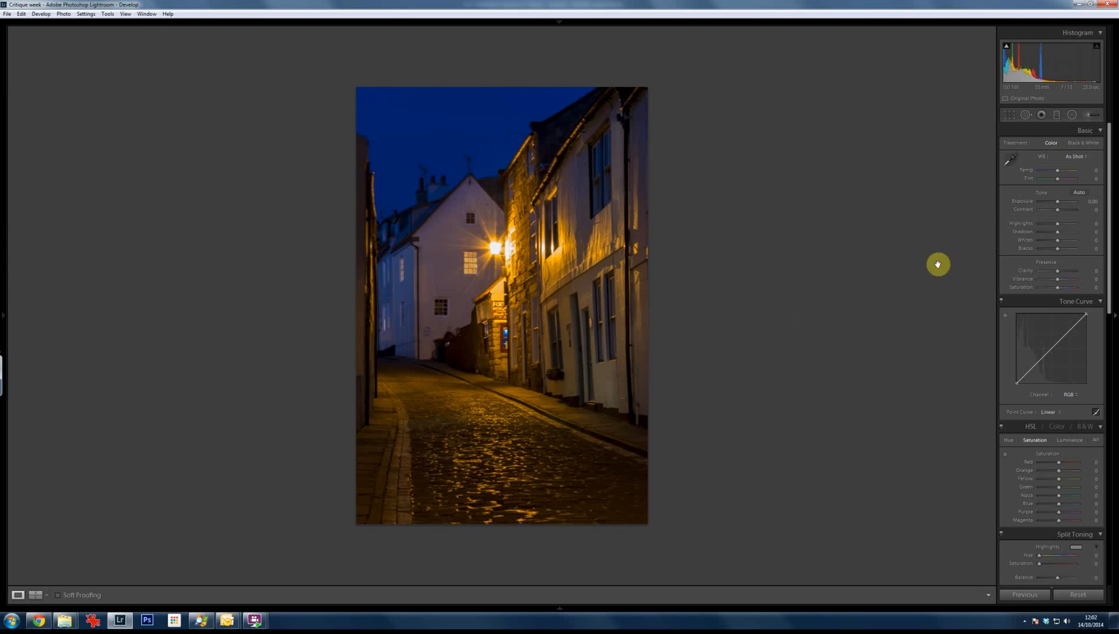
Crop the street photo slightly to trim the dark wall on the left and part of the sky
{"action": "left_click", "coordinate": [1011, 115]}
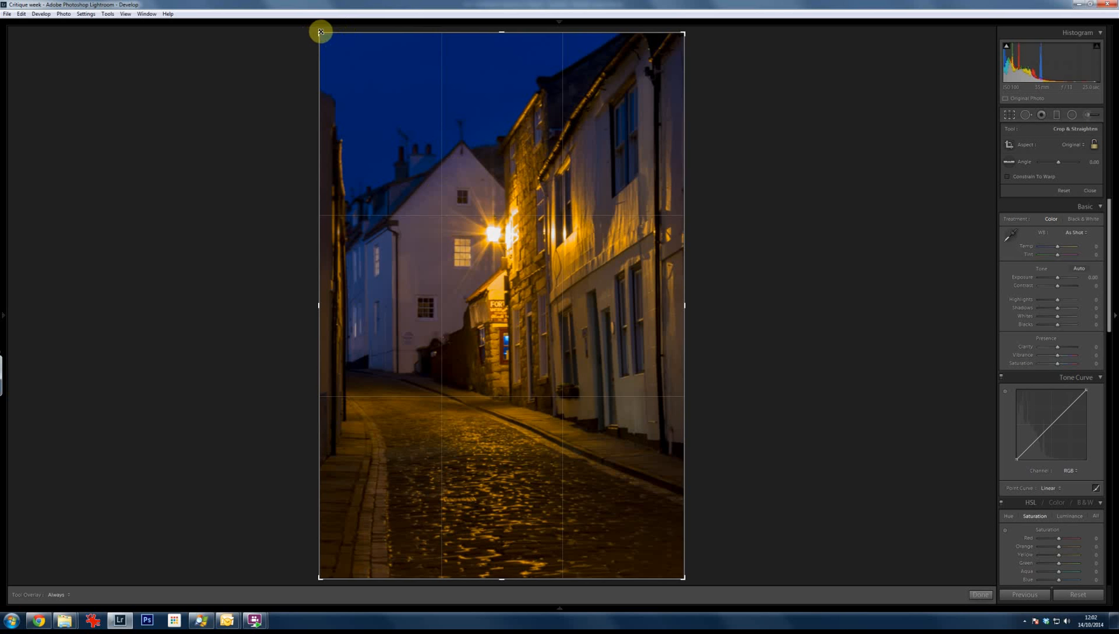
{"action": "left_click_drag", "start_coordinate": [329, 40], "coordinate": [338, 53]}
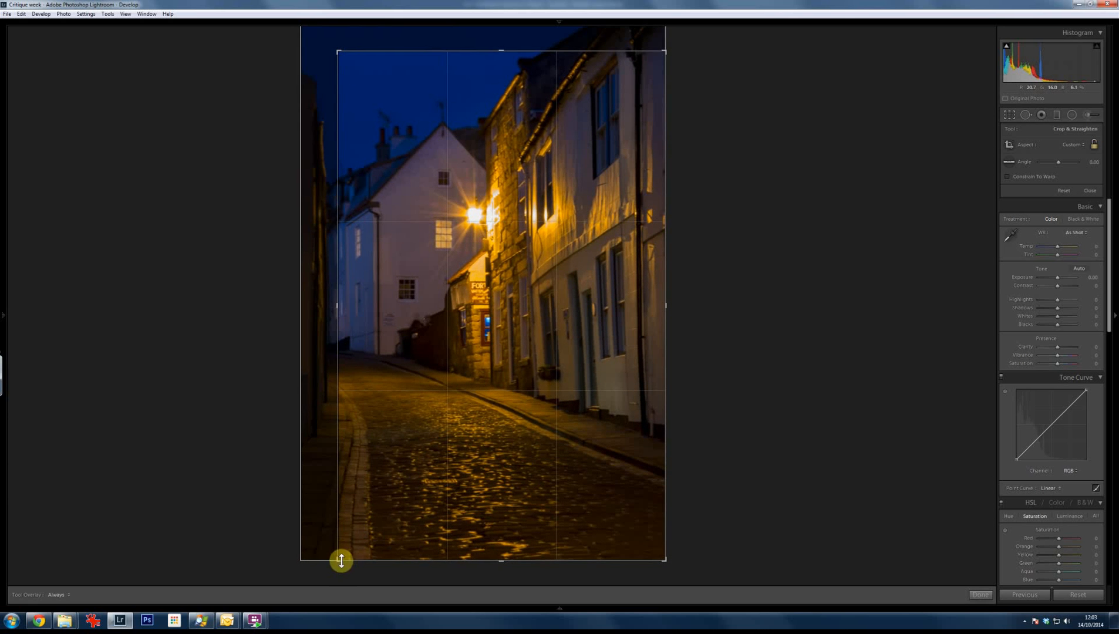
{"action": "left_click_drag", "start_coordinate": [334, 560], "coordinate": [334, 559]}
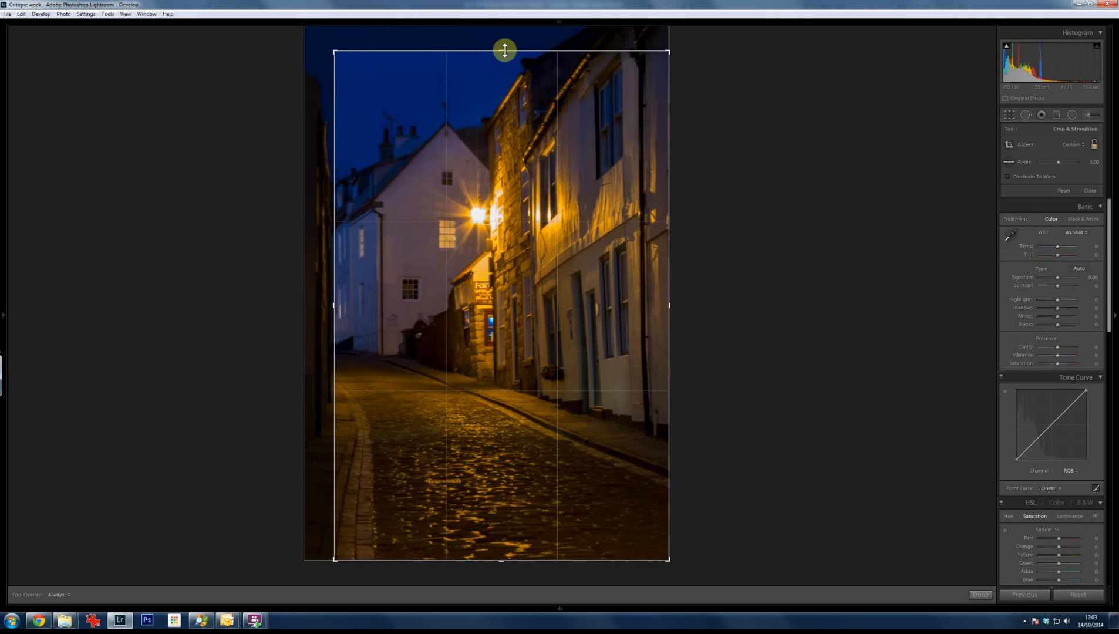
{"action": "left_click_drag", "start_coordinate": [504, 57], "coordinate": [502, 61]}
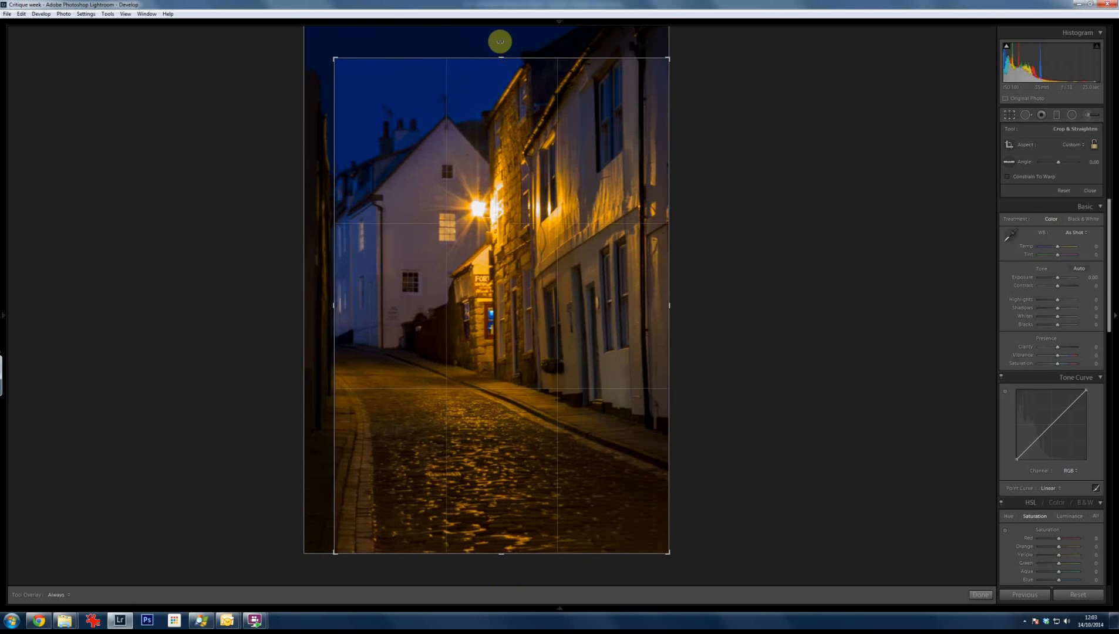
{"action": "key", "text": "Return"}
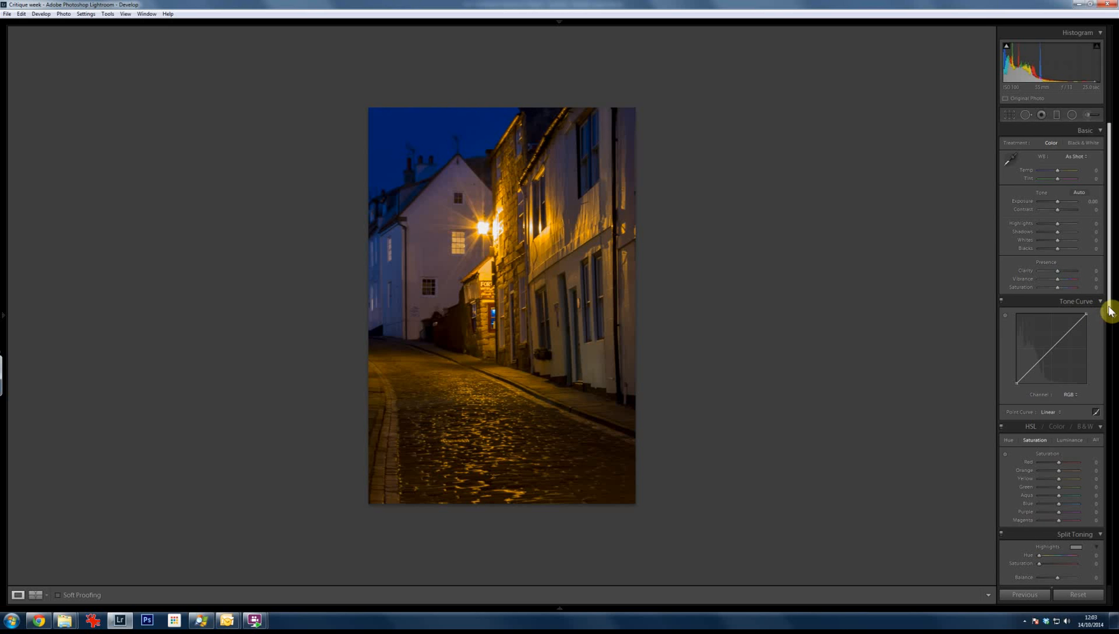
Set the street photo's saturation to -7 and split-tone its highlights with a yellow-green tint of hue 72
{"action": "left_click_drag", "start_coordinate": [1056, 287], "coordinate": [1056, 285]}
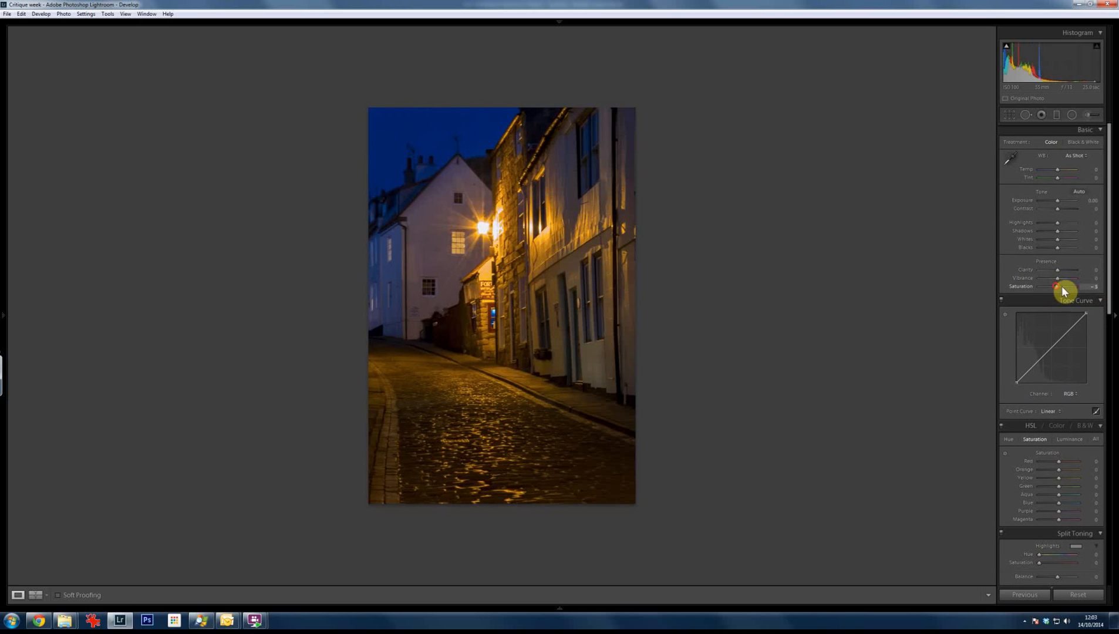
{"action": "scroll", "coordinate": [1107, 306], "scroll_direction": "down", "scroll_amount": 4}
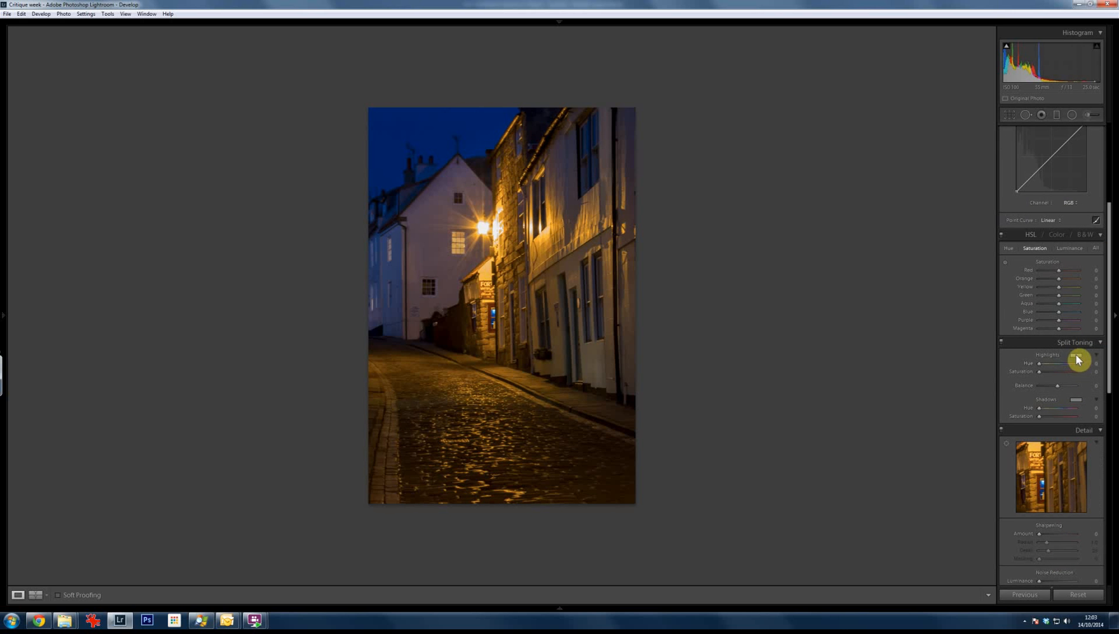
{"action": "left_click", "coordinate": [1076, 355]}
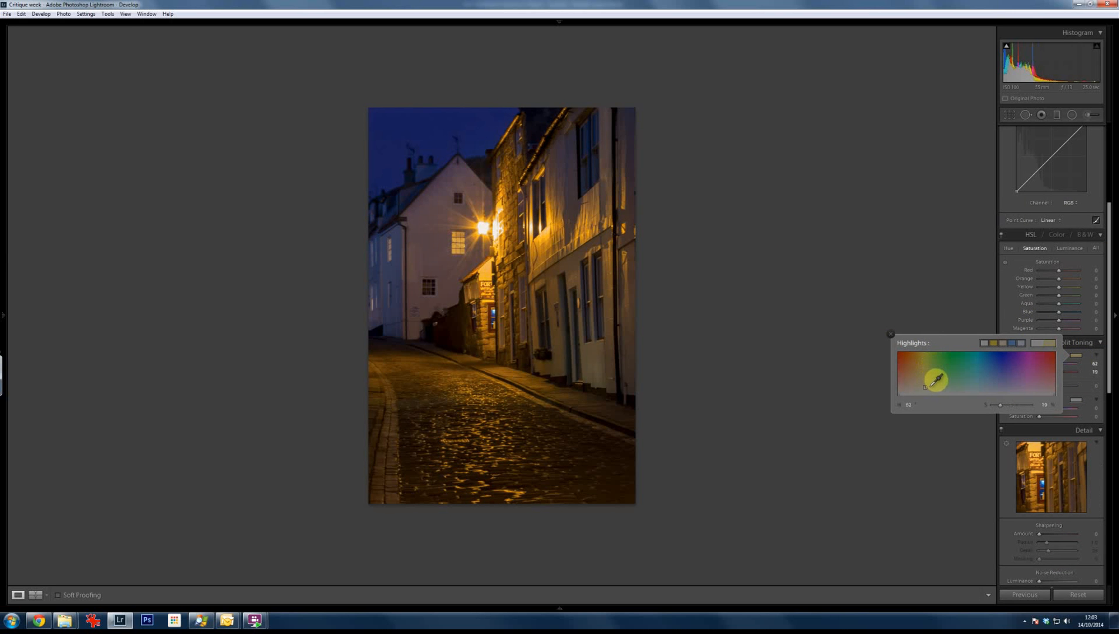
{"action": "left_click", "coordinate": [929, 380]}
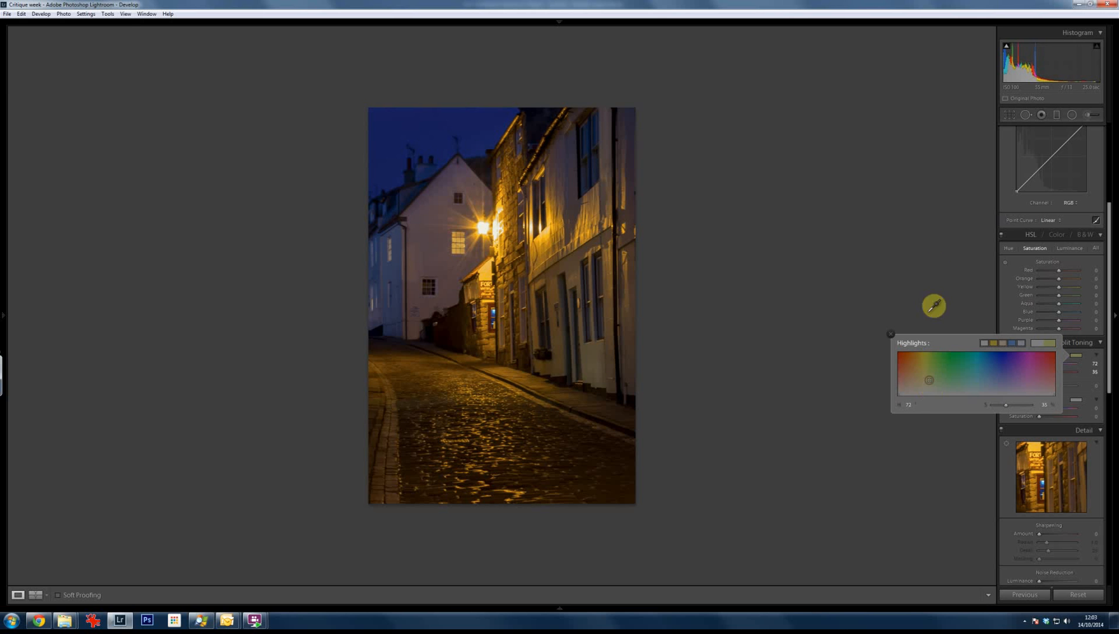
{"action": "left_click", "coordinate": [728, 73]}
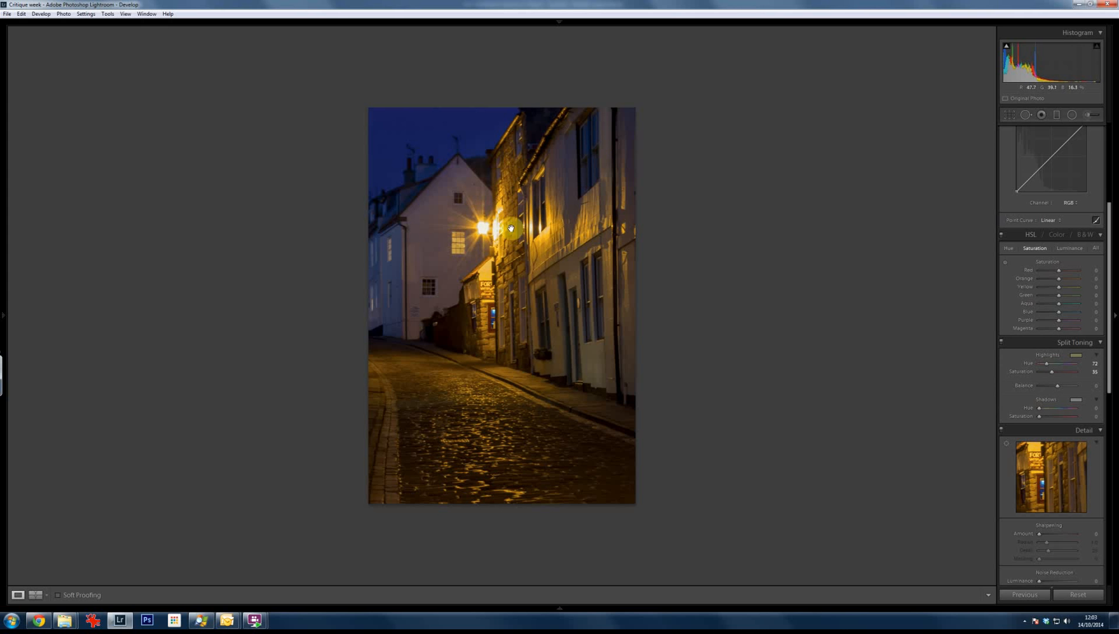
Remove the street photo's crop to restore the full frame
{"action": "left_click", "coordinate": [1011, 116]}
{"action": "left_click_drag", "start_coordinate": [304, 26], "coordinate": [260, 1]}
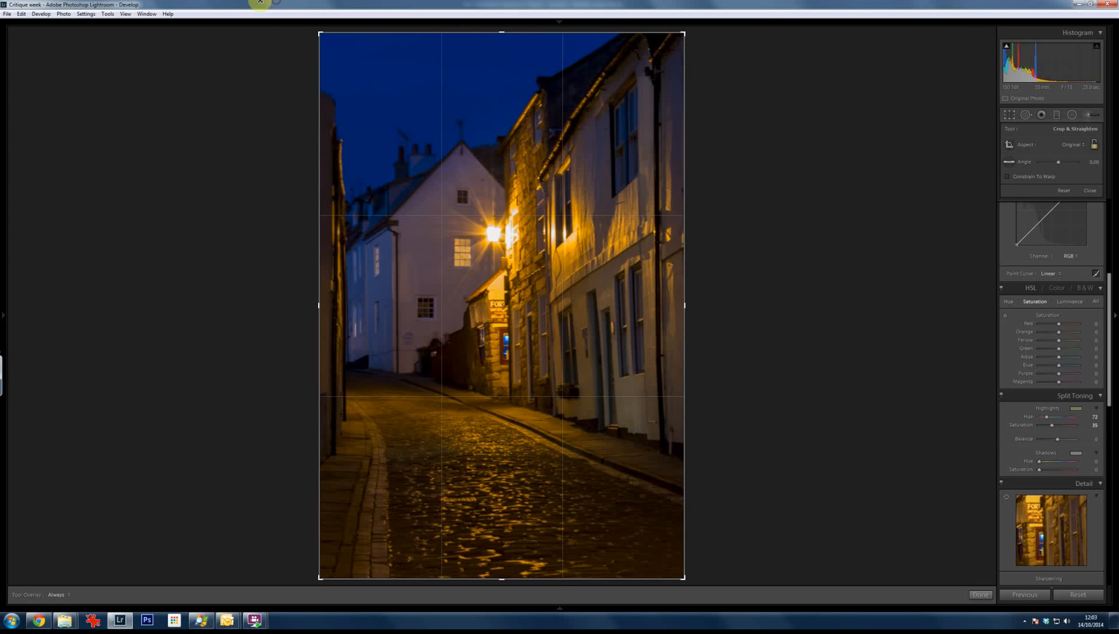
{"action": "key", "text": "ctrl+z"}
{"action": "key", "text": "ctrl+z"}
{"action": "key", "text": "ctrl+z"}
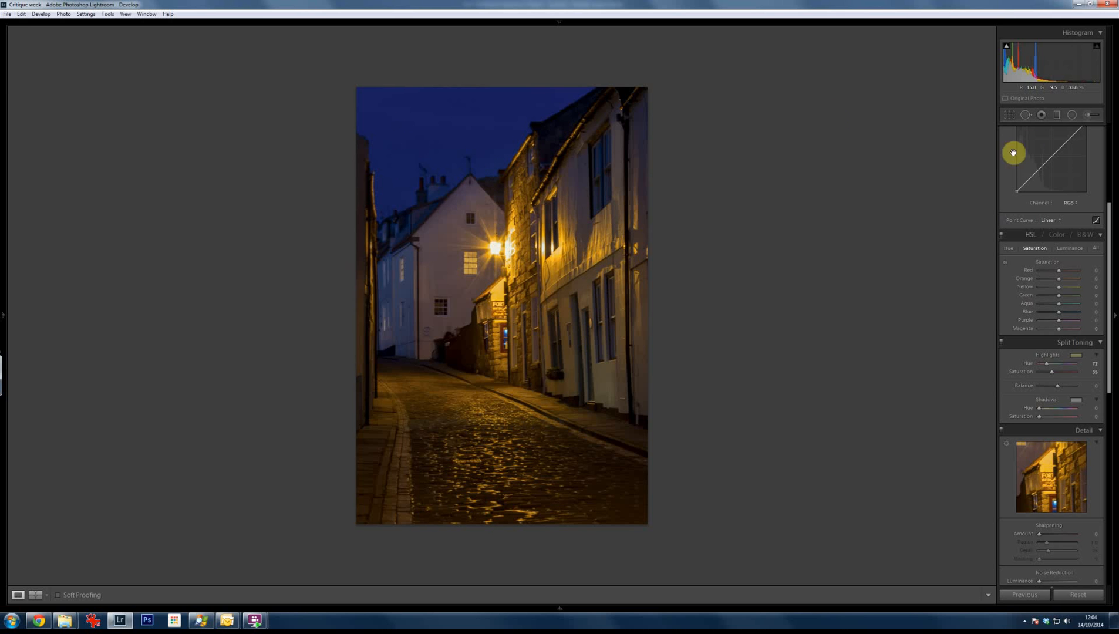
Crop the street photo tightly around the lamp and houses, cutting most of the sky, the left wall and the foreground cobbles
{"action": "left_click", "coordinate": [1009, 115]}
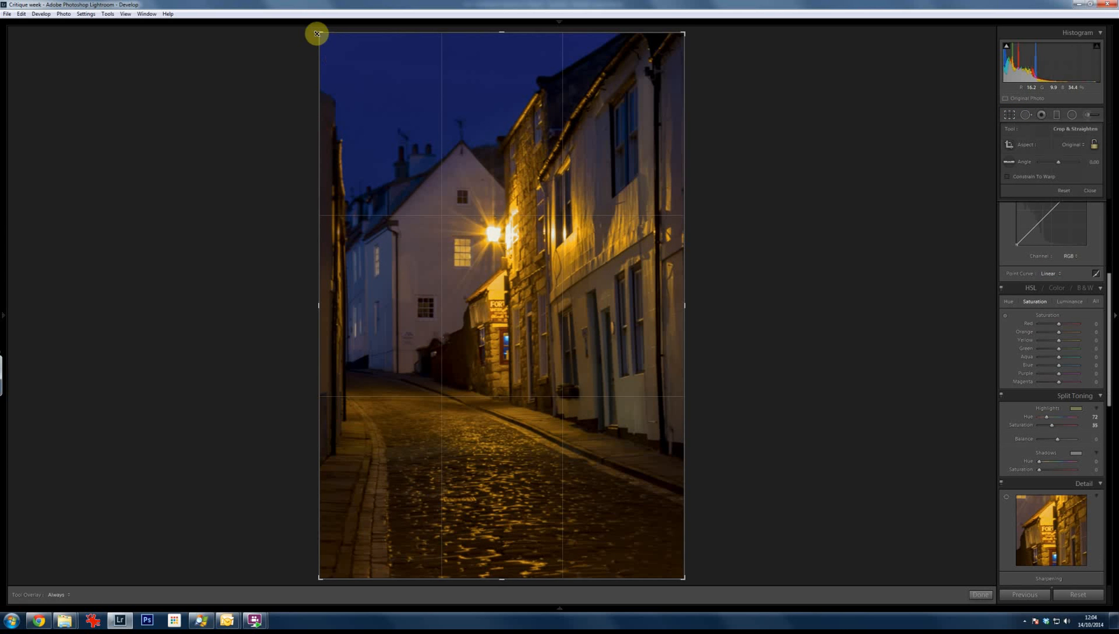
{"action": "left_click_drag", "start_coordinate": [322, 33], "coordinate": [352, 77]}
{"action": "left_click_drag", "start_coordinate": [493, 533], "coordinate": [502, 505]}
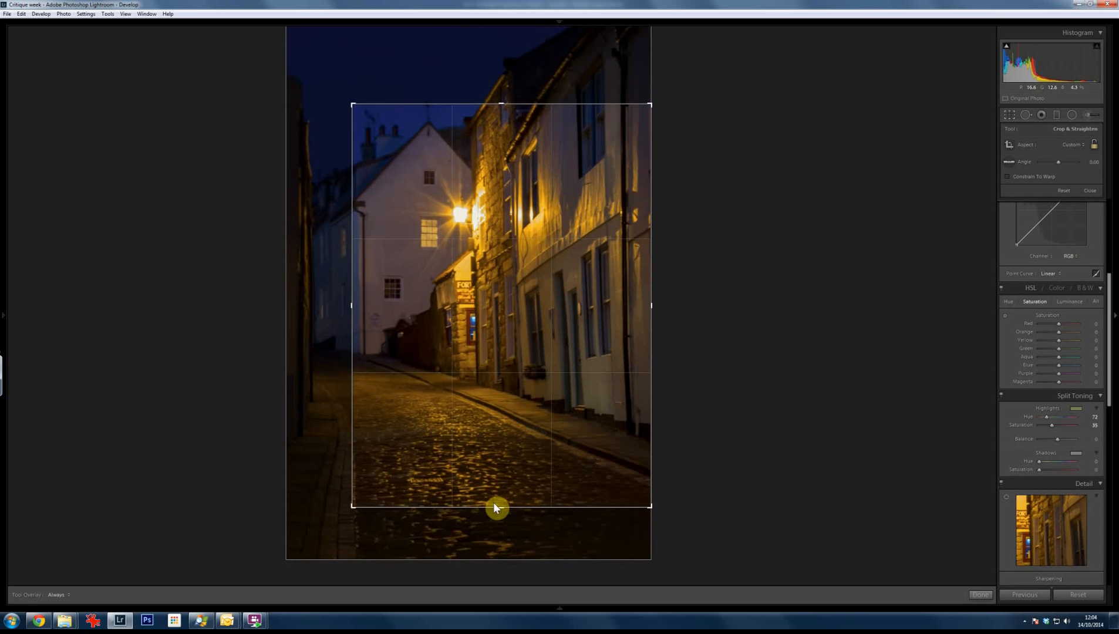
{"action": "key", "text": "Return"}
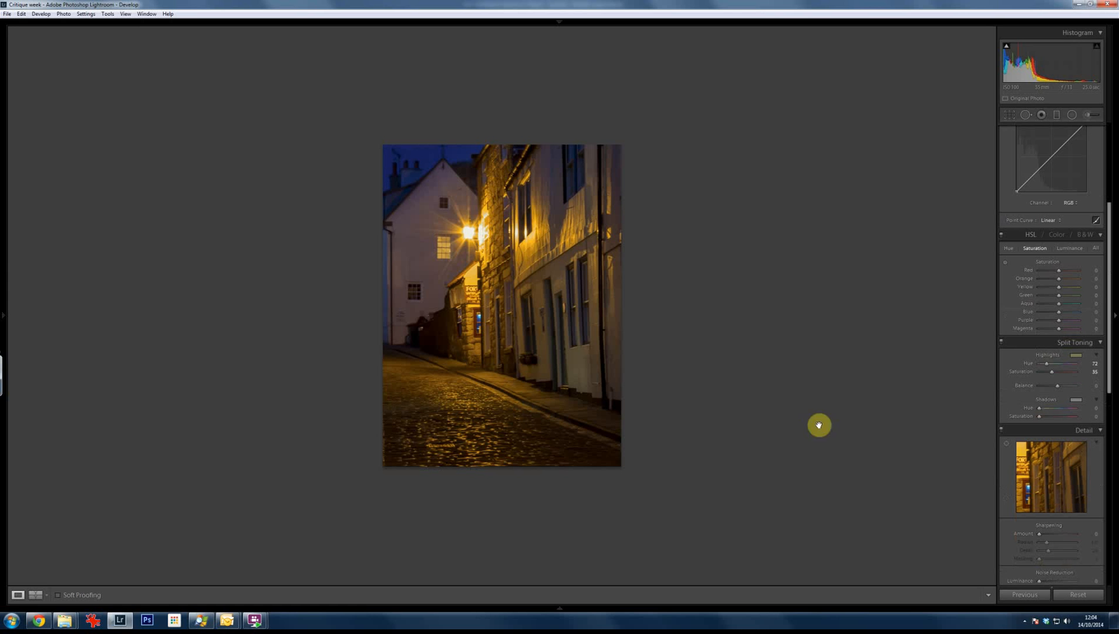
{"action": "left_click", "coordinate": [1003, 119]}
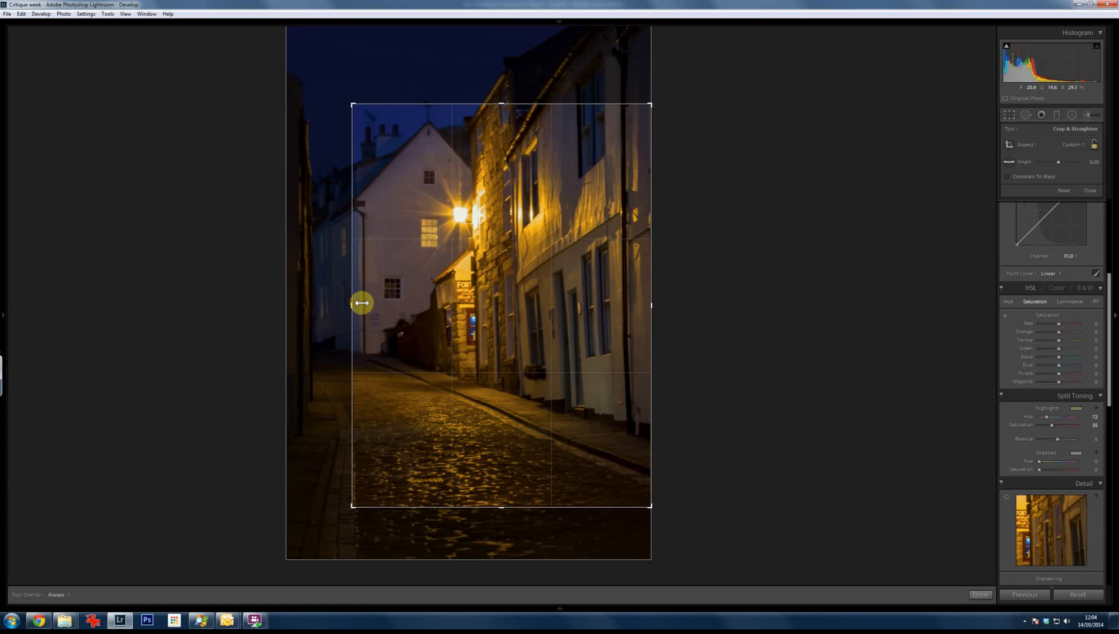
{"action": "left_click_drag", "start_coordinate": [362, 302], "coordinate": [363, 303]}
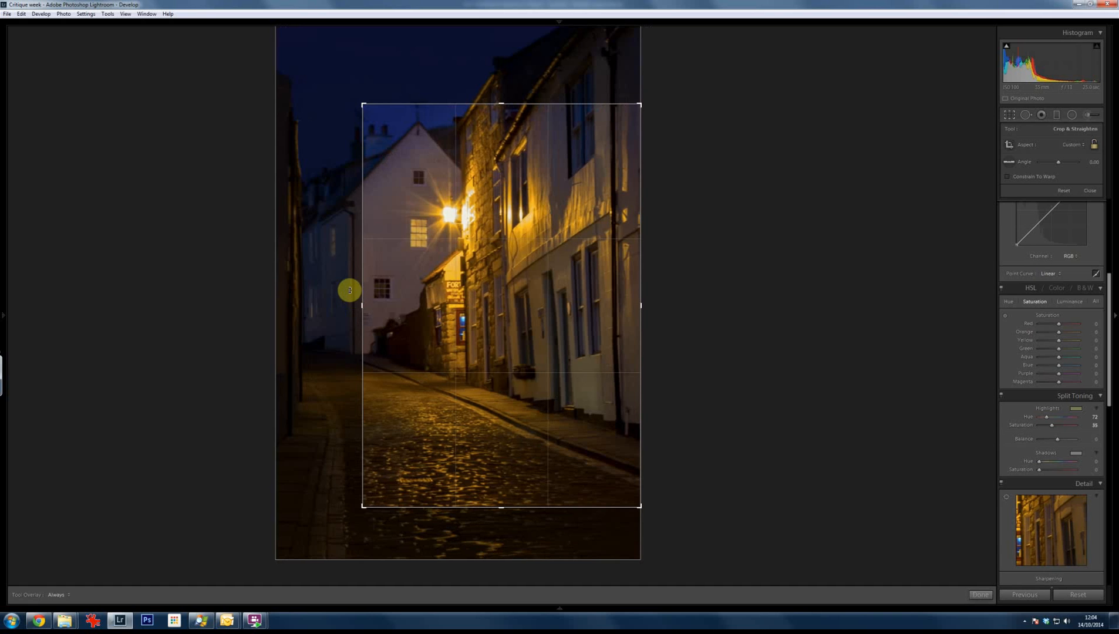
{"action": "key", "text": "r"}
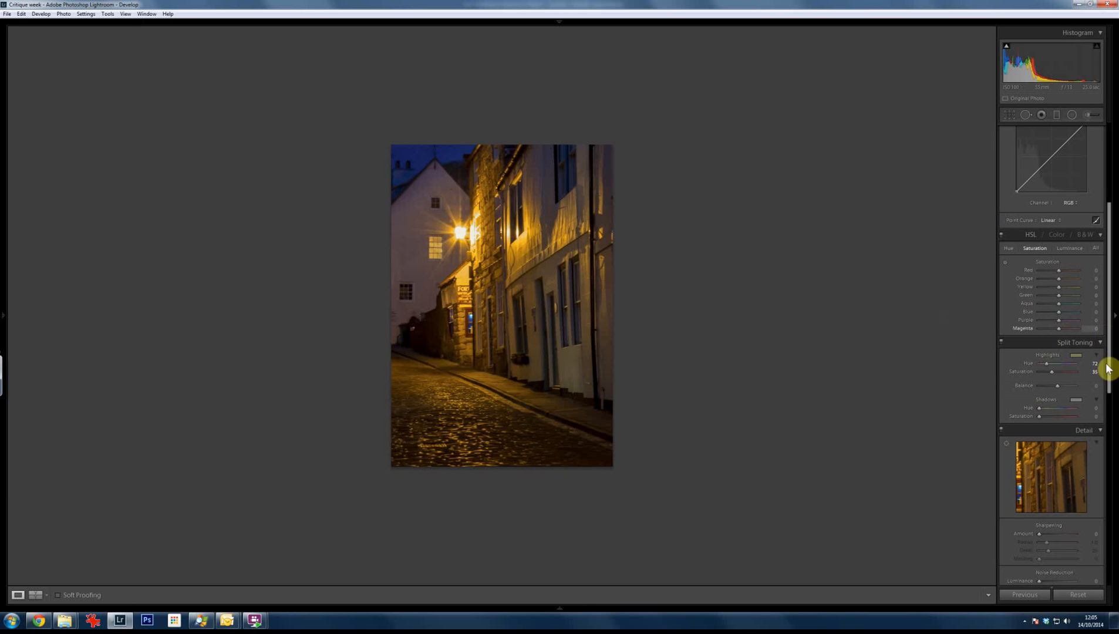
Add a dark post-crop vignette to the street photo with an amount of -31 and a reduced midpoint
{"action": "scroll", "coordinate": [1113, 418], "scroll_direction": "down", "scroll_amount": 5}
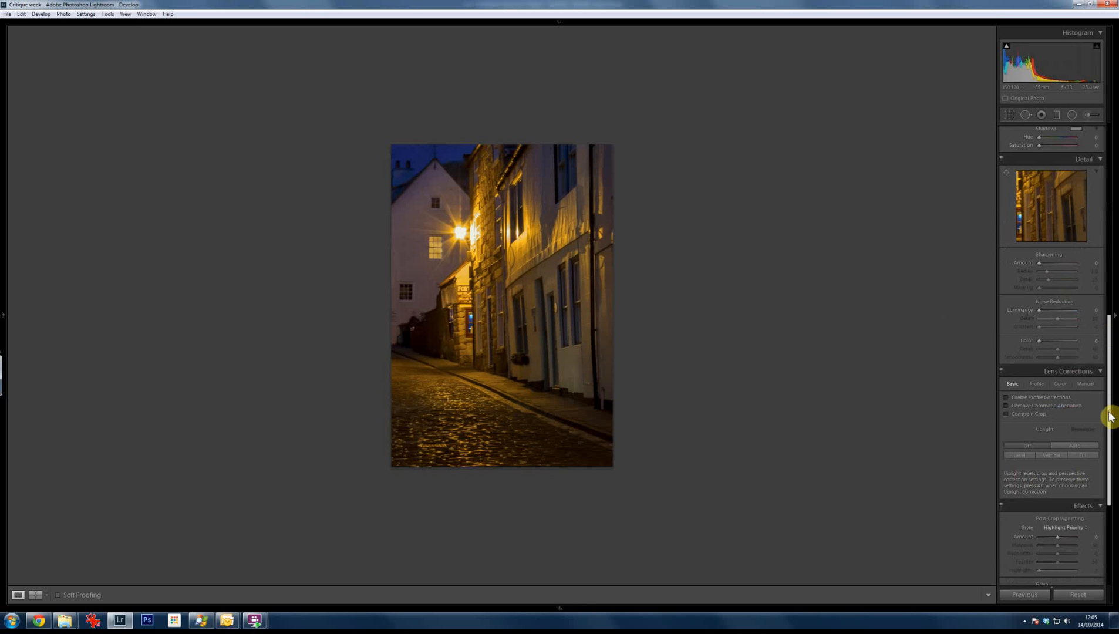
{"action": "left_click_drag", "start_coordinate": [1111, 330], "coordinate": [1099, 412]}
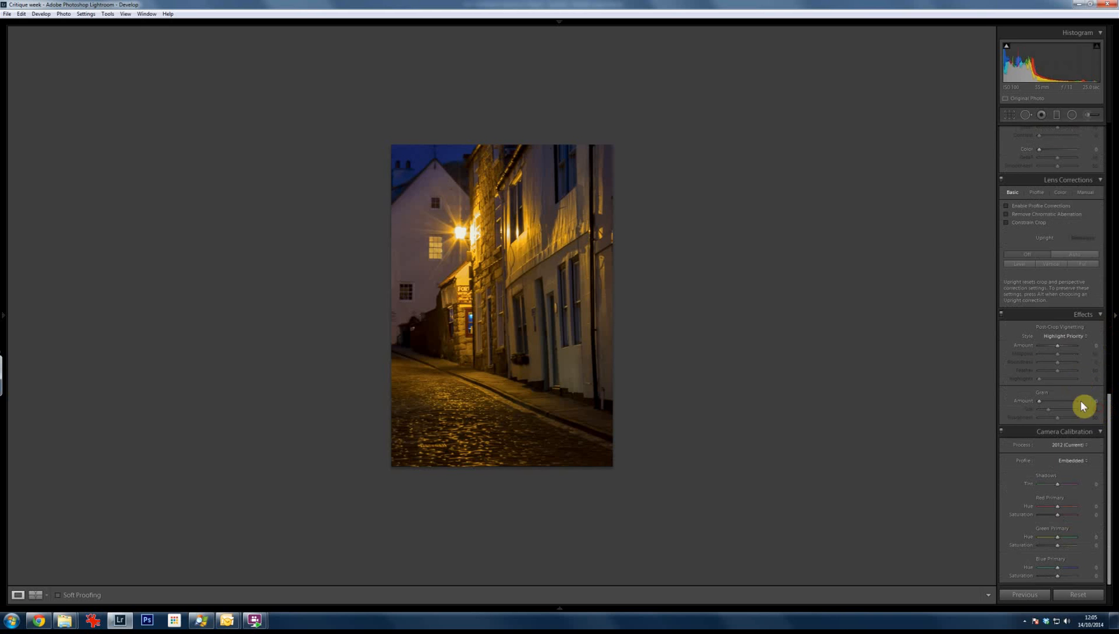
{"action": "left_click_drag", "start_coordinate": [1053, 351], "coordinate": [1046, 382]}
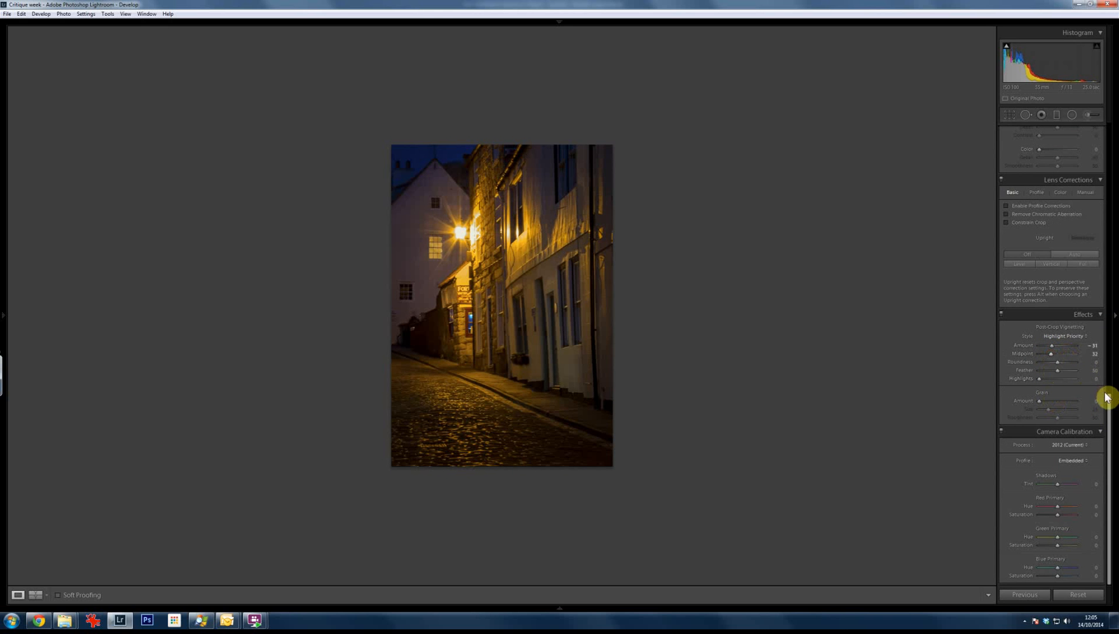
Set the street photo's clarity to +31 and vibrance to -33
{"action": "scroll", "coordinate": [1109, 396], "scroll_direction": "up", "scroll_amount": 5}
{"action": "left_click_drag", "start_coordinate": [1109, 387], "coordinate": [1088, 212]}
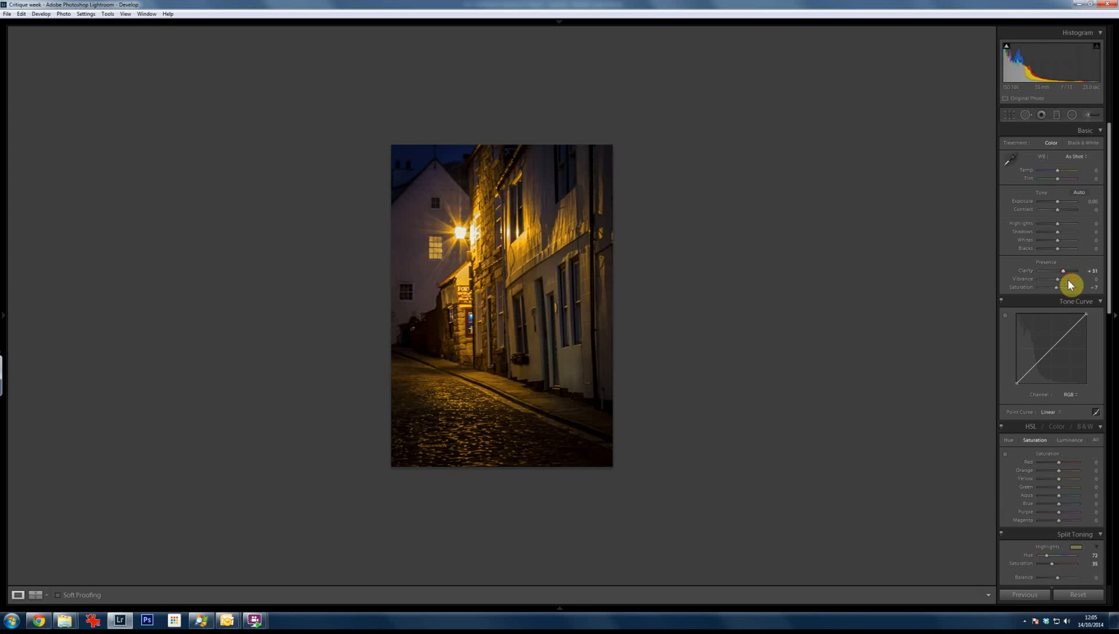
{"action": "left_click_drag", "start_coordinate": [1068, 285], "coordinate": [1057, 291]}
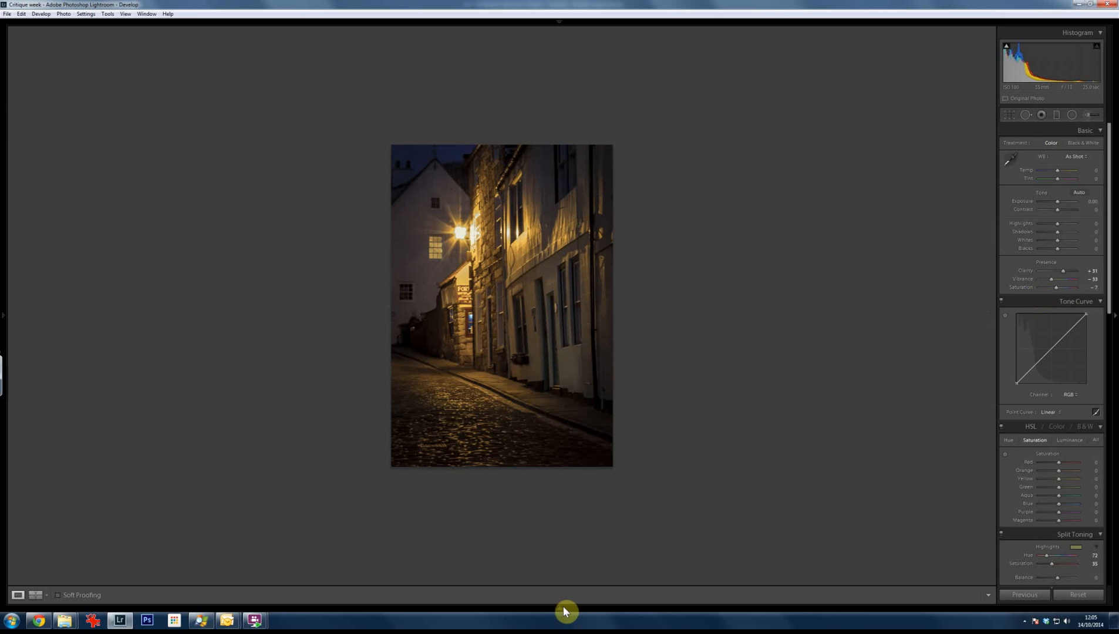
Return to the first photo in the set, the arched colonnade, and show it whole in the enlarged viewing area
{"action": "left_click", "coordinate": [560, 608]}
{"action": "key", "text": "t"}
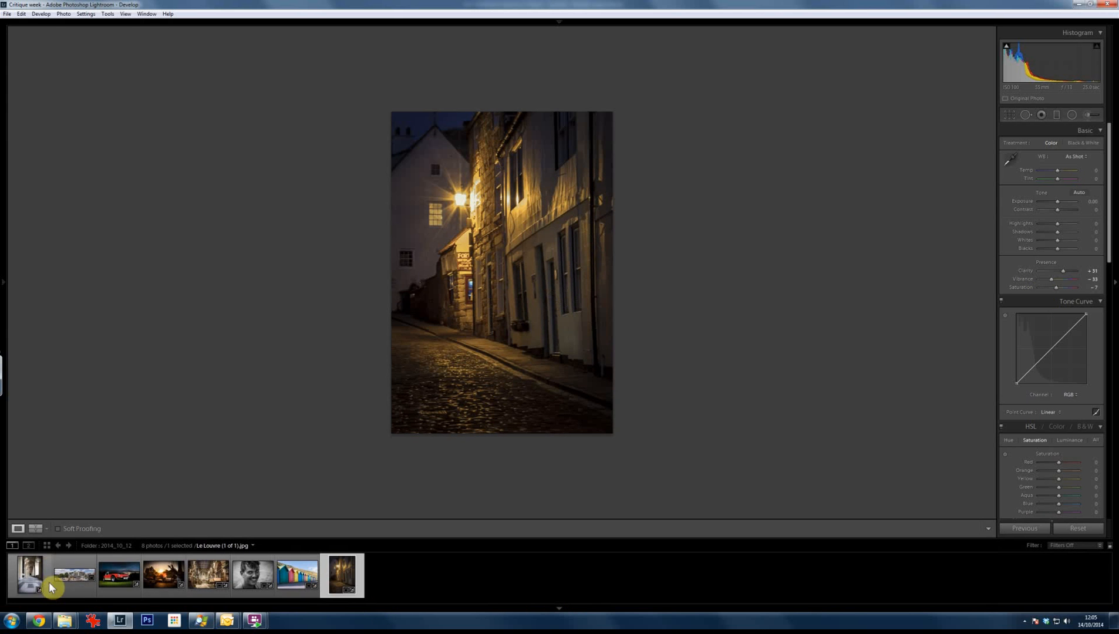
{"action": "left_click", "coordinate": [47, 581]}
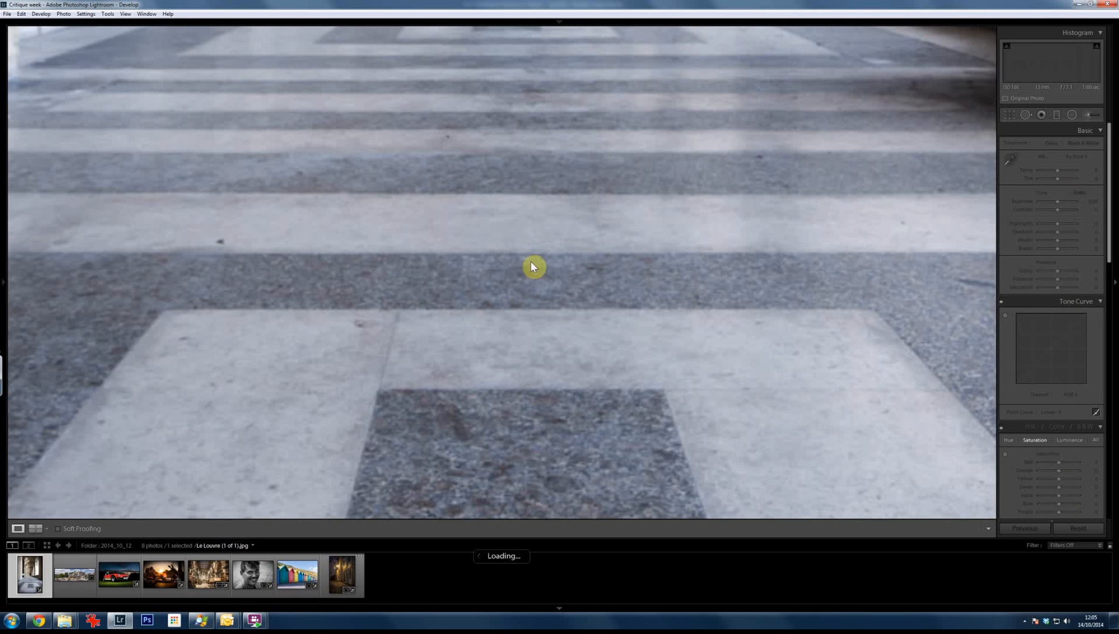
{"action": "left_click", "coordinate": [559, 607]}
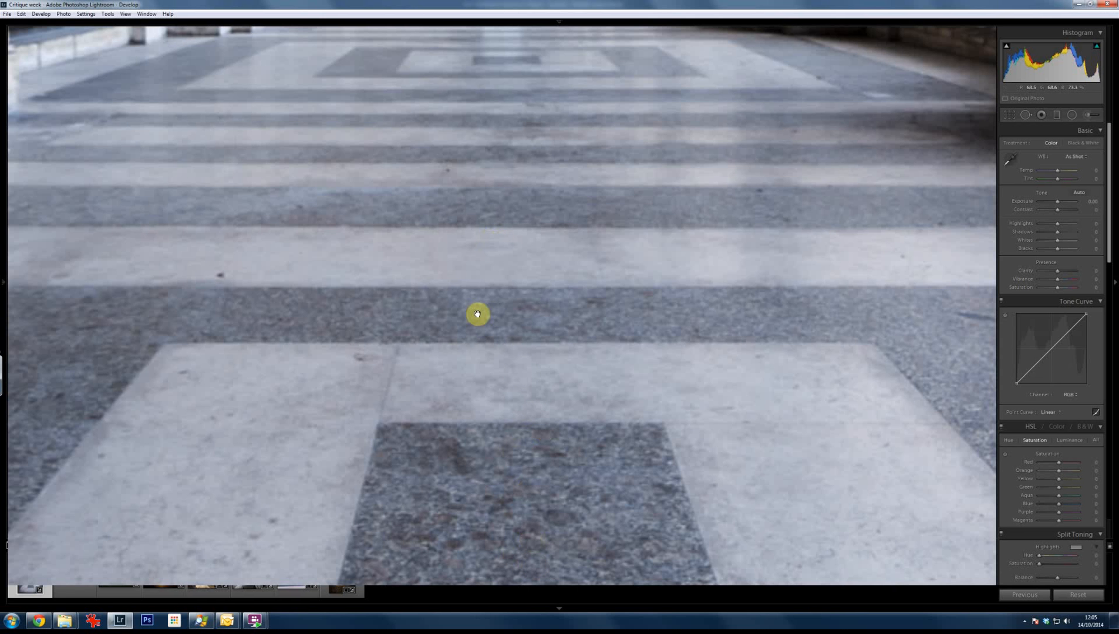
{"action": "left_click", "coordinate": [584, 301]}
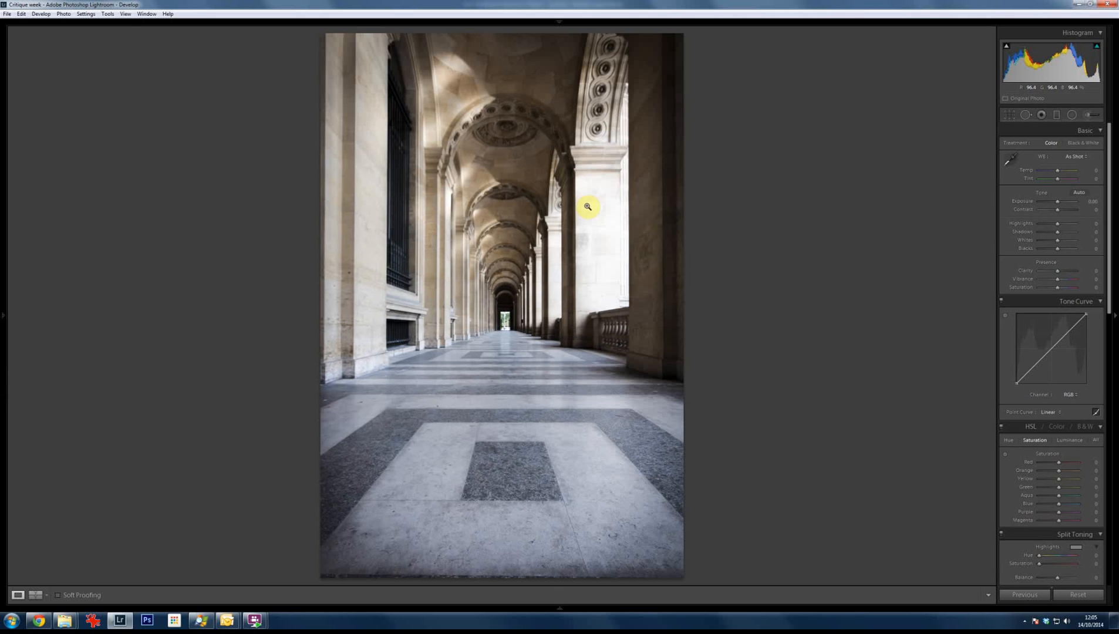
Review the next photos in order, from the demolition site and the motorcycle to the church interior, and reveal the filmstrip
{"action": "key", "text": "Right"}
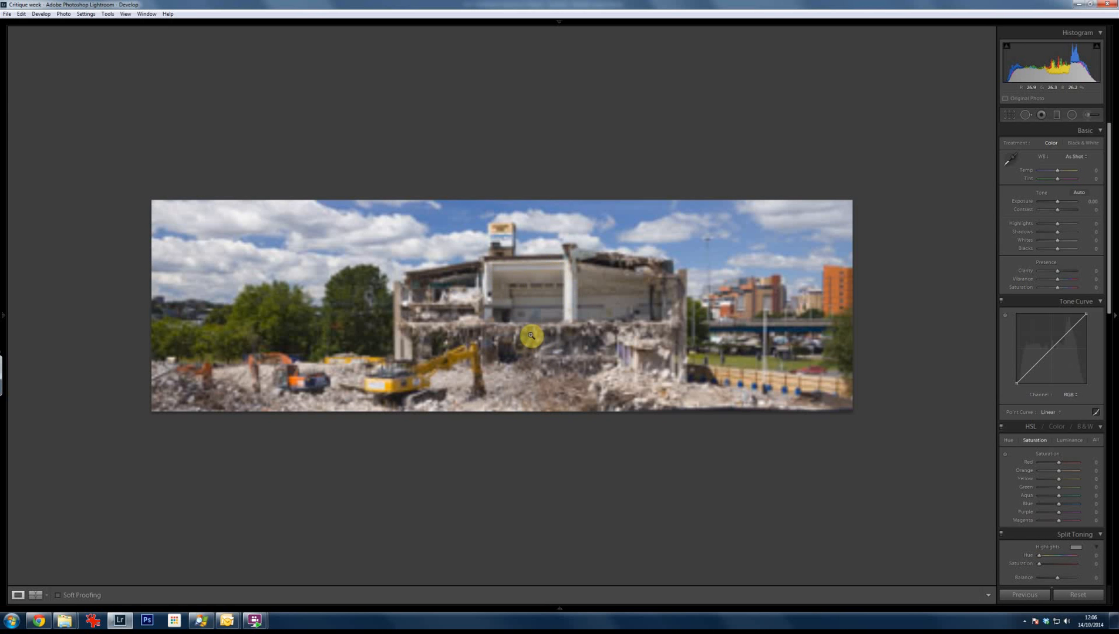
{"action": "key", "text": "Right"}
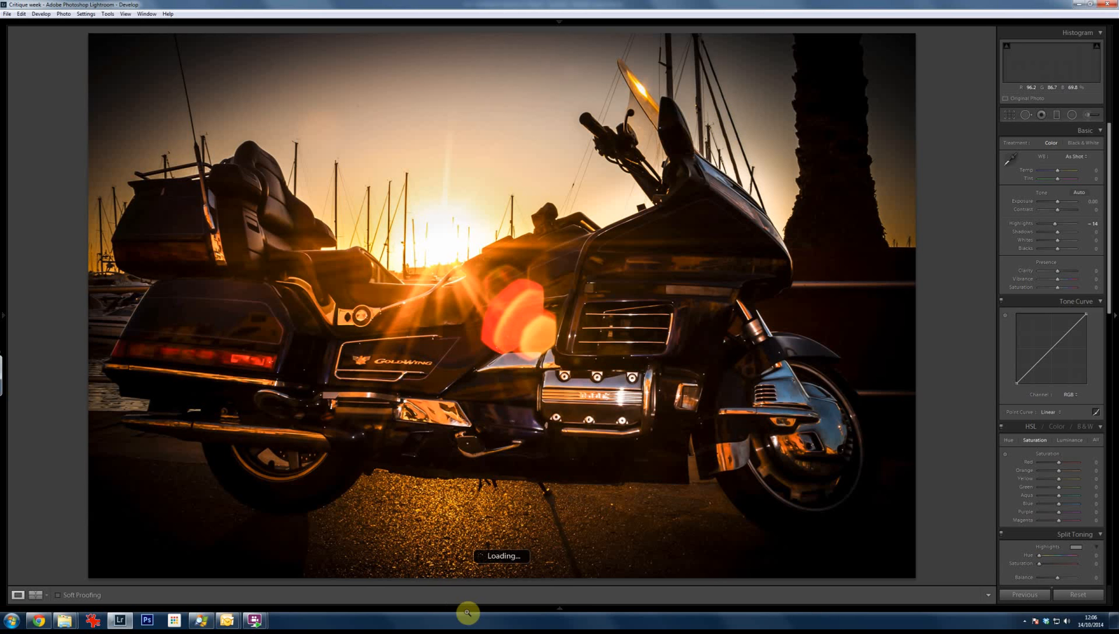
{"action": "key", "text": "Right"}
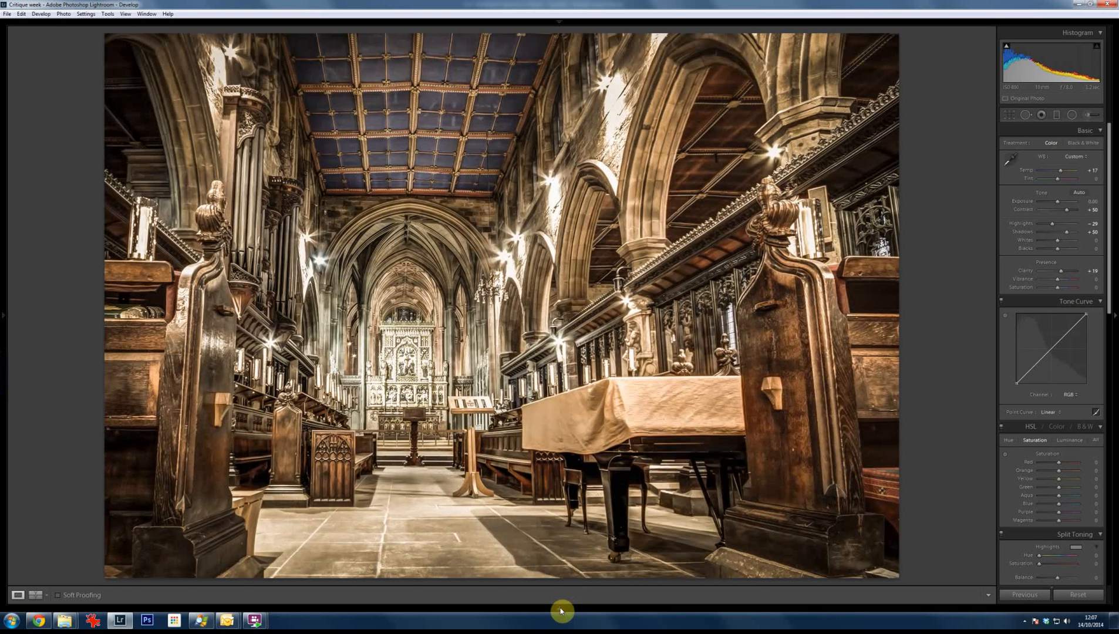
{"action": "left_click", "coordinate": [559, 609]}
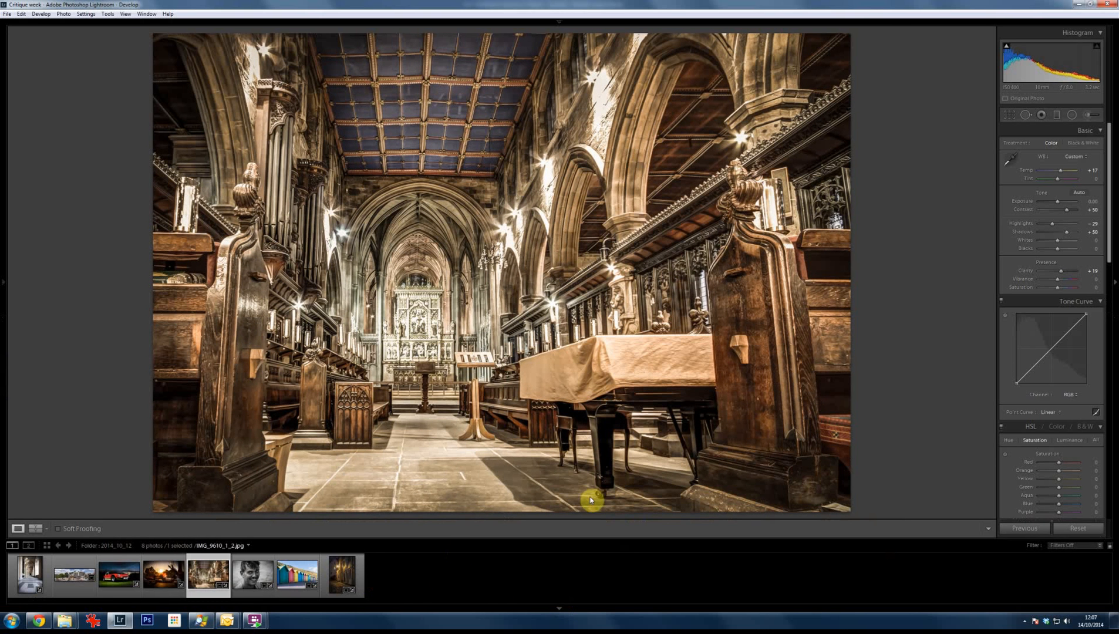
Show the set as a Library grid and enlarge the thumbnails so that three photos fill each row
{"action": "mouse_move", "coordinate": [891, 27]}
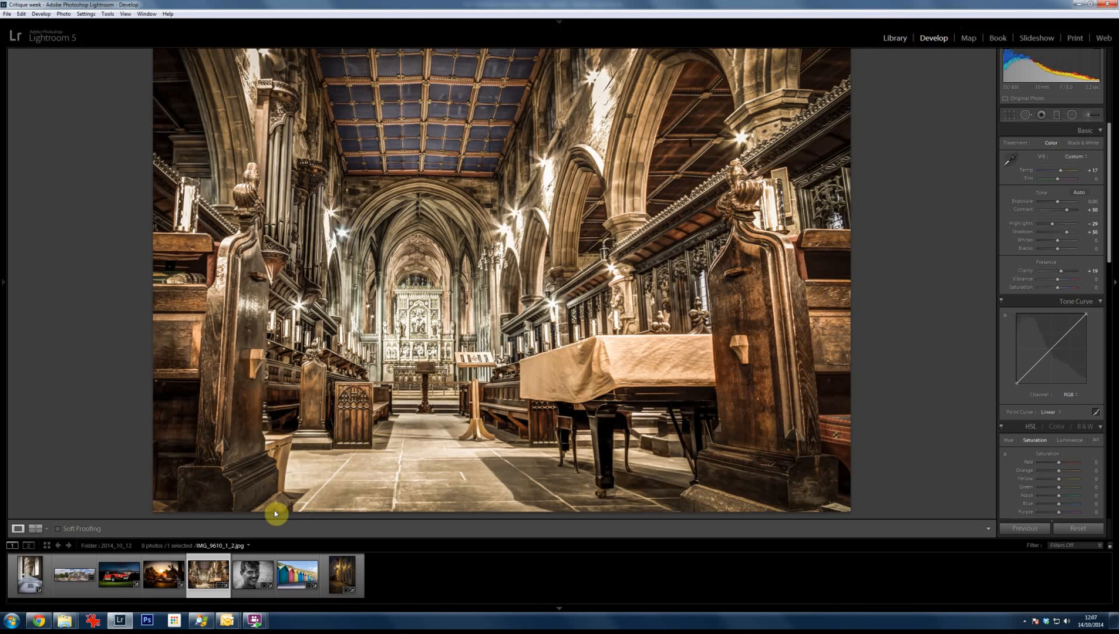
{"action": "key", "text": "g"}
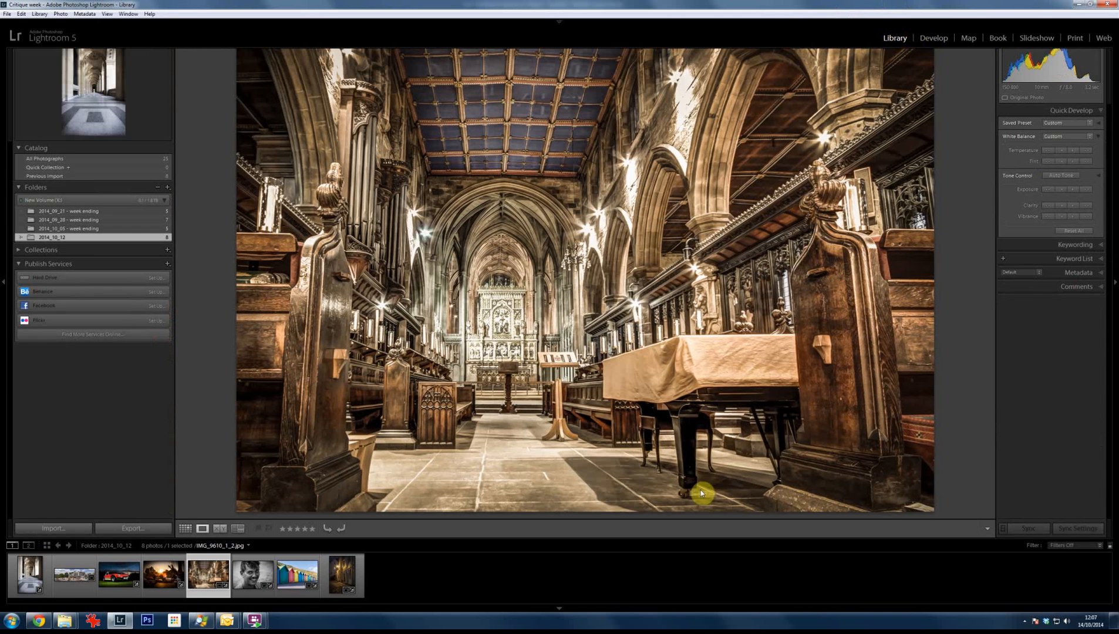
{"action": "left_click", "coordinate": [185, 529]}
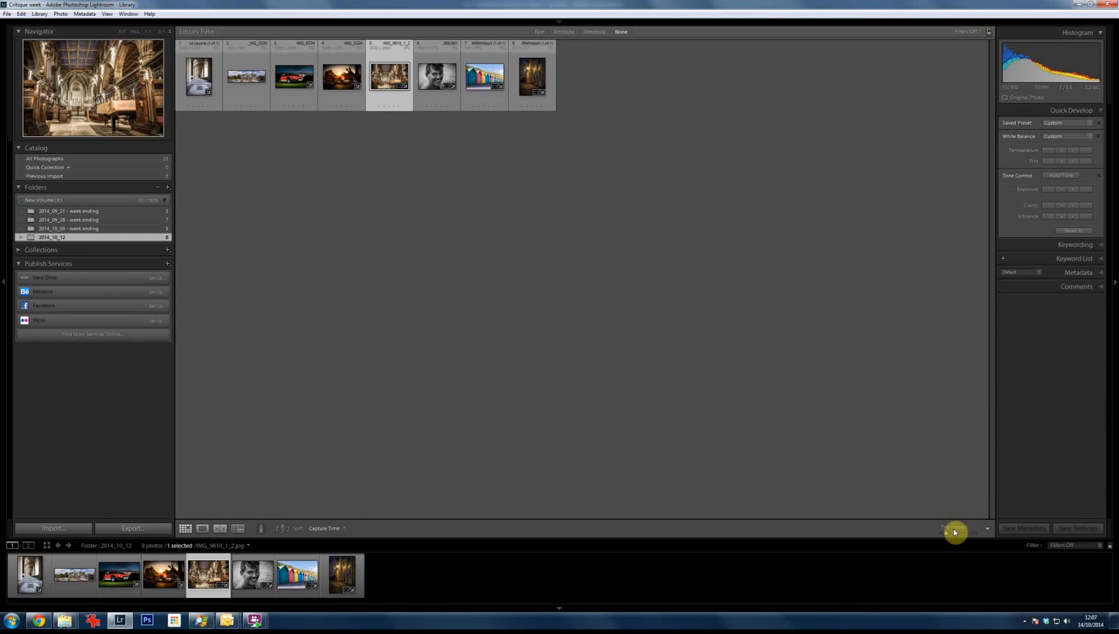
{"action": "left_click_drag", "start_coordinate": [947, 536], "coordinate": [991, 540]}
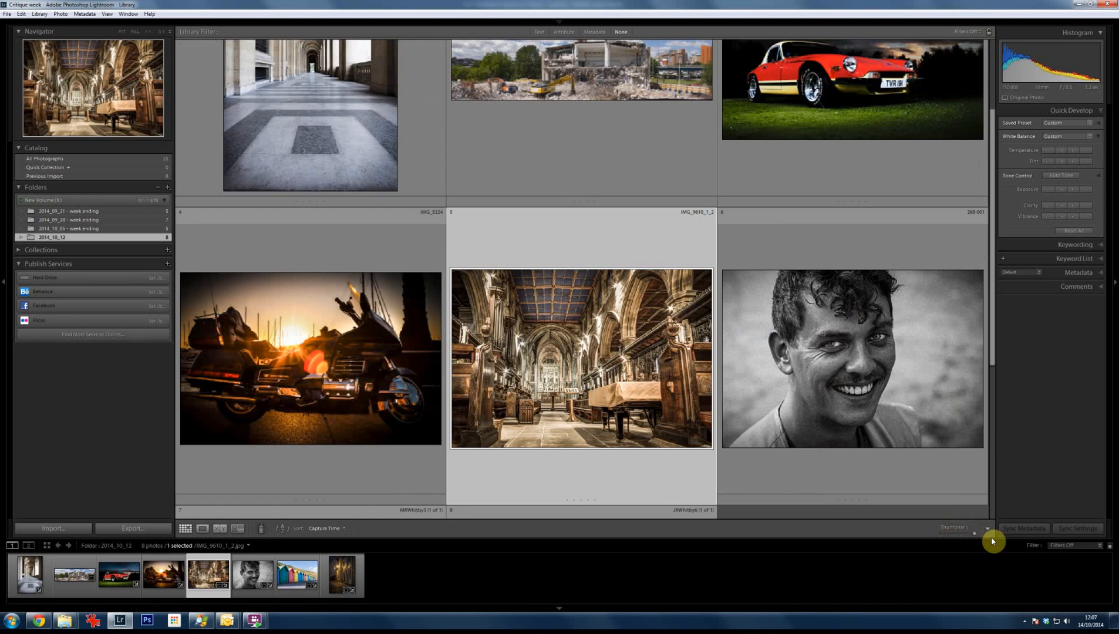
Review the black-and-white portrait, the colourful beach huts and the night street photo in the thumbnail grid
{"action": "left_click", "coordinate": [896, 421]}
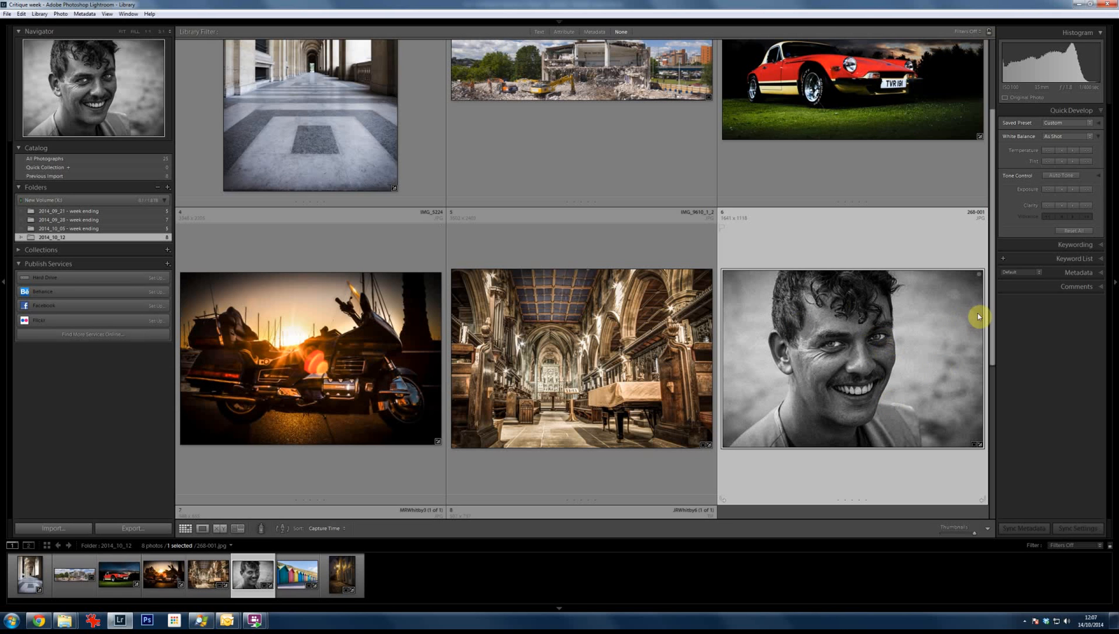
{"action": "left_click_drag", "start_coordinate": [993, 367], "coordinate": [989, 479]}
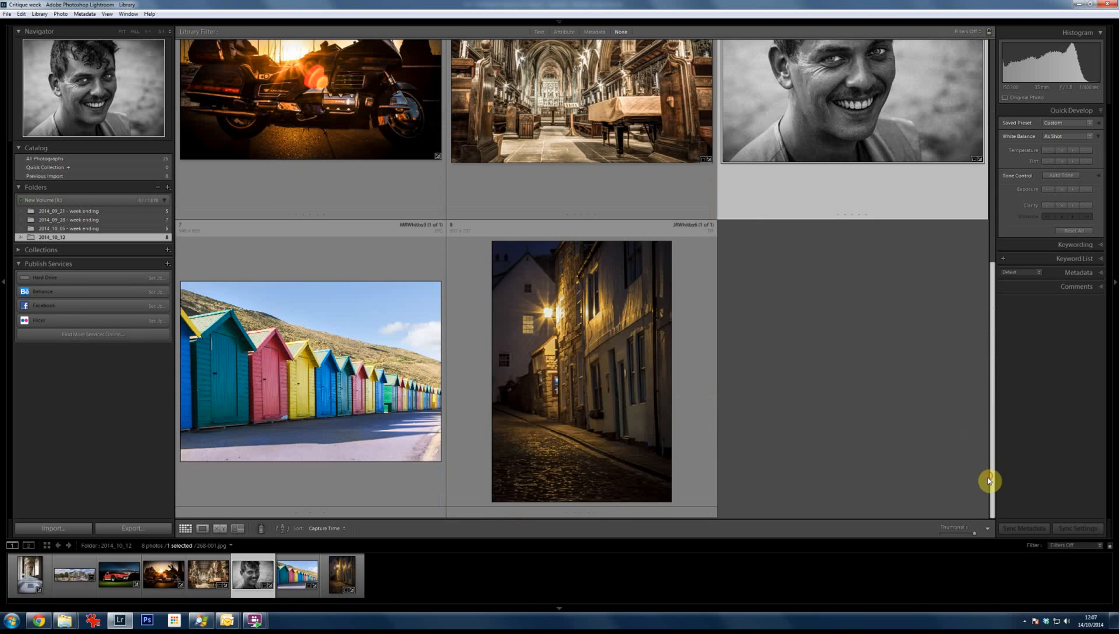
{"action": "left_click", "coordinate": [344, 407]}
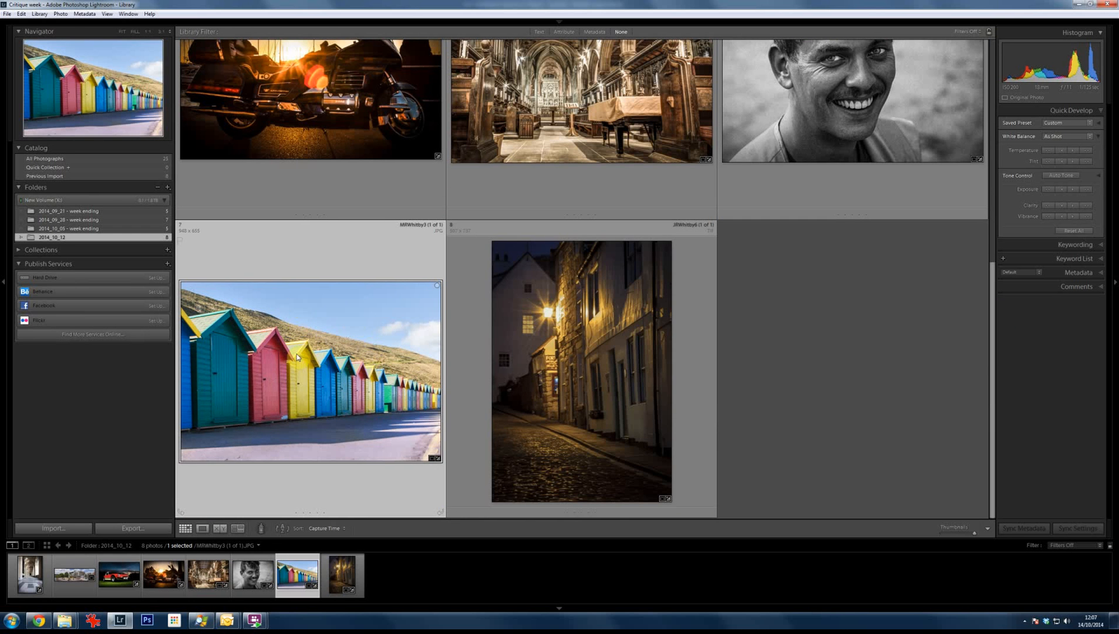
{"action": "left_click", "coordinate": [331, 374]}
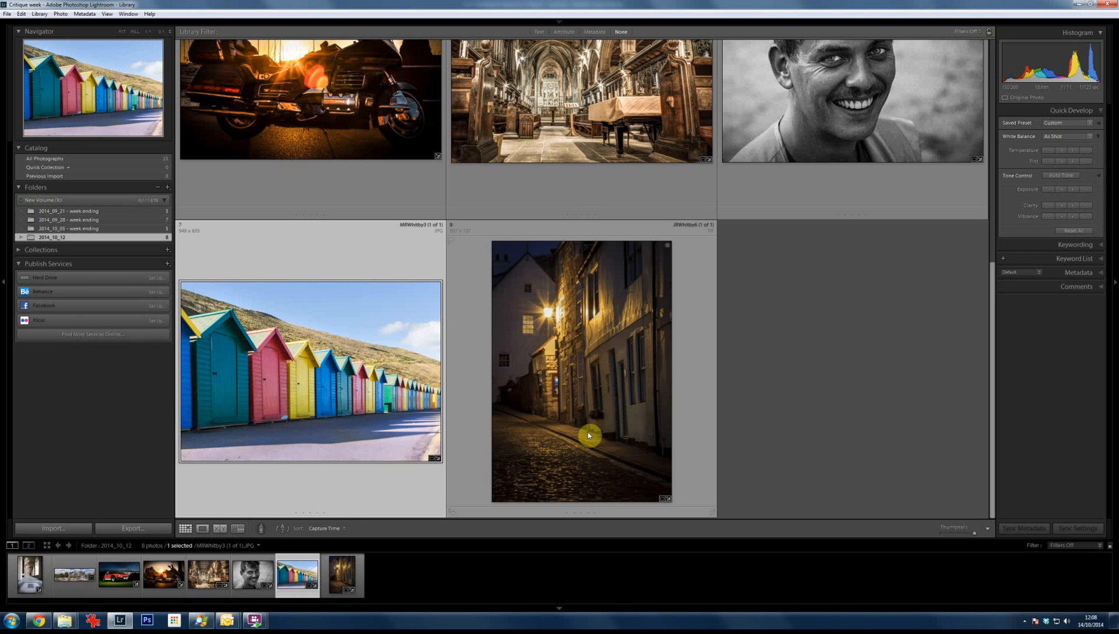
{"action": "scroll", "coordinate": [607, 406], "scroll_direction": "up", "scroll_amount": 5}
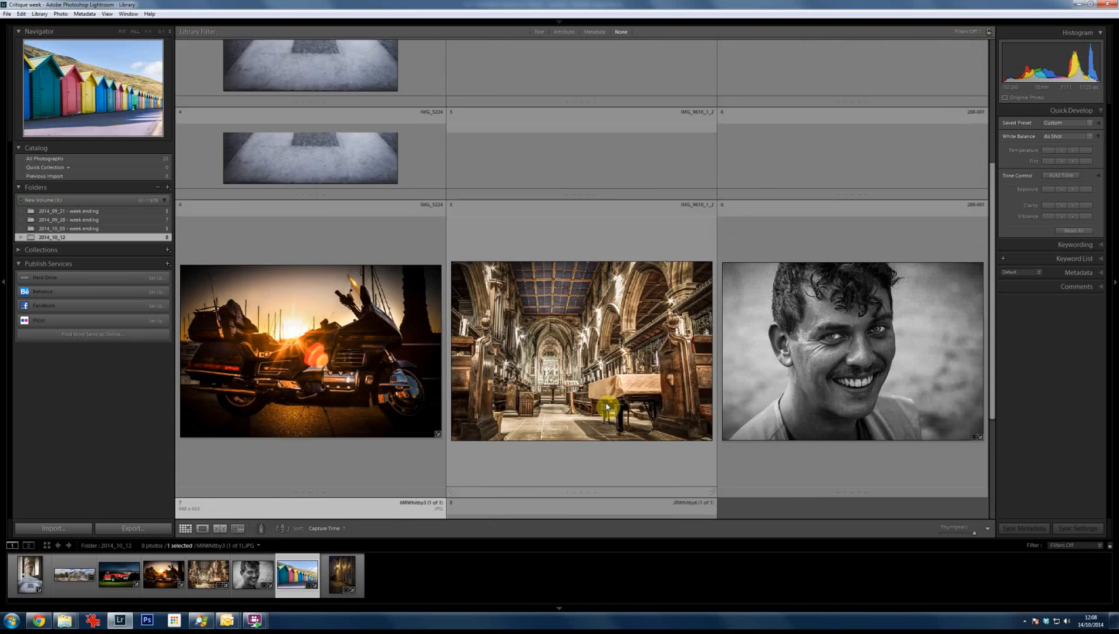
{"action": "scroll", "coordinate": [607, 406], "scroll_direction": "down", "scroll_amount": 5}
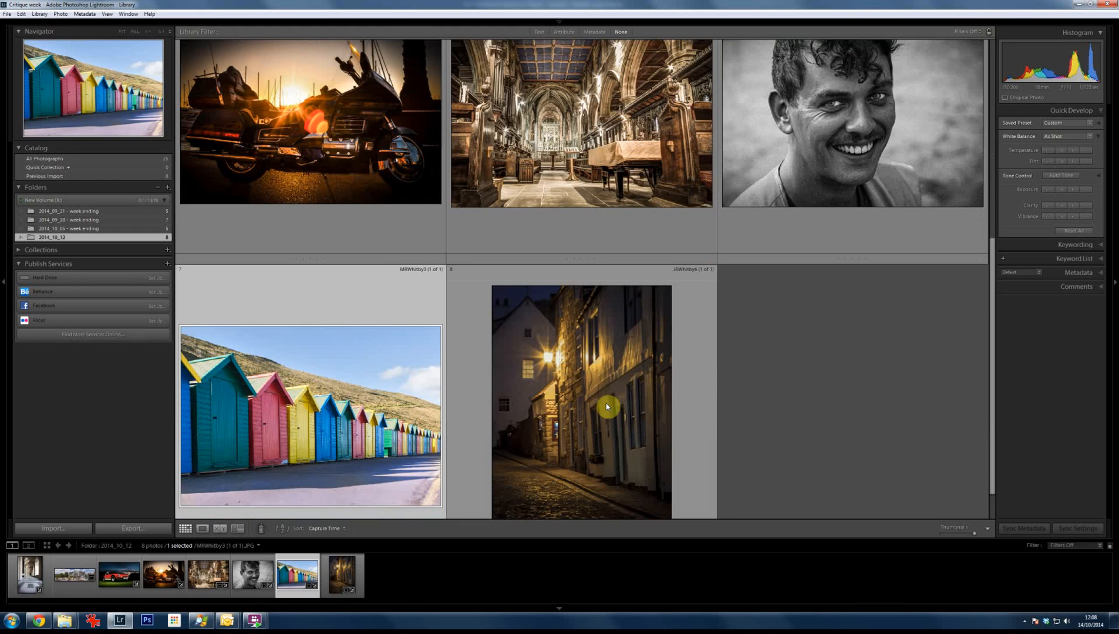